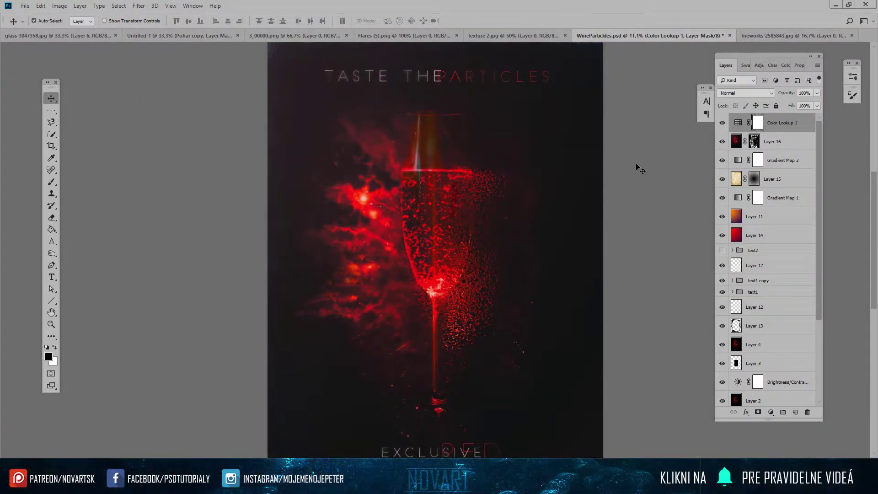
Step: Review the finished poster, then switch to the Untitled-1 composition zoomed in on the glass
key("ctrl+minus")
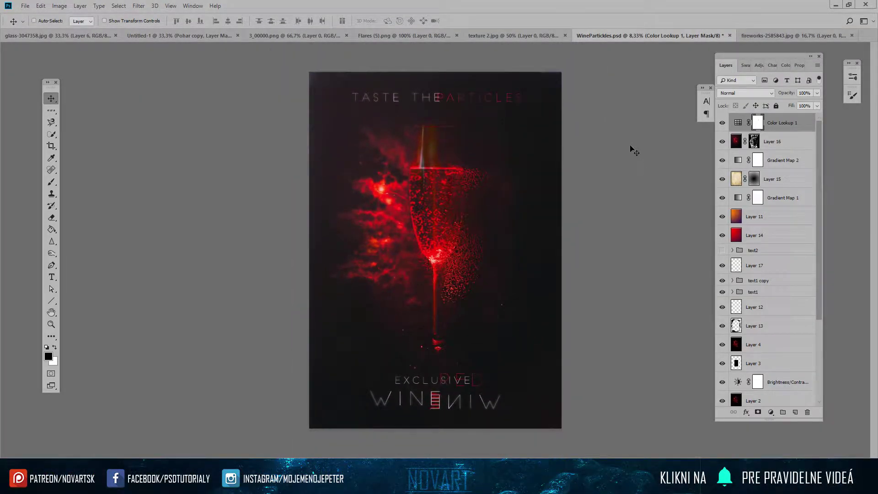
left_click(156, 36)
left_click(169, 36)
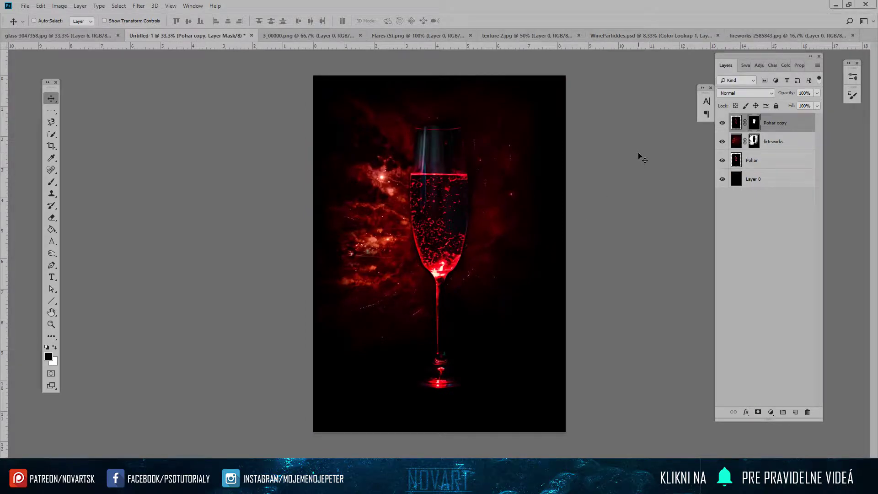
key("ctrl+plus")
Step: Duplicate the Pohar glass layer and move Pohar copy 2 to the top of the stack
left_click(750, 160)
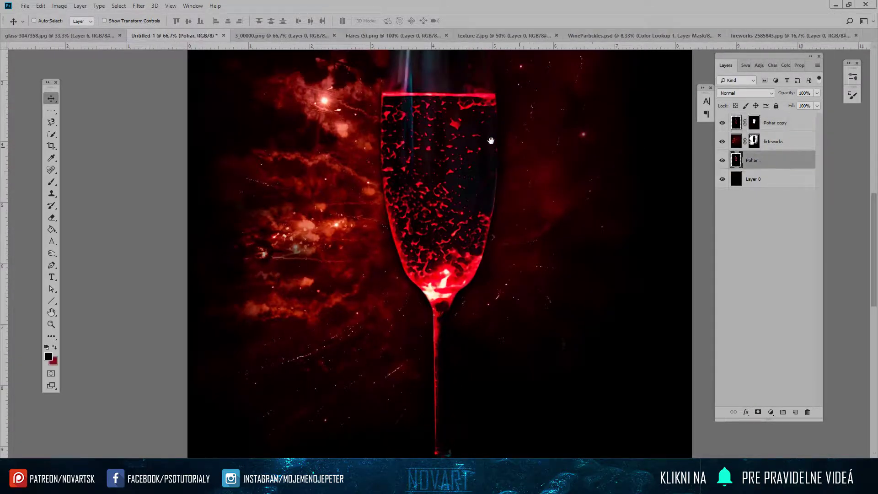
left_click_drag(488, 139, 489, 211)
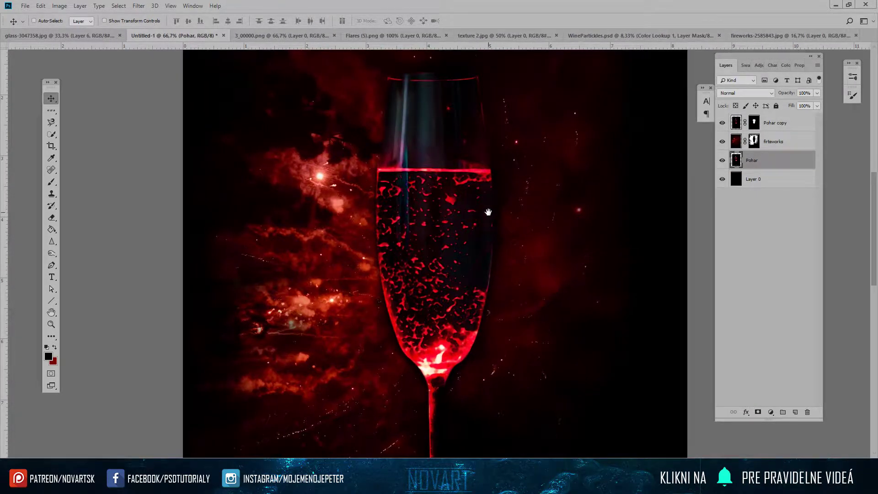
key("ctrl+j")
left_click_drag(776, 165, 776, 120)
key("ctrl+minus")
key("ctrl+minus")
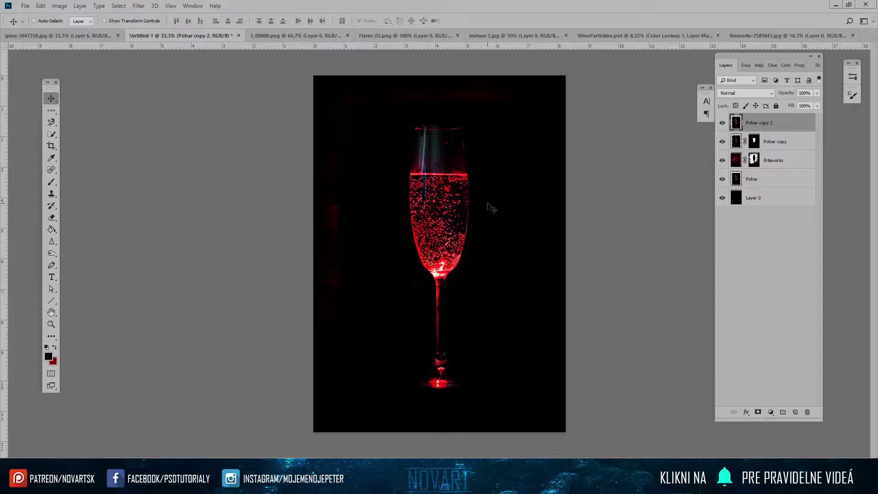
left_click(138, 6)
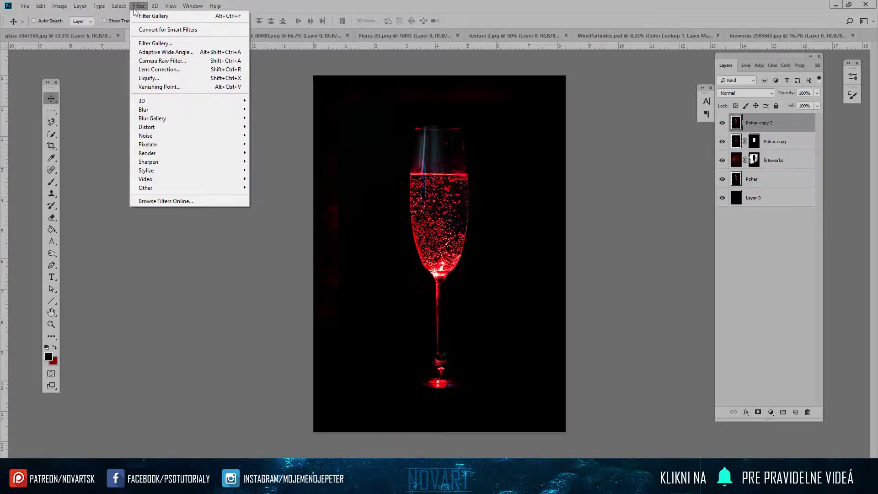
Step: Apply the Filter Gallery's Distort > Ocean Ripple with larger Ripple Size and Magnitude to Pohar copy 2
left_click(156, 43)
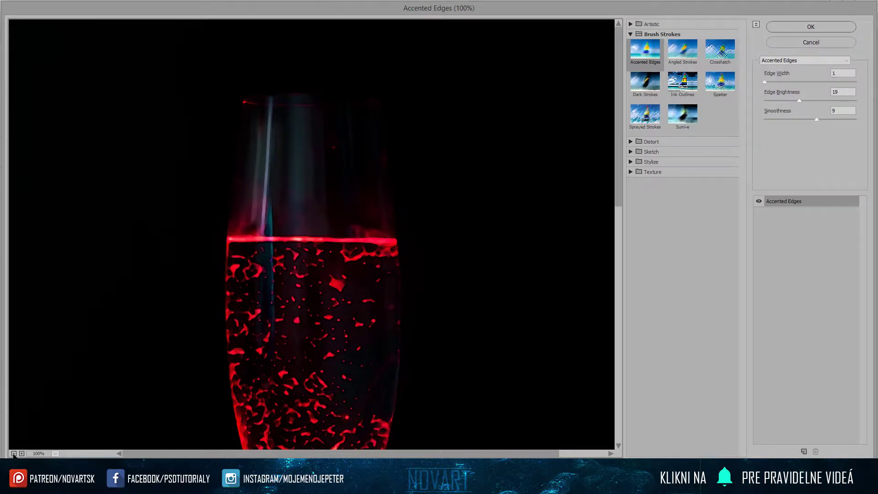
left_click(14, 453)
left_click(651, 162)
left_click(651, 152)
left_click(651, 162)
left_click(653, 141)
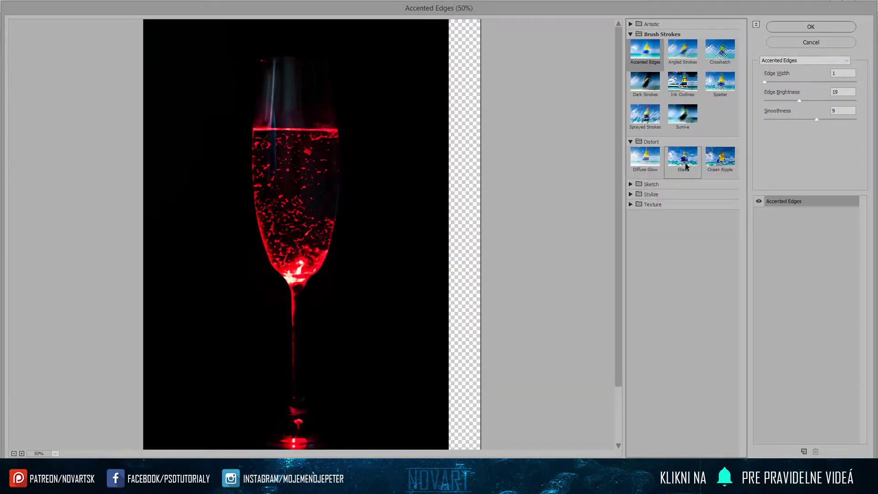
left_click(686, 167)
left_click(705, 154)
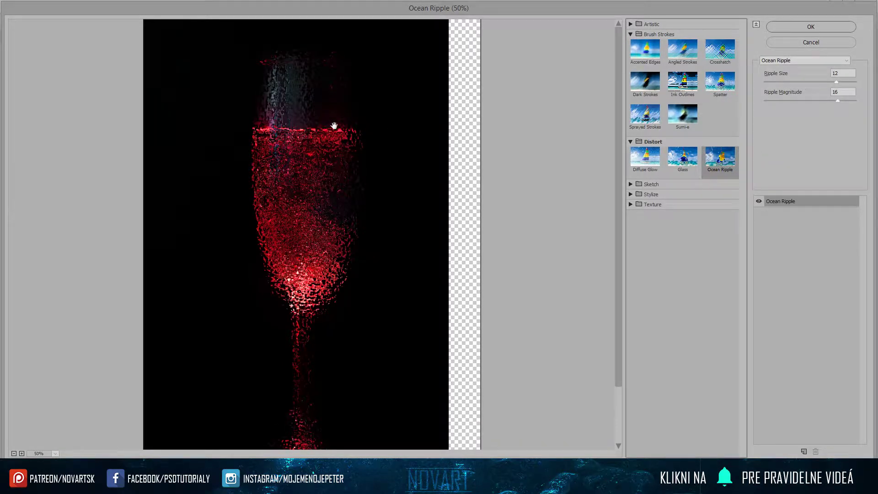
left_click_drag(837, 82, 856, 101)
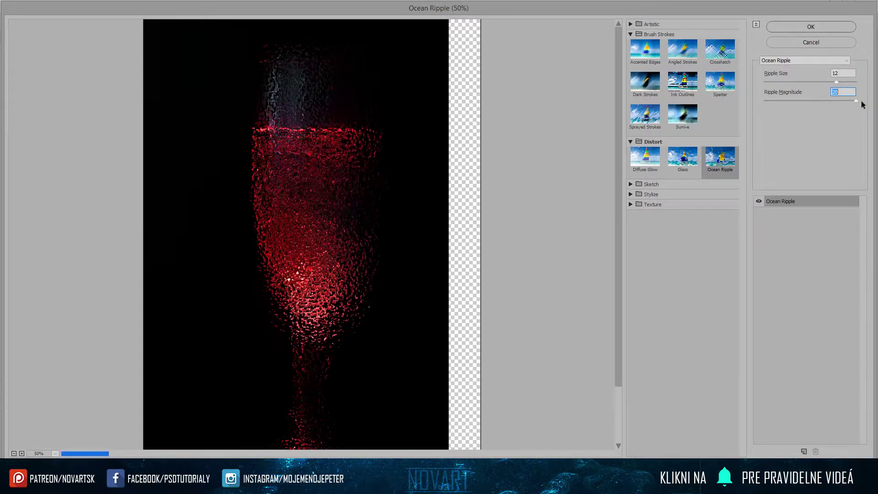
left_click_drag(844, 108, 843, 104)
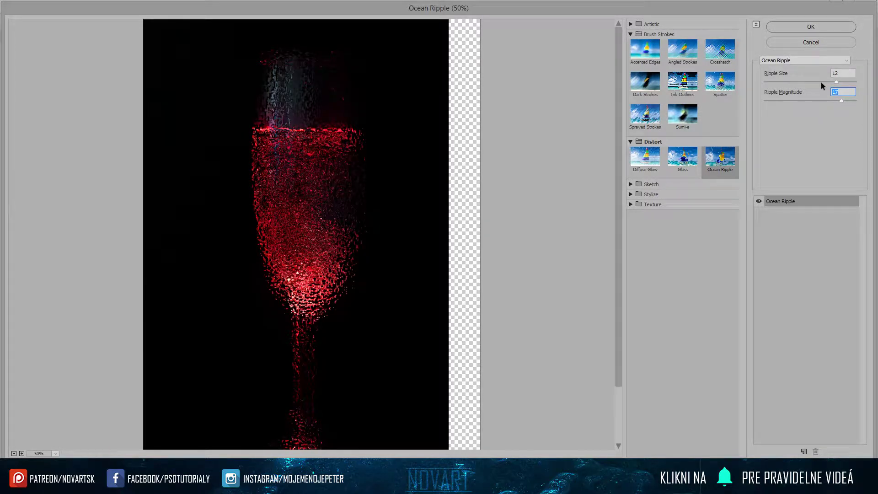
left_click(811, 29)
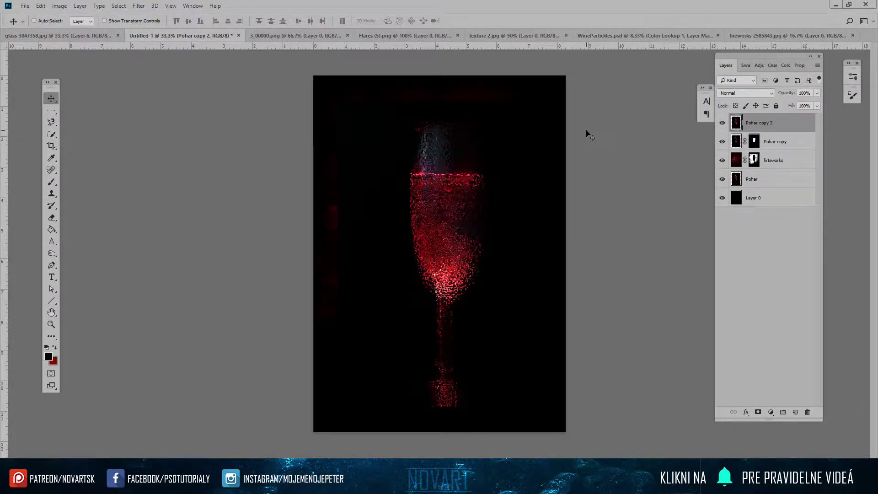
Step: Add a layer mask to Pohar copy 2 and fill it black with the Paint Bucket
key("ctrl+plus")
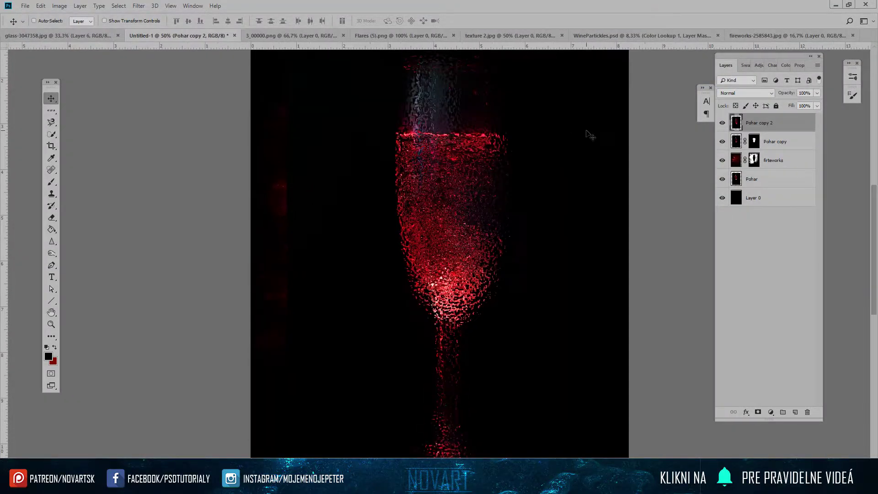
left_click_drag(586, 130, 577, 164)
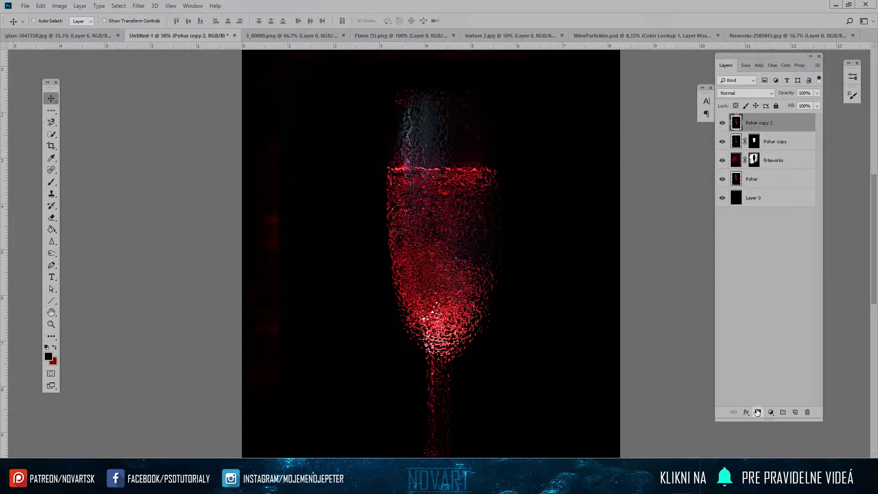
left_click(758, 412)
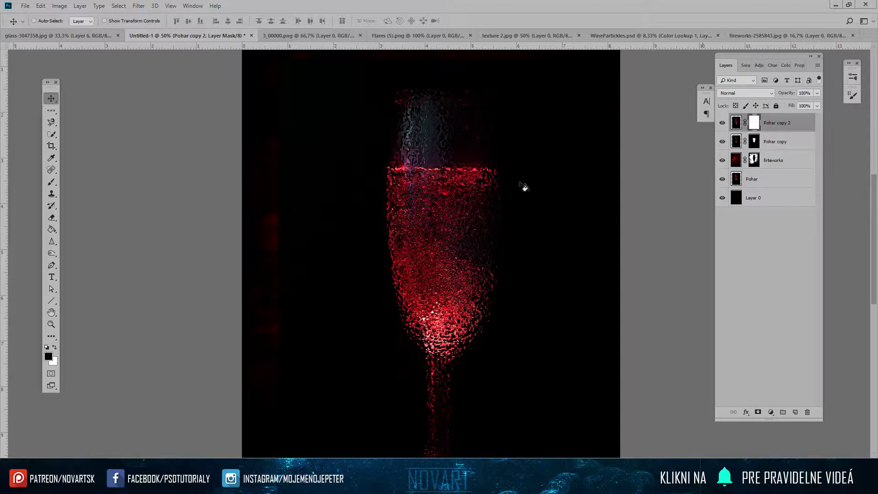
key("g")
left_click(437, 232)
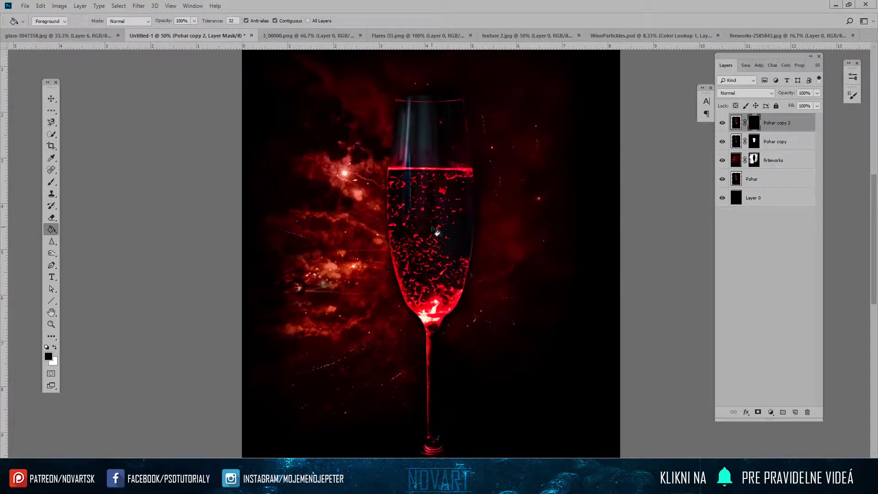
Step: Zoom in on the glass and ready the Brush tool with white as the foreground colour
key("v")
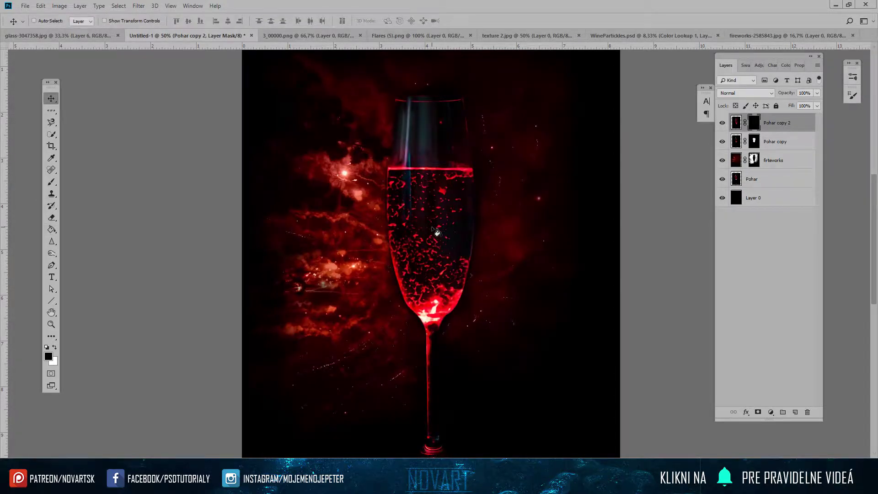
key("ctrl+plus")
scroll("up", 3)
key("b")
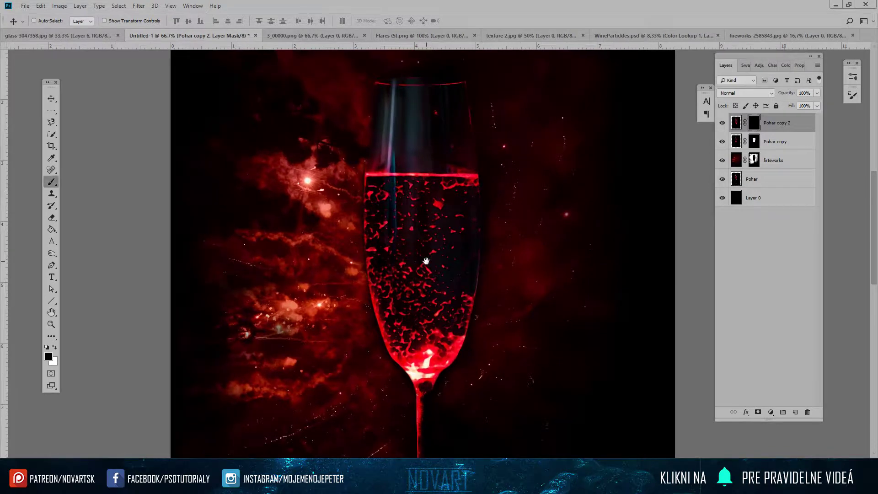
key("x")
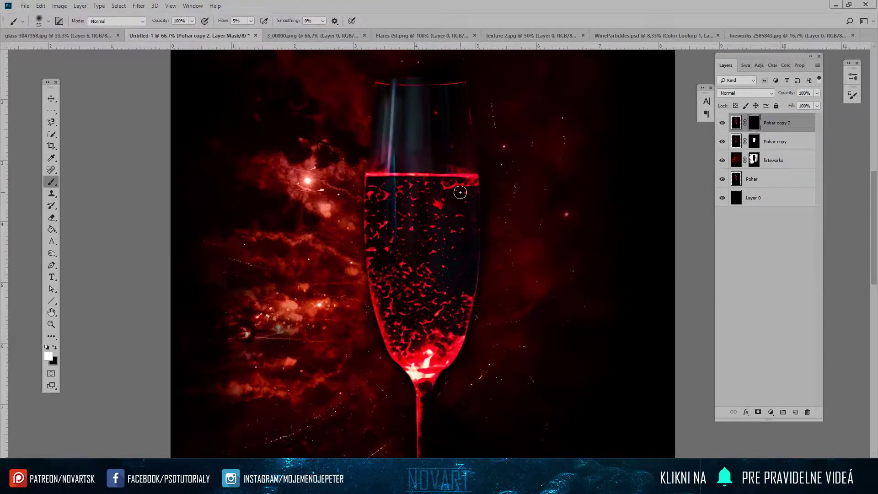
Step: Reveal rippled particles right of the glass and along its rim, erasing strays at the top
key("ctrl+plus")
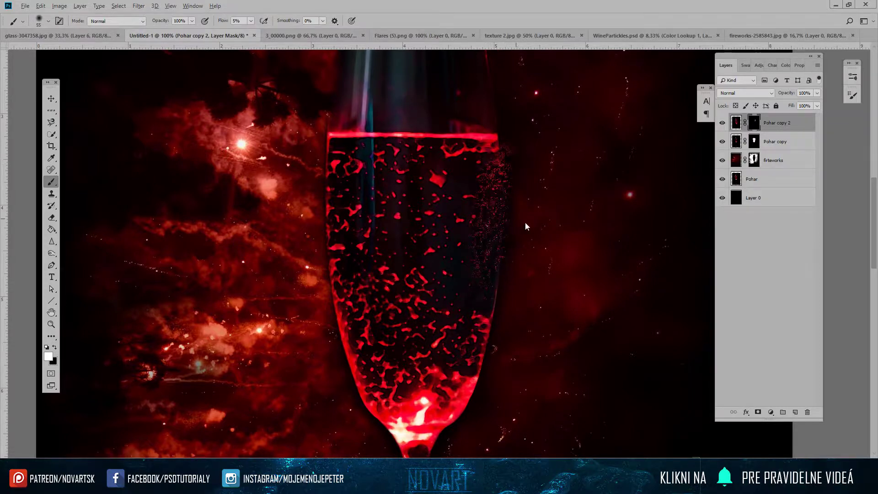
left_click_drag(500, 294, 484, 225)
left_click_drag(532, 142, 512, 188)
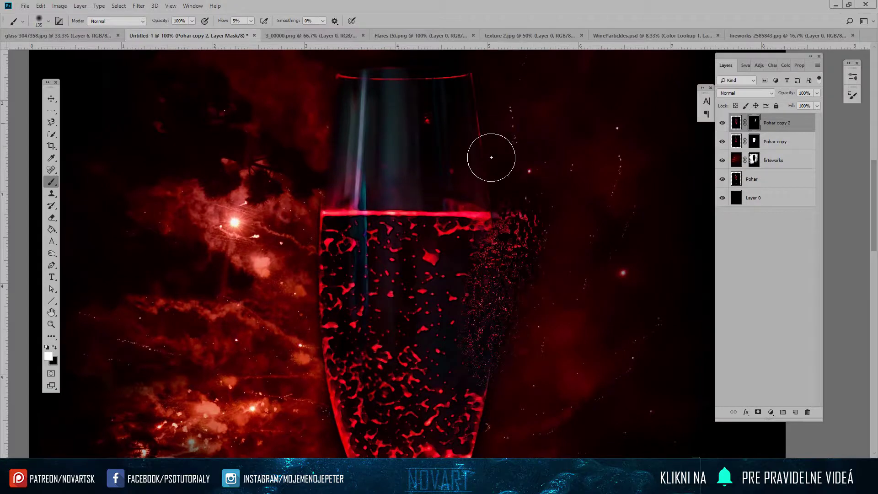
left_click_drag(491, 157, 485, 249)
left_click_drag(472, 199, 482, 176)
left_click_drag(427, 250, 451, 298)
key("x")
left_click_drag(434, 199, 392, 197)
key("x")
Step: Reveal more red particles right of the bowl, around the stem and along the lower-left bowl edge
left_click_drag(482, 245, 539, 194)
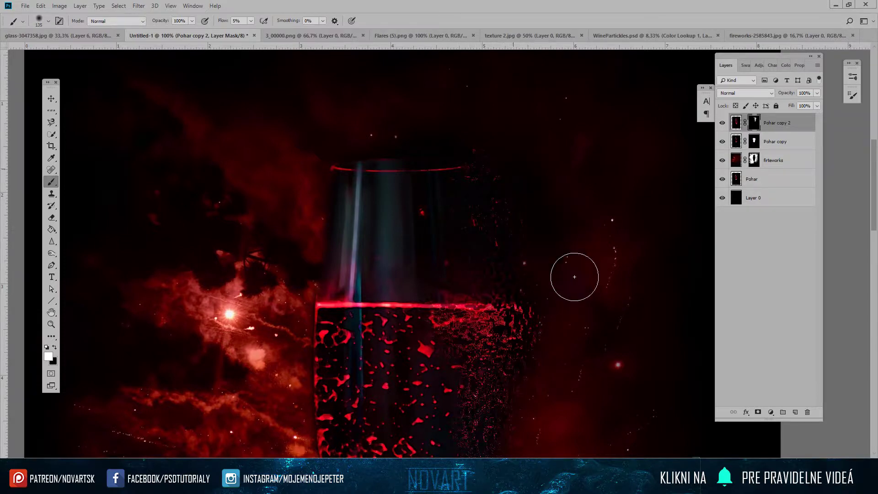
left_click_drag(569, 265, 537, 129)
left_click_drag(507, 192, 510, 245)
left_click_drag(515, 329, 552, 164)
left_click_drag(478, 265, 485, 131)
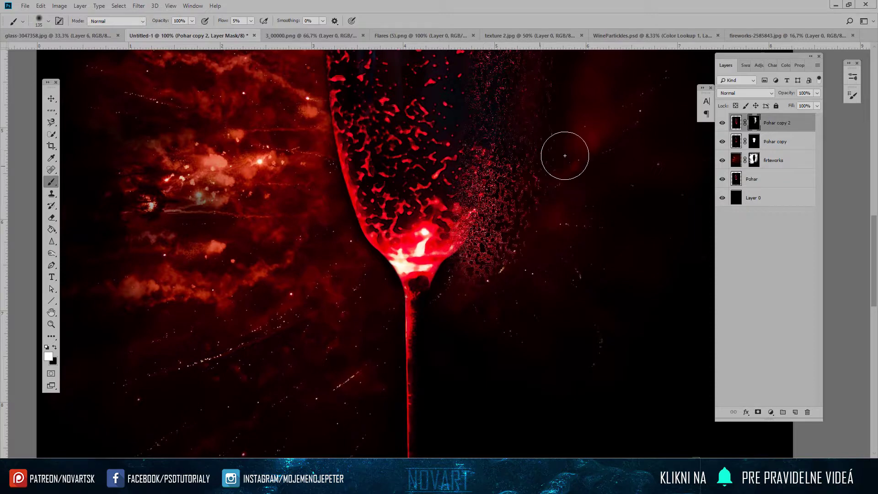
left_click_drag(499, 308, 432, 304)
left_click_drag(433, 369, 435, 324)
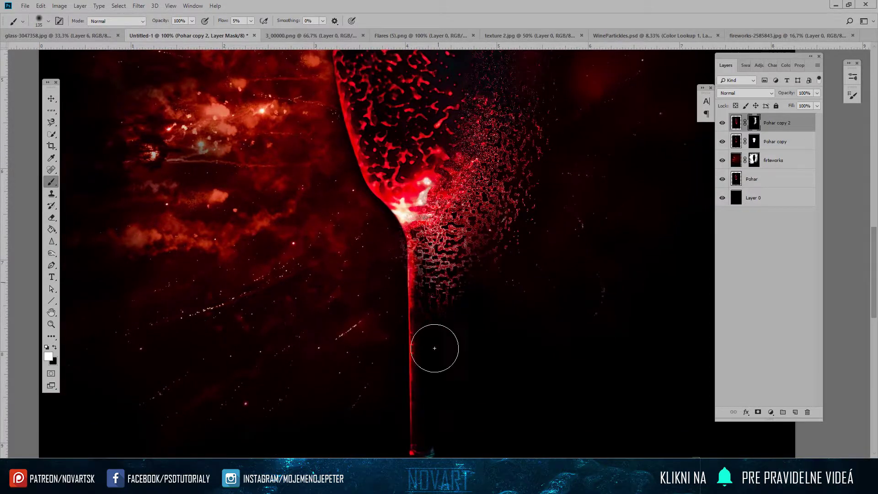
left_click_drag(486, 251, 434, 256)
left_click_drag(351, 202, 381, 329)
left_click_drag(376, 269, 489, 324)
Step: Brighten the rippled particles across the lower glass bowl
key("x")
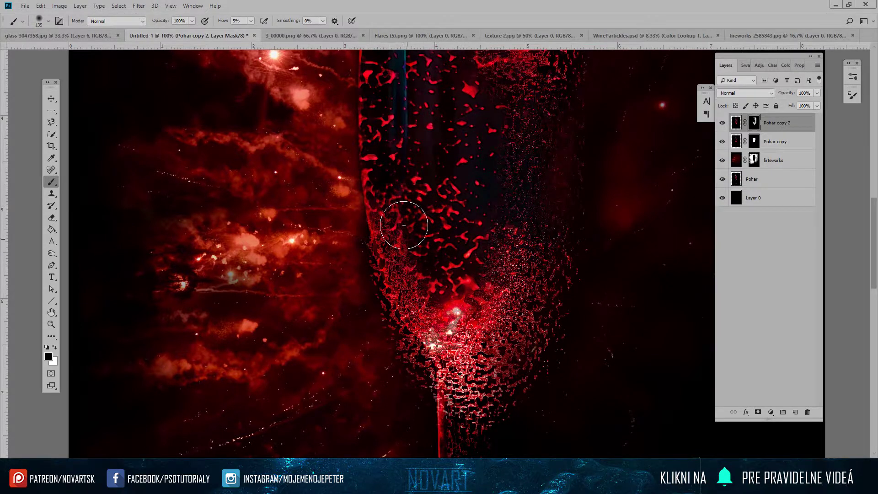
key("x")
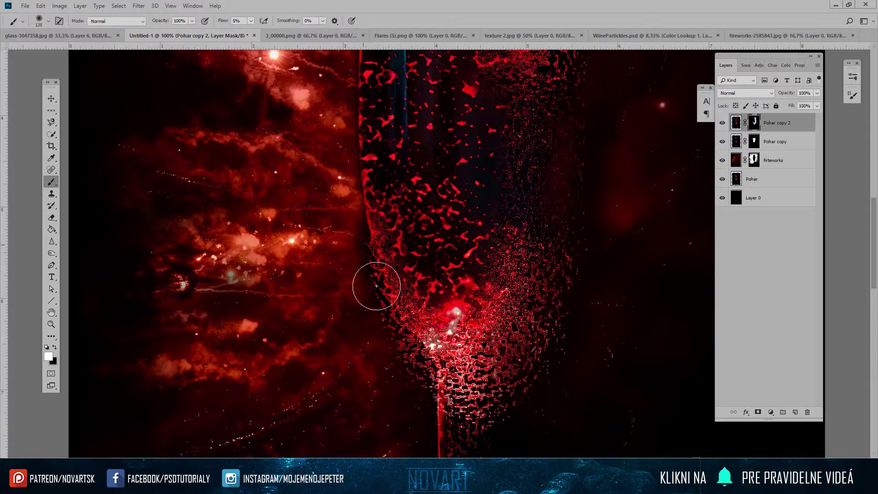
key("x")
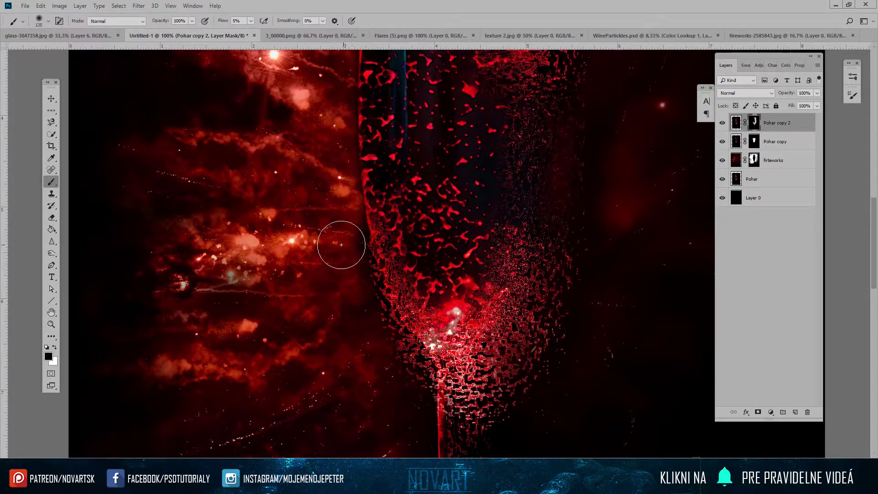
left_click_drag(405, 377, 342, 279)
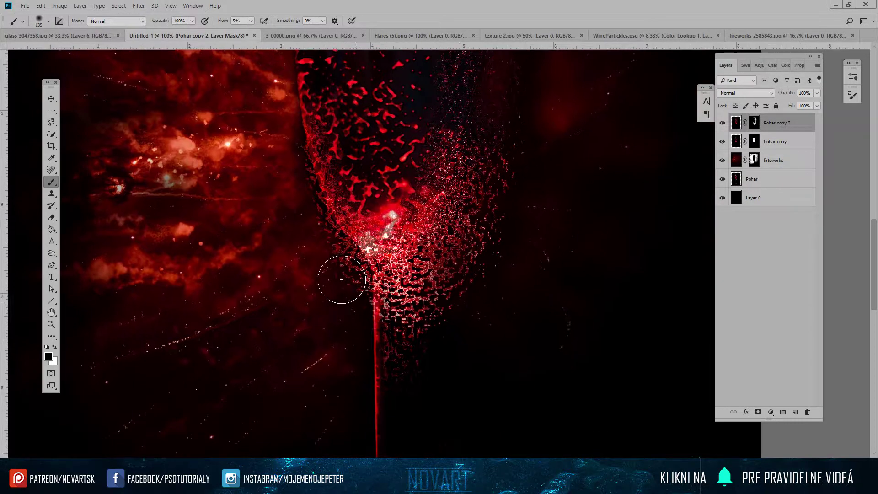
key("x")
left_click_drag(389, 248, 478, 244)
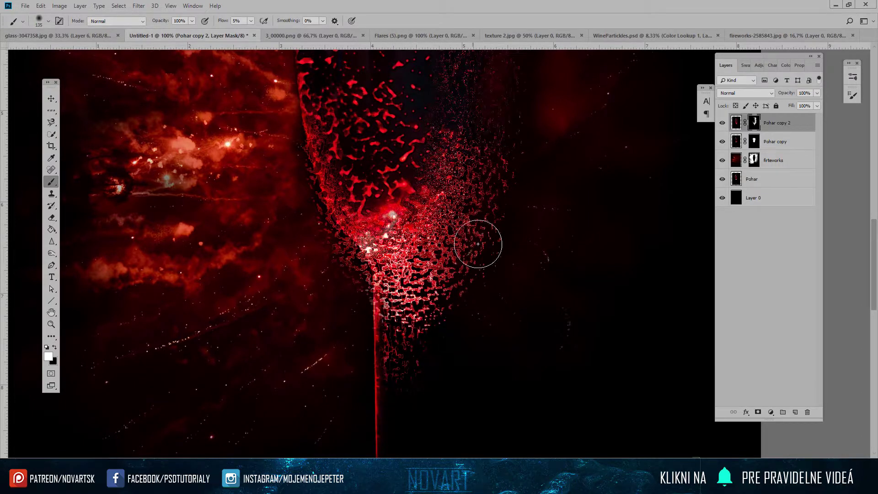
left_click_drag(469, 234, 409, 393)
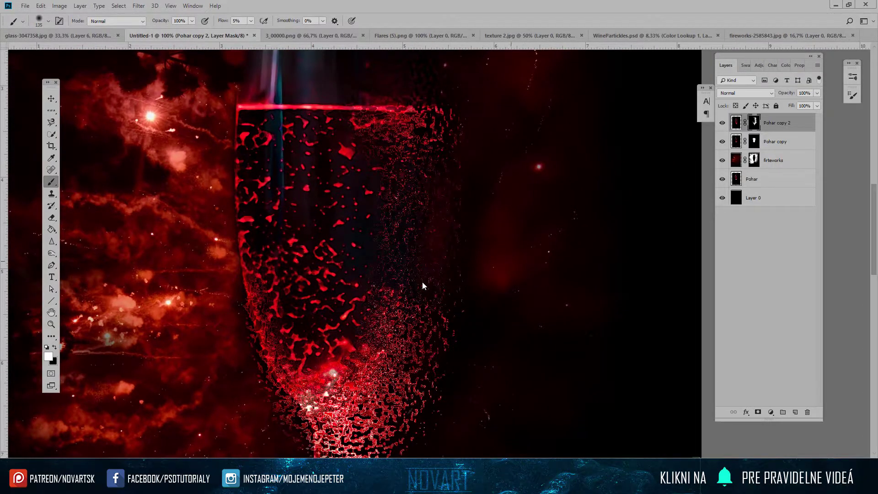
Step: Mask out speckled texture near the glass rim and adjust it in the glass centre
left_click_drag(446, 105, 435, 221)
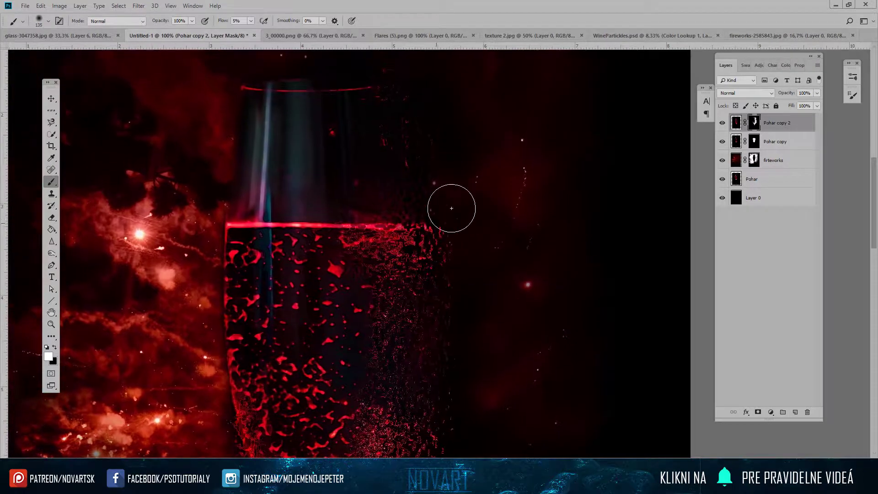
left_click_drag(471, 143, 455, 232)
key("x")
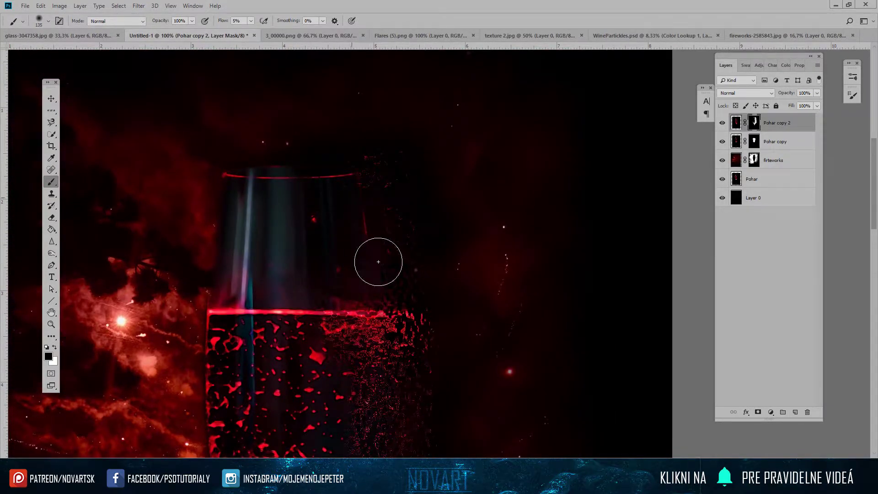
left_click_drag(353, 284, 363, 210)
left_click_drag(349, 310, 363, 249)
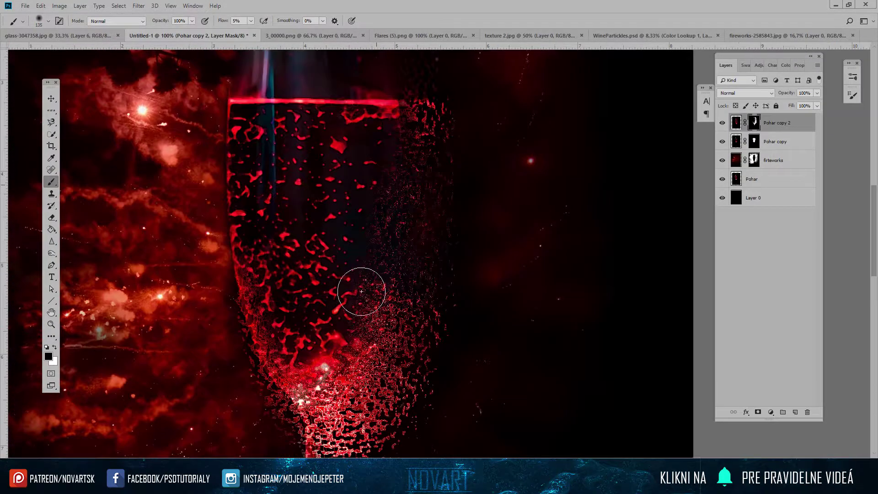
key("x")
left_click_drag(366, 198, 360, 293)
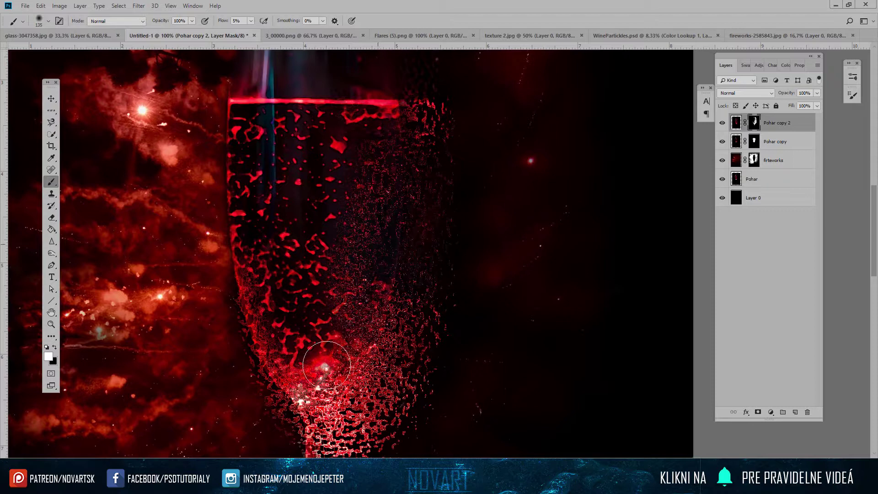
key("x")
left_click_drag(357, 164, 365, 160)
Step: Restore speckles in the lower glass and along its right edge, removing faint ones at upper right
key("x")
left_click_drag(317, 375, 339, 308)
key("x")
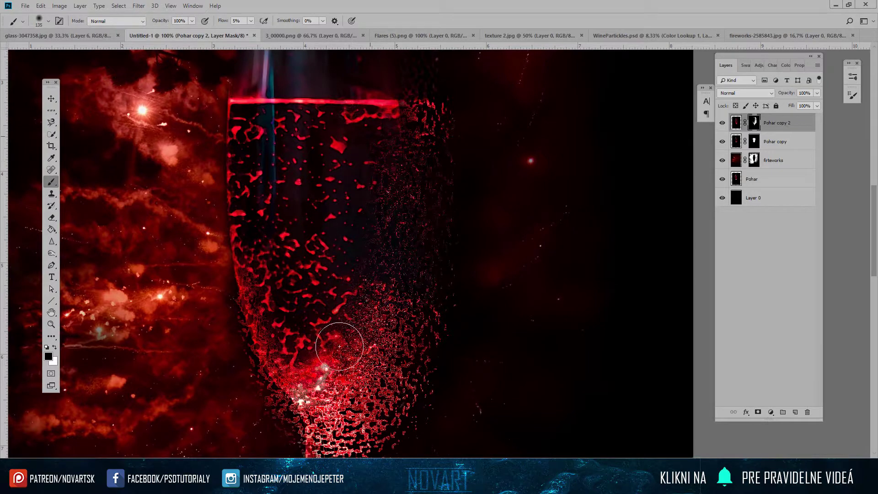
scroll("up", 3)
key("x")
scroll("up", 3)
left_click_drag(386, 281, 385, 164)
left_click_drag(423, 265, 396, 180)
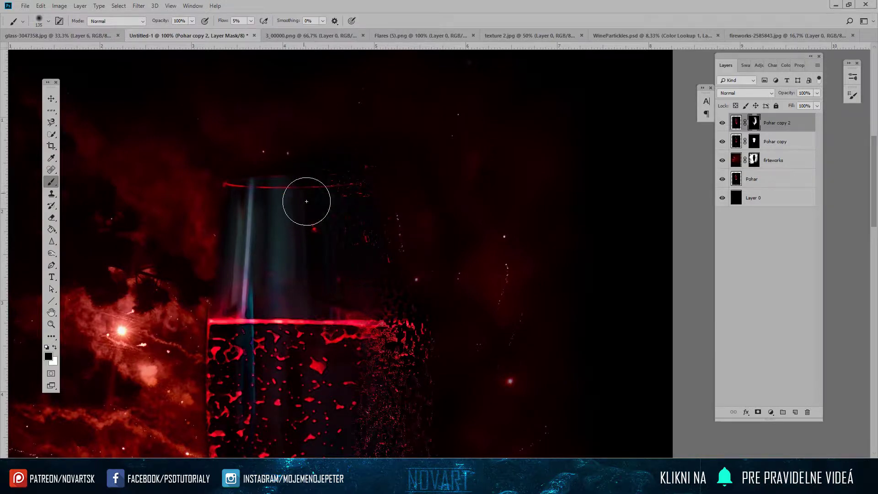
Step: Touch up the mask around the rim, then move the fireworks layer above all glass layers
left_click_drag(441, 329, 435, 209)
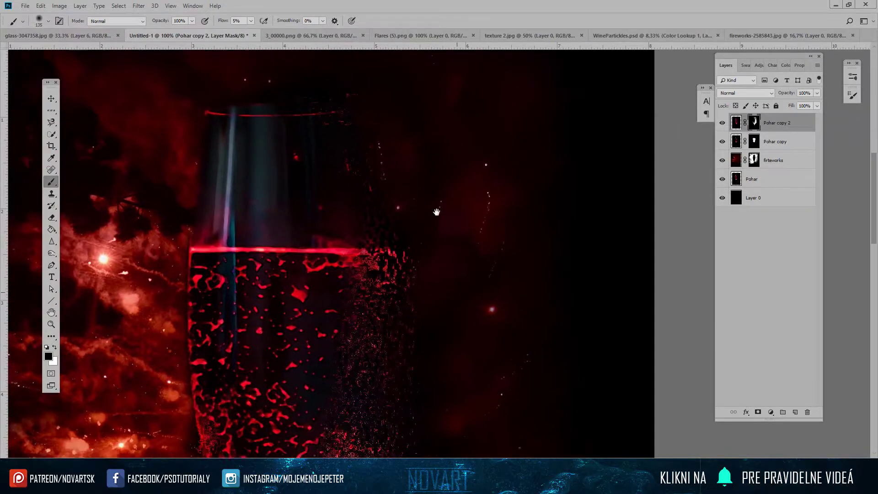
key("ctrl+minus")
key("ctrl+minus")
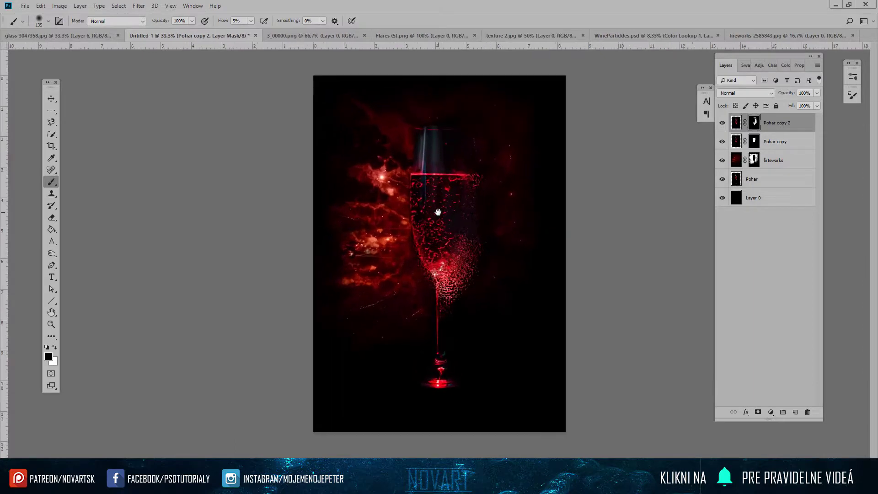
key("ctrl+plus")
left_click_drag(529, 197, 405, 182)
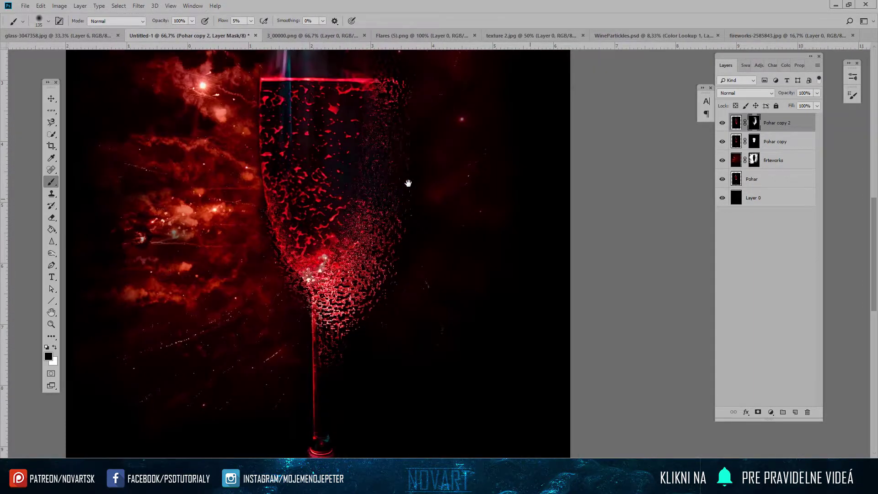
key("x")
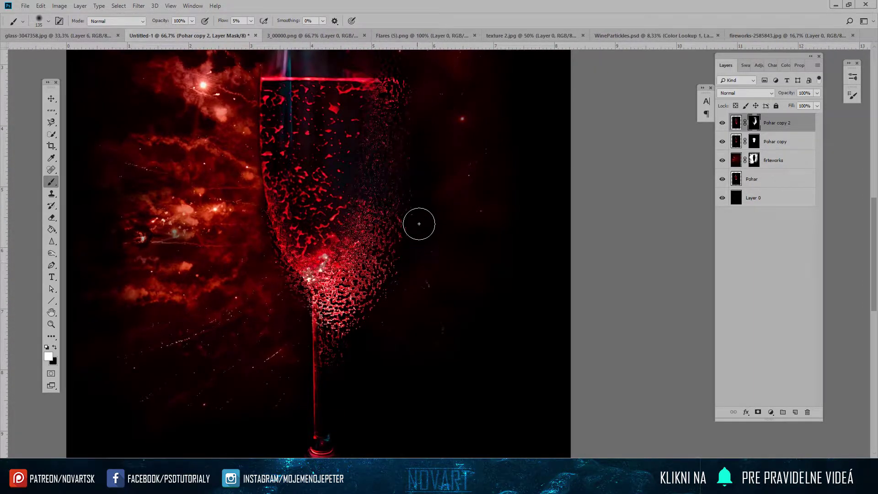
key("x")
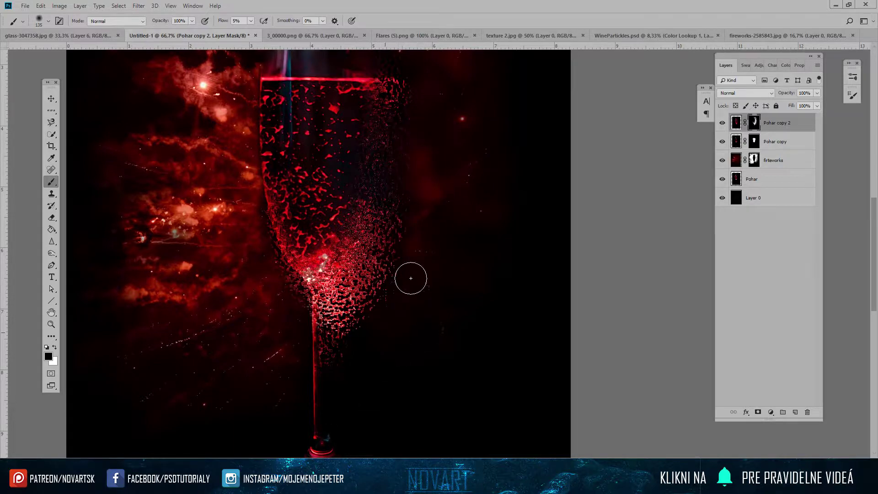
left_click_drag(446, 156, 429, 251)
key("x")
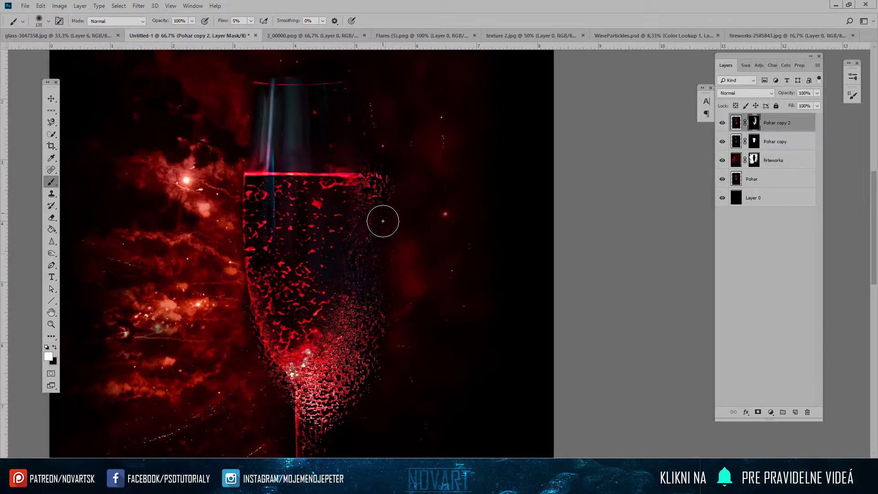
key("x")
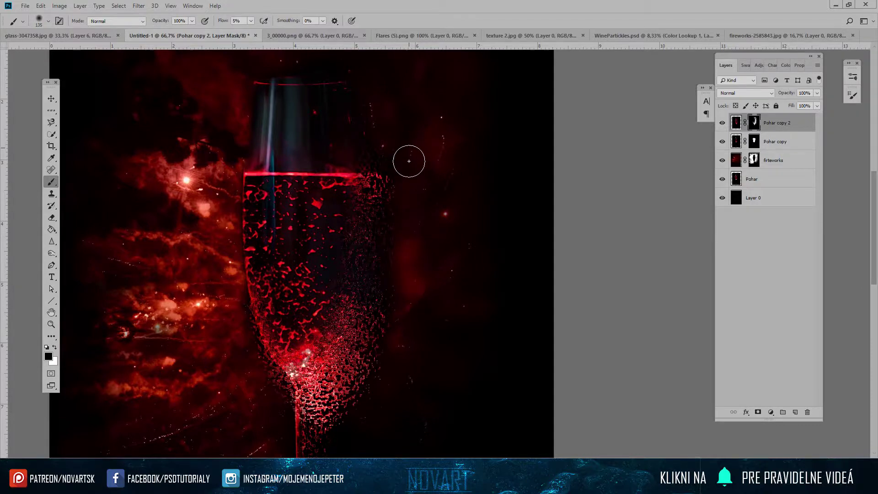
left_click_drag(409, 151, 407, 243)
key("x")
key("x")
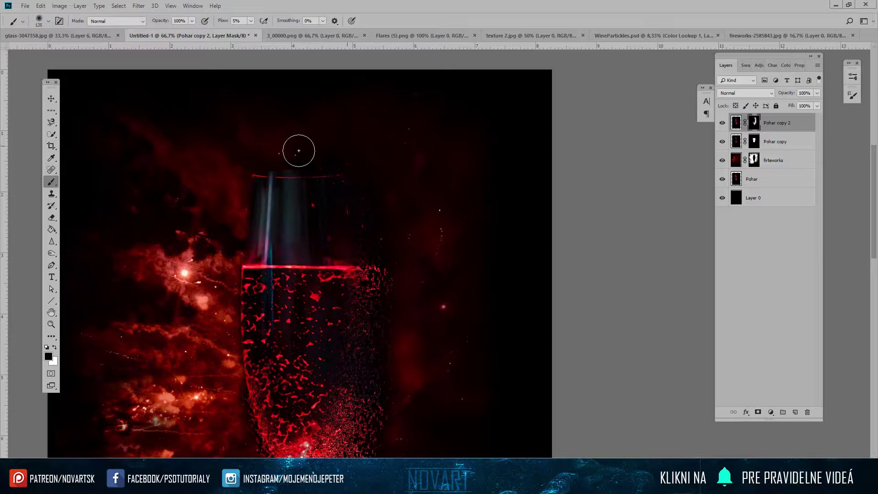
key("v")
left_click_drag(775, 160, 789, 118)
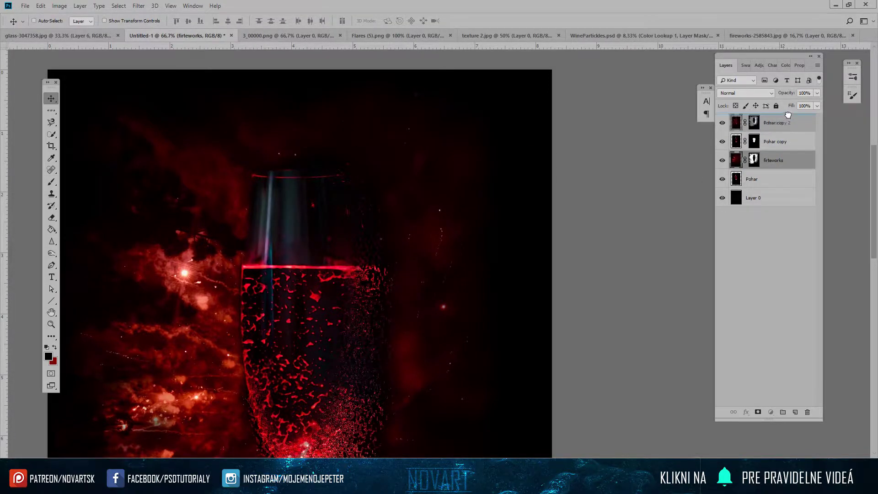
Step: Target the fireworks layer mask with the Brush tool and default black and white colours
left_click_drag(455, 262, 410, 243)
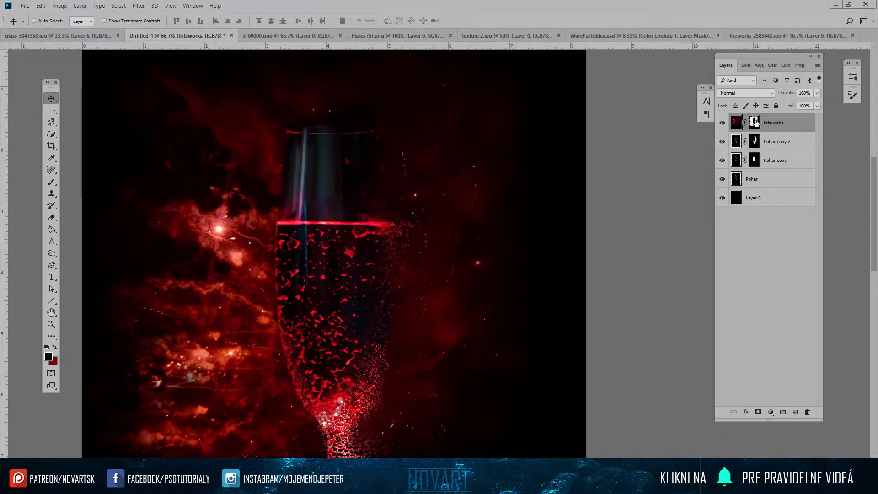
left_click(755, 123)
key("b")
key("d")
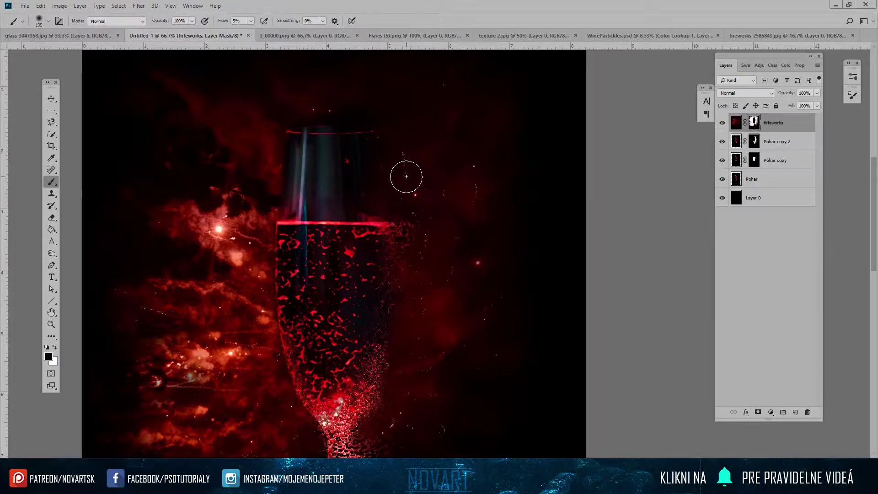
Step: Paint the fireworks mask so a soft red haze glows around the glass's upper right, then view the whole poster
key("x")
key("x")
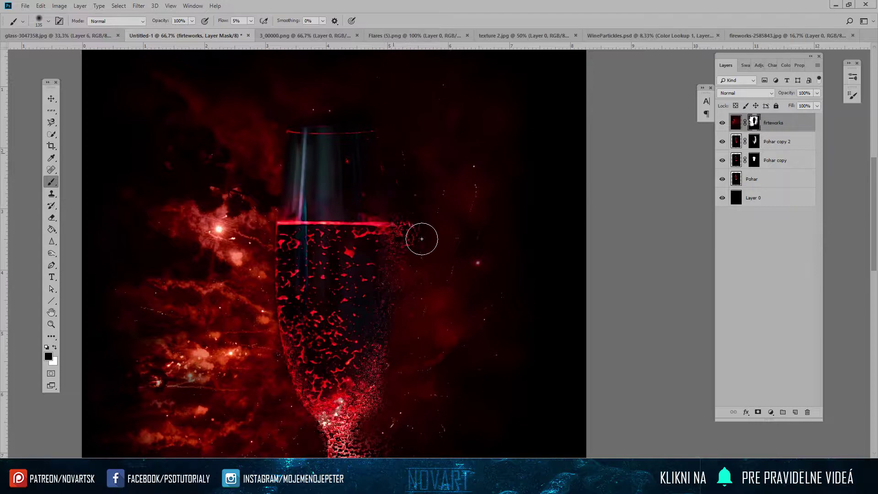
left_click_drag(381, 416, 371, 318)
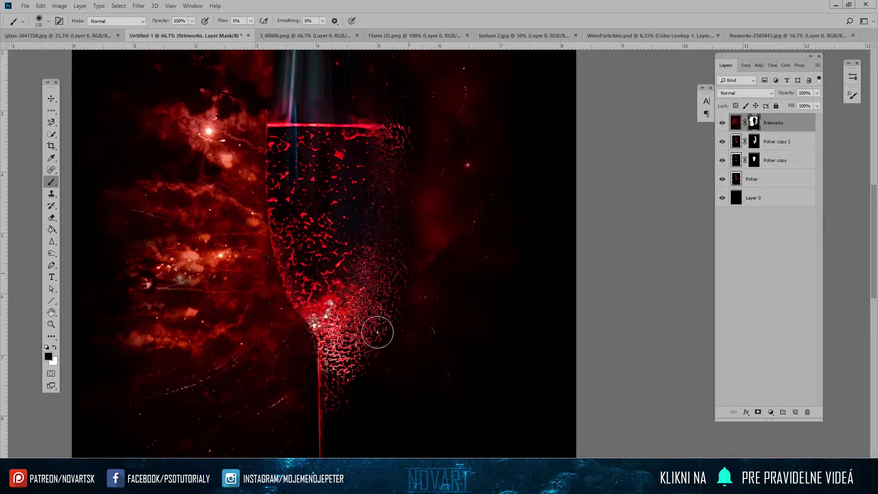
left_click_drag(364, 266, 363, 357)
key("x")
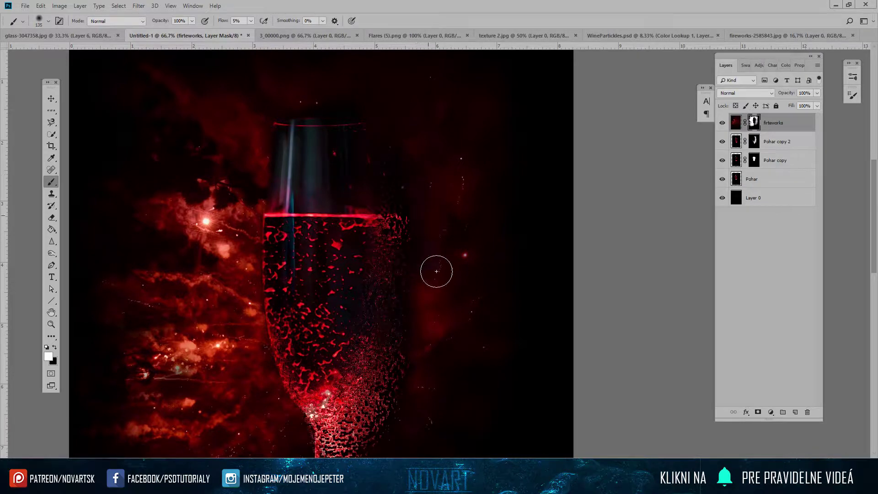
left_click_drag(392, 232, 369, 279)
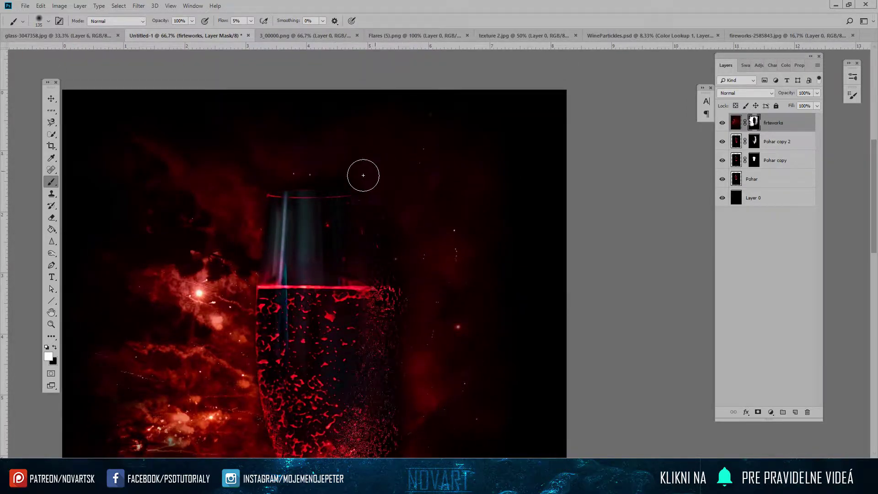
left_click_drag(388, 314, 365, 183)
key("x")
key("x")
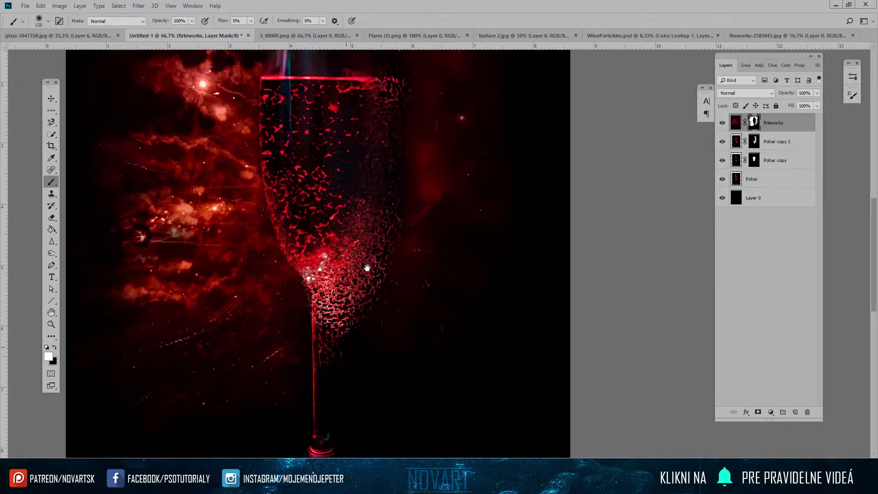
left_click_drag(368, 314, 371, 318)
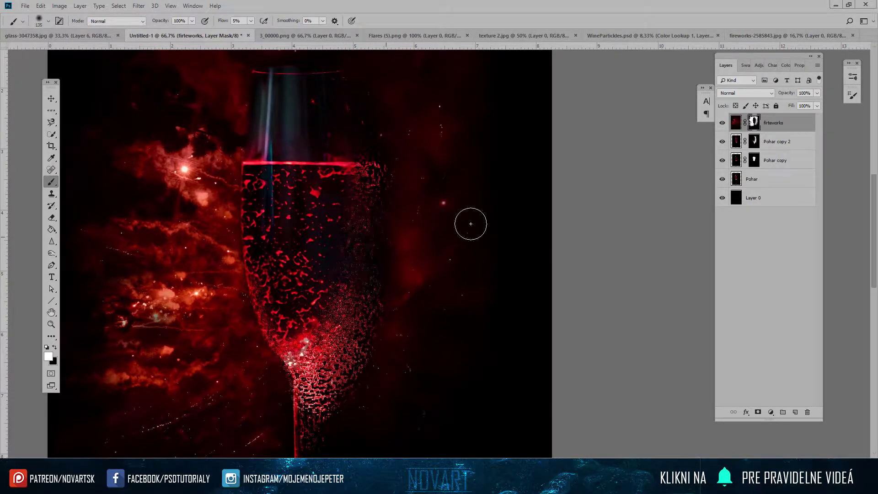
key("ctrl+minus")
key("ctrl+minus")
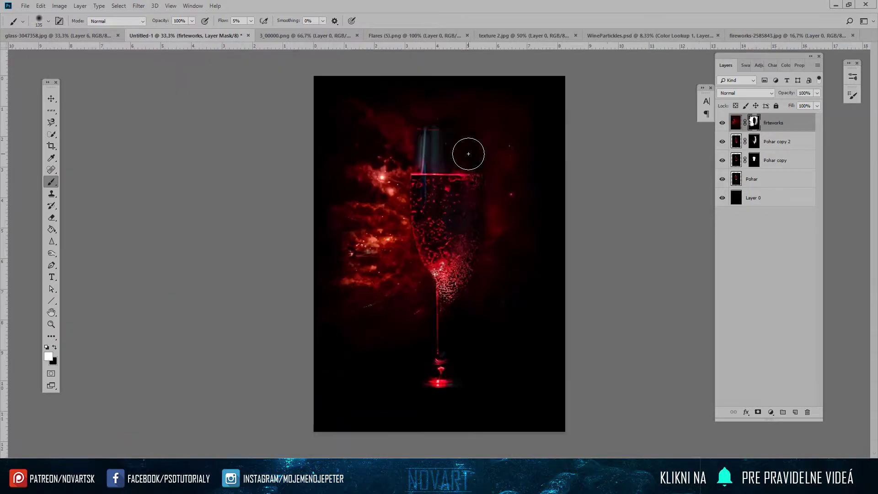
key("ctrl+minus")
key("ctrl+minus")
key("ctrl+plus")
key("ctrl+plus")
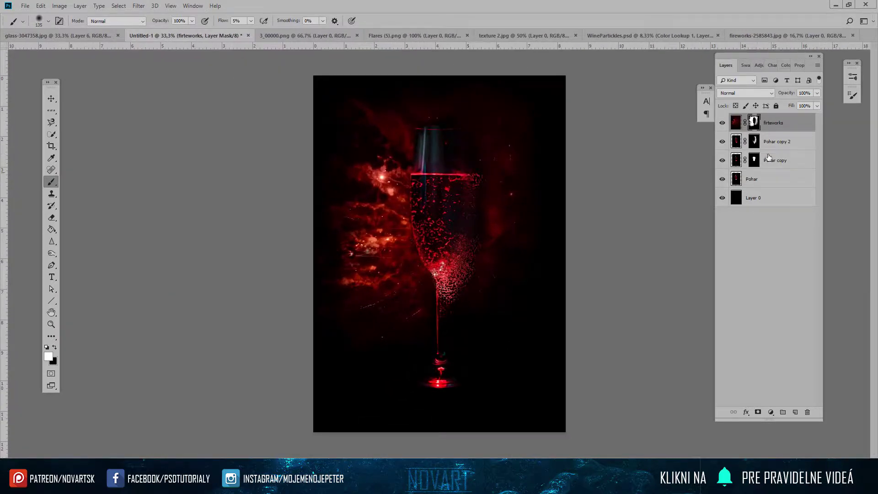
left_click(735, 142)
key("ctrl+plus")
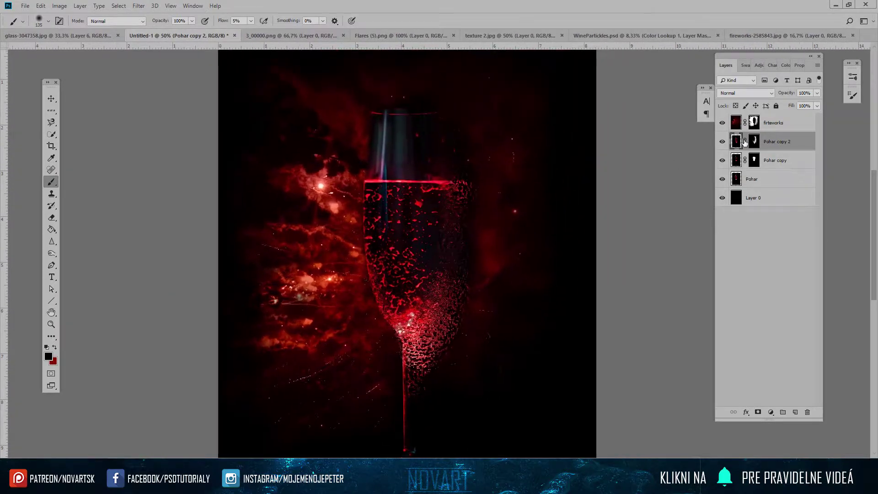
Step: Compare the glass with and without Pohar copy 2, then target its mask with default colours
left_click(722, 142)
left_click(752, 143)
key("ctrl+plus")
key("d")
key("x")
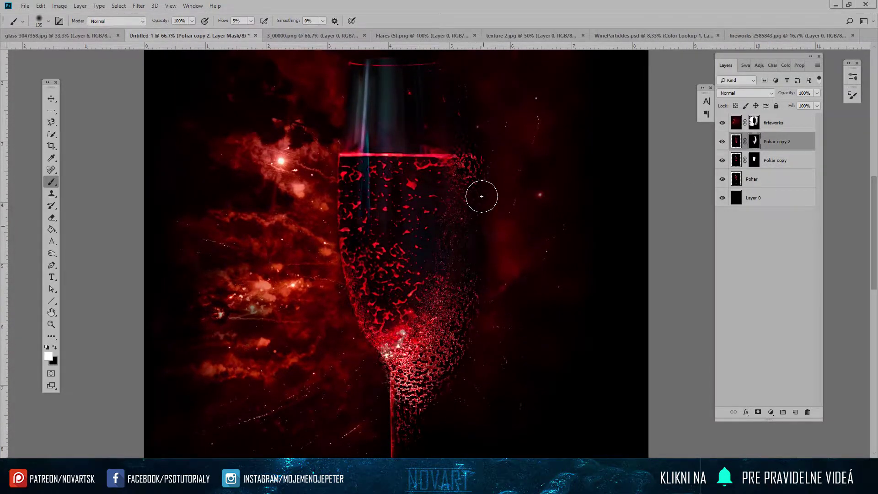
Step: Paint extra red specks along the glass's right edge and lower bowl, then zoom out
left_click_drag(452, 206, 449, 252)
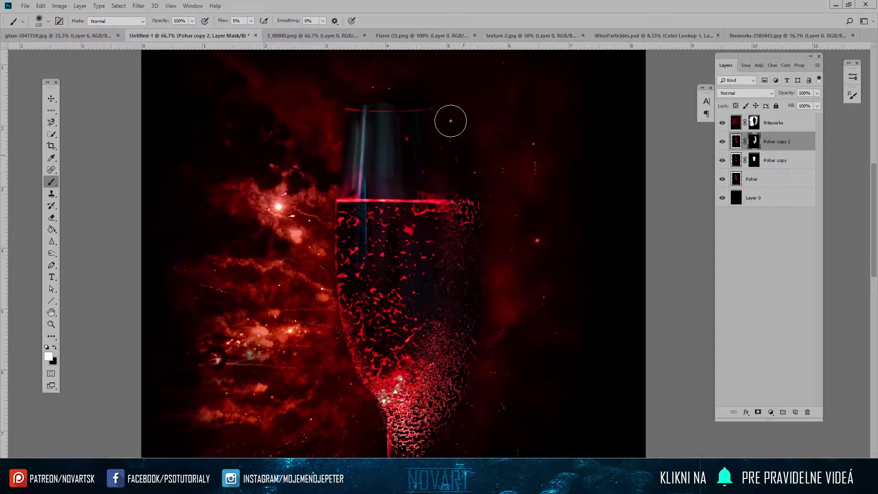
key("x")
left_click_drag(446, 305, 445, 253)
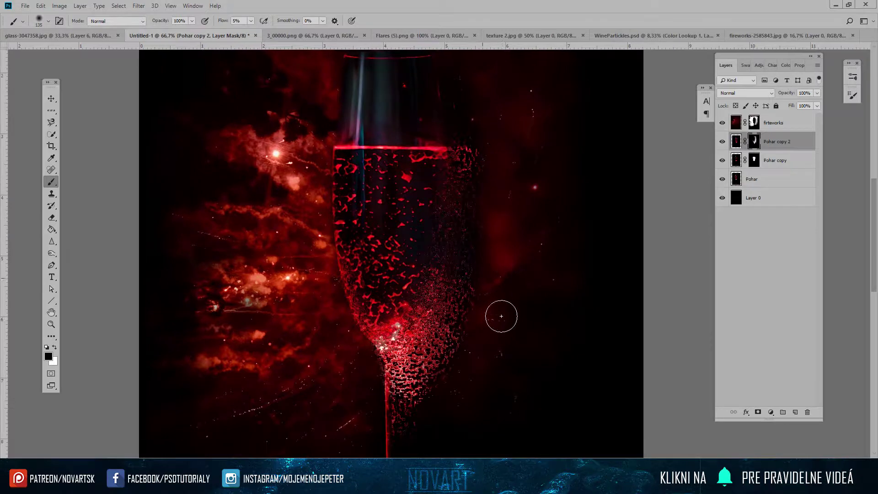
left_click_drag(384, 292, 382, 275)
key("x")
key("x")
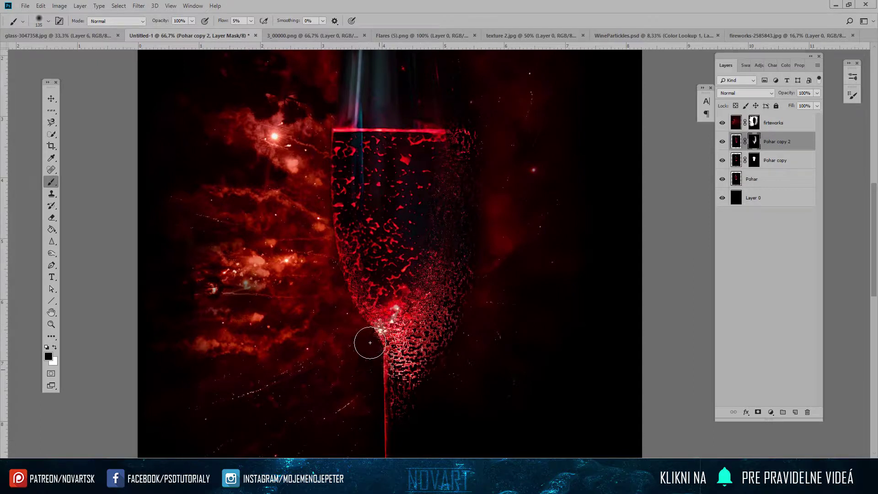
key("x")
key("x")
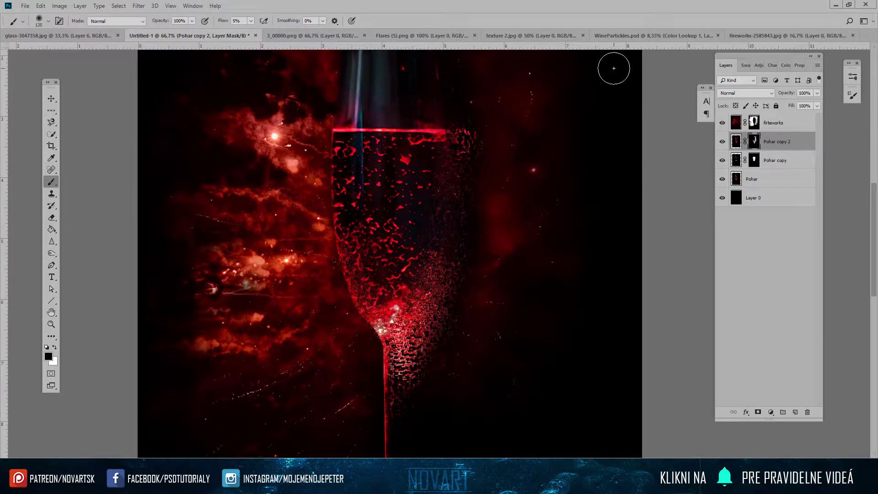
key("v")
key("ctrl+minus")
key("ctrl+minus")
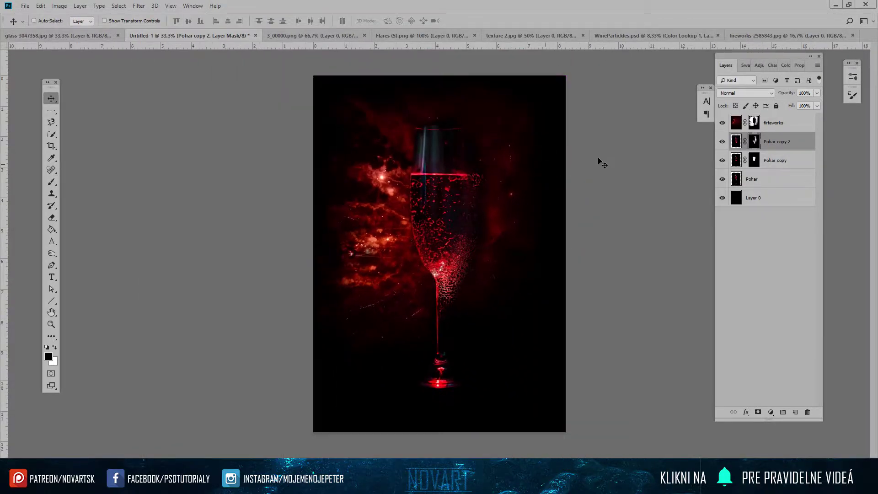
Step: Move the Pohar copy 2 particles up and to the right into place over the glass
key("ctrl+plus")
key("ctrl+plus")
key("ctrl+2")
left_click_drag(443, 171, 471, 148)
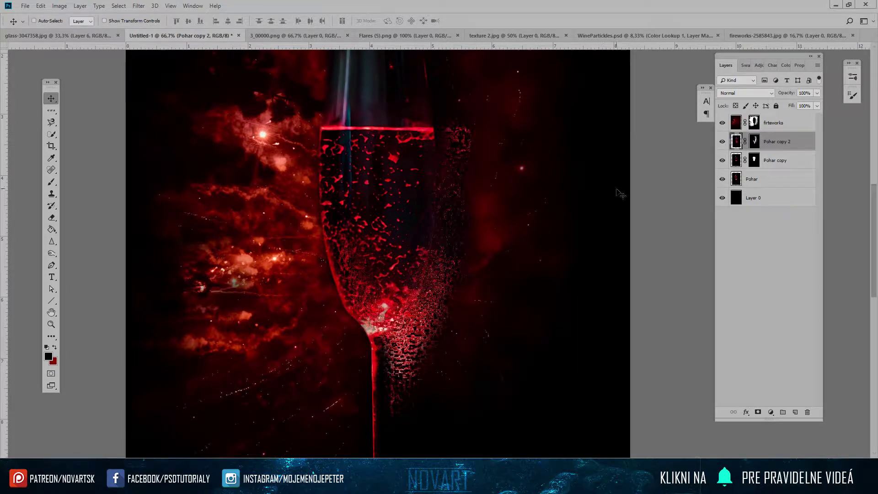
Step: Paint white on the Pohar copy 2 mask to reveal particles along the bowl's lower-left edge and stem
left_click(753, 142)
key("b")
key("d")
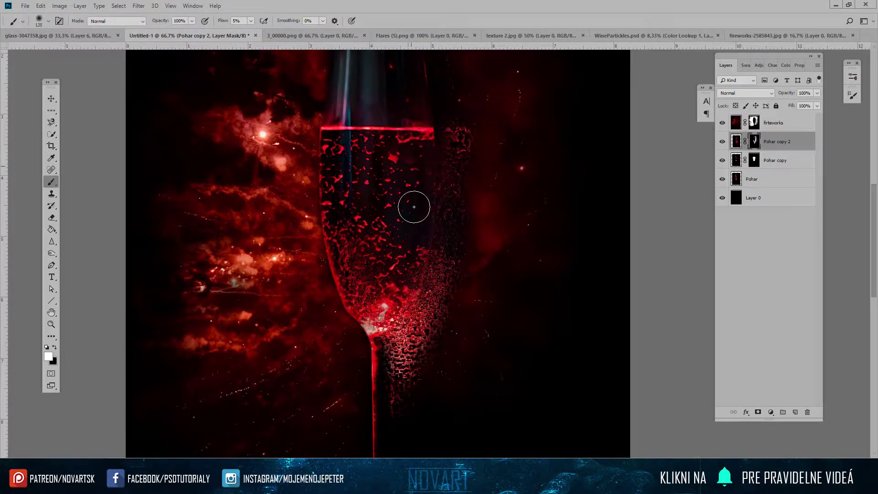
left_click_drag(427, 121, 410, 205)
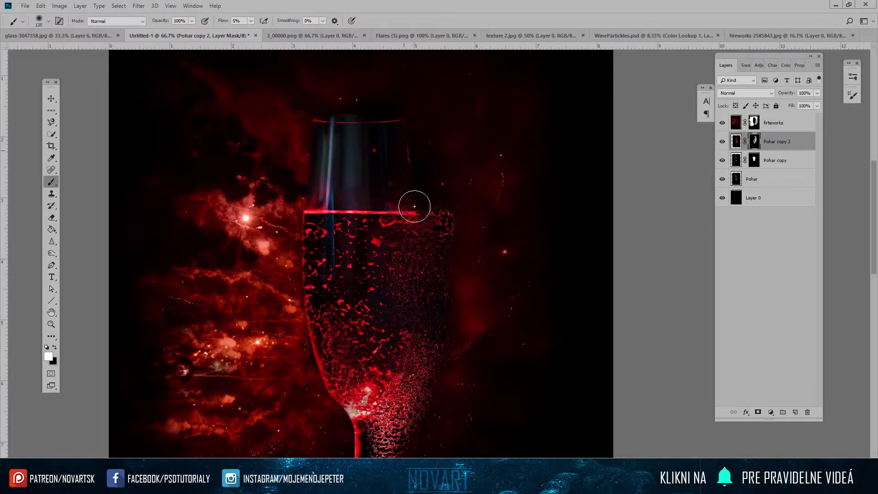
left_click_drag(410, 279, 450, 128)
left_click_drag(428, 229, 416, 336)
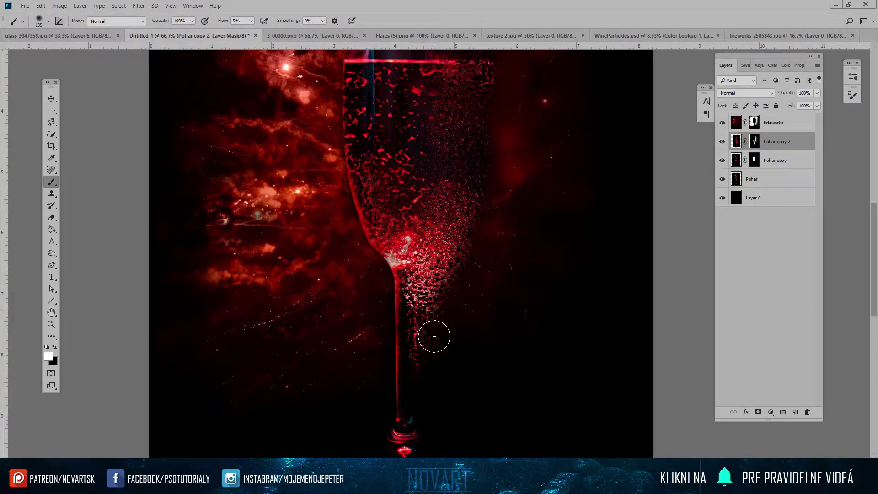
left_click_drag(475, 228, 428, 348)
left_click_drag(407, 209, 361, 208)
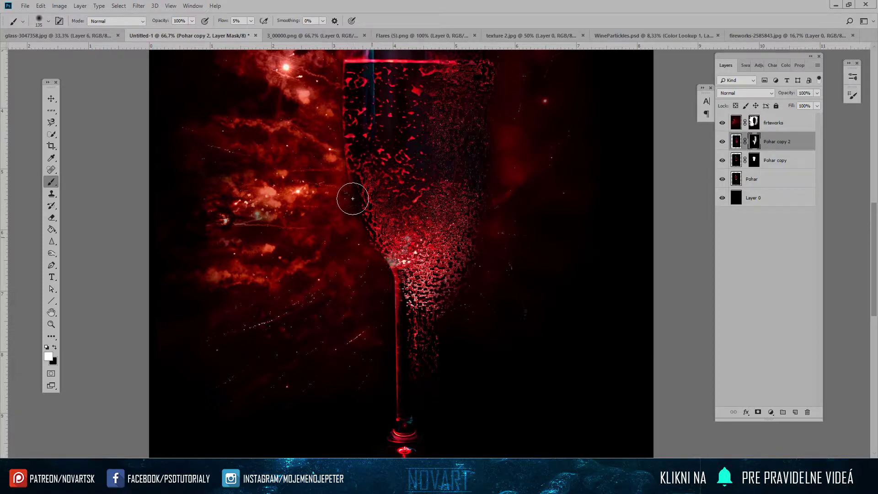
left_click_drag(376, 238, 409, 293)
left_click_drag(367, 210, 412, 212)
Step: Paint a faint glass edge and rim into the mask on the right of the bowl
key("x")
left_click_drag(424, 133, 406, 225)
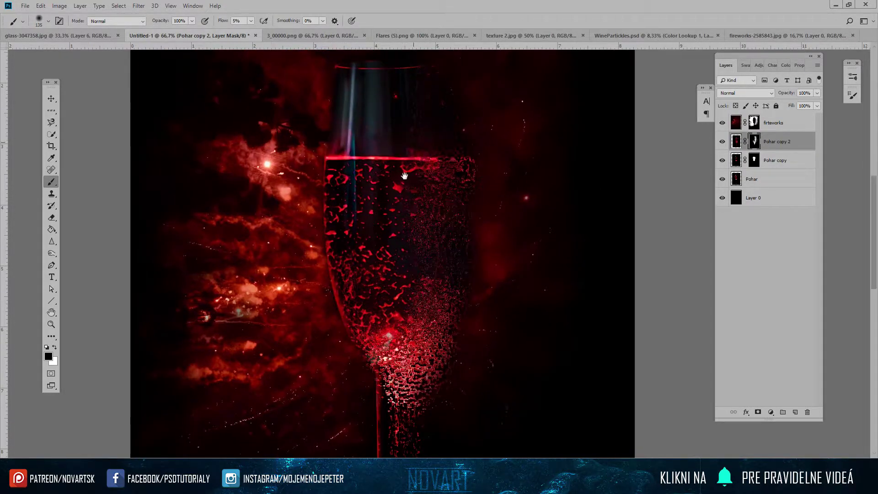
left_click_drag(402, 173, 397, 277)
key("x")
left_click_drag(449, 188, 441, 241)
left_click_drag(425, 171, 454, 199)
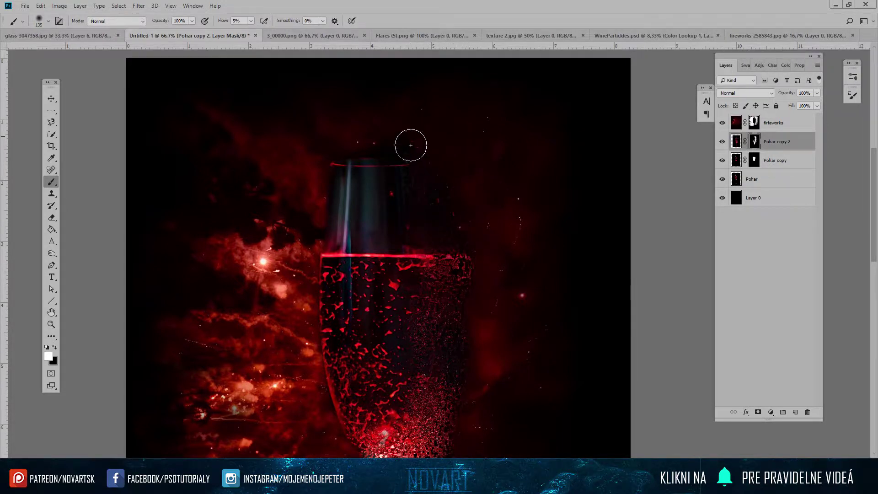
Step: Mask out stray red particles right of the stem and stack Pohar copy 2 above fireworks
key("x")
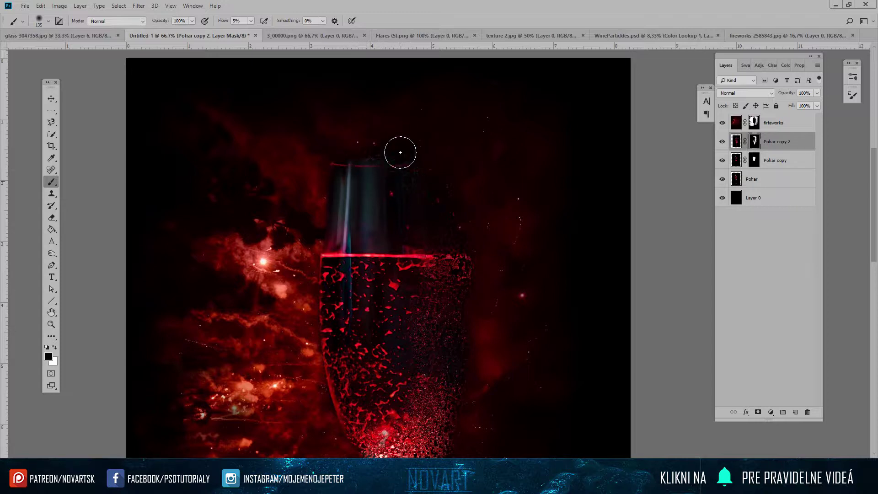
left_click_drag(421, 282, 406, 218)
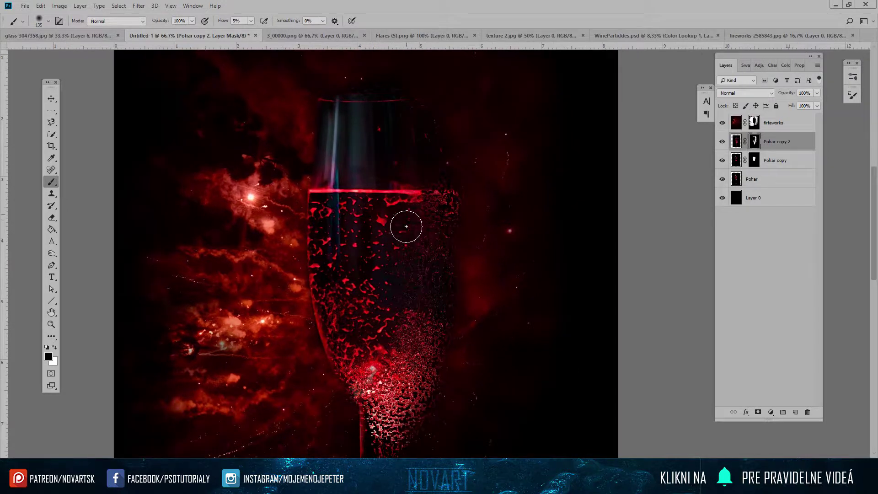
key("x")
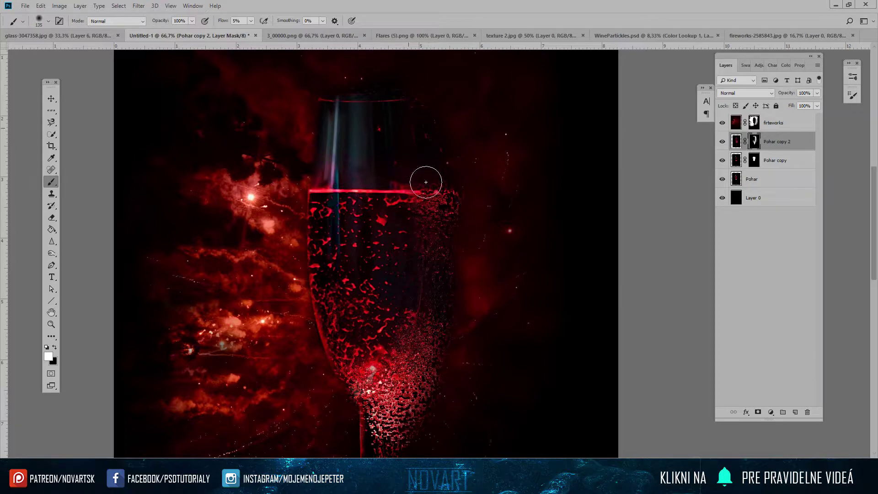
key("x")
left_click_drag(396, 297, 409, 190)
left_click_drag(459, 276, 382, 293)
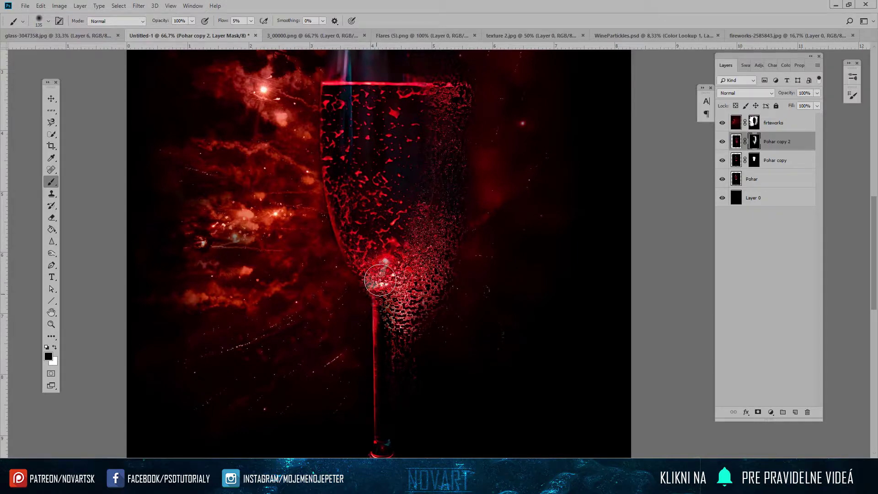
left_click_drag(796, 144, 796, 116)
left_click_drag(517, 153, 488, 253)
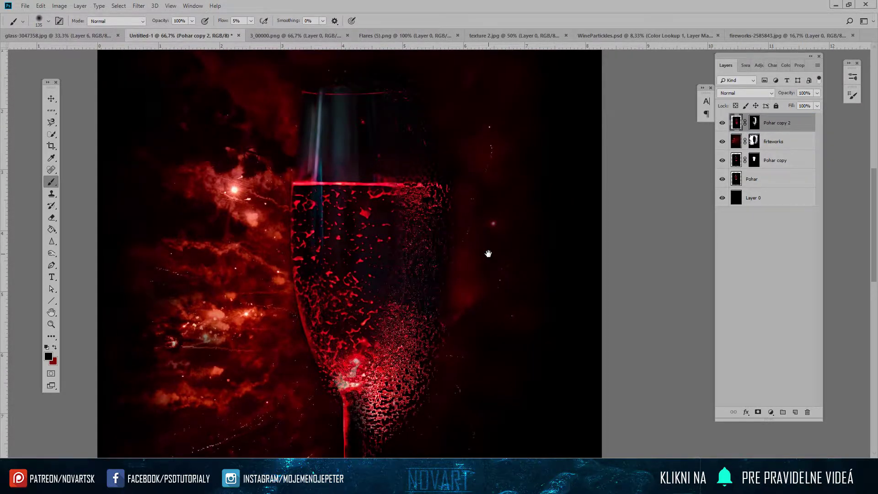
Step: Reveal red texture at the glass bottom and hide particles around the base and stem on the mask
left_click(755, 123)
key("d")
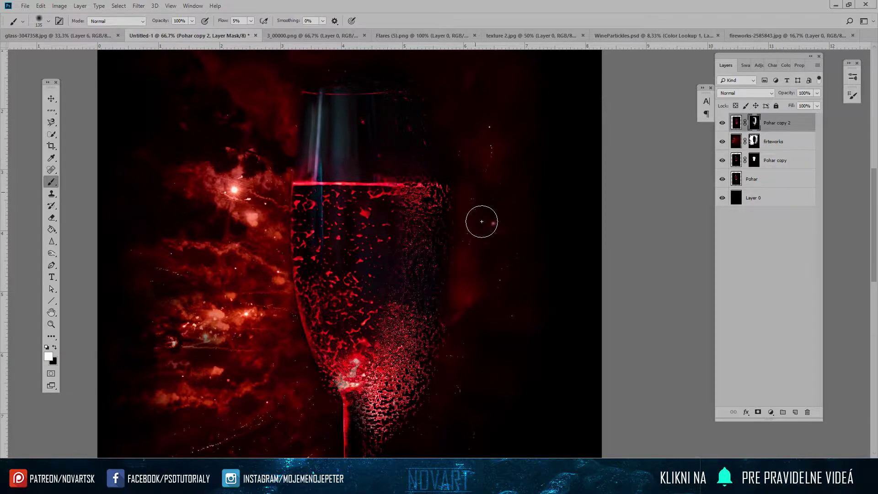
left_click_drag(490, 182, 493, 123)
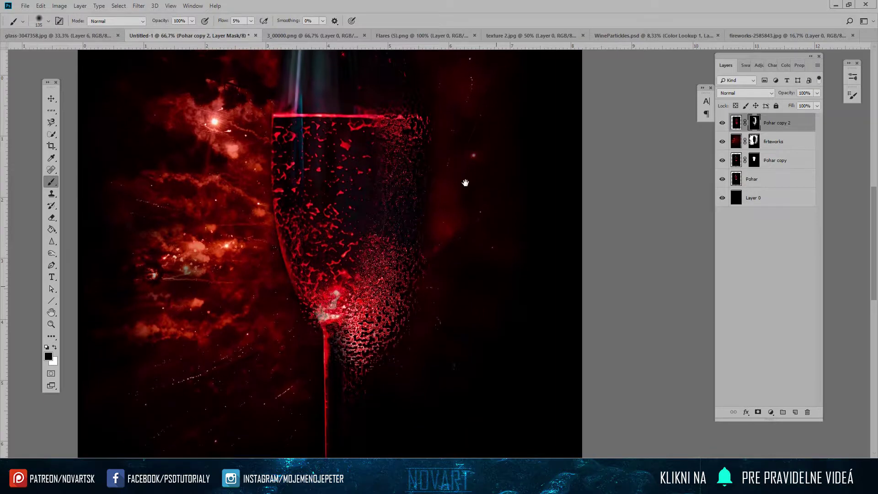
key("x")
left_click_drag(331, 311, 348, 363)
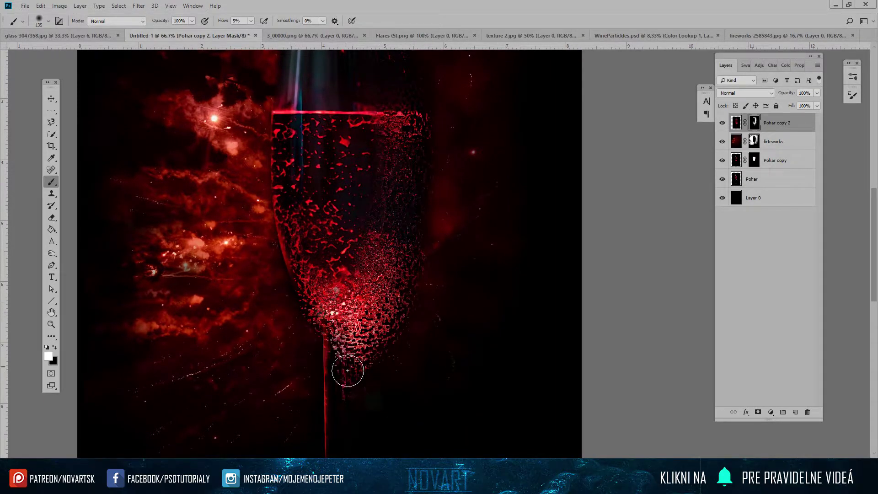
key("x")
left_click_drag(294, 318, 303, 291)
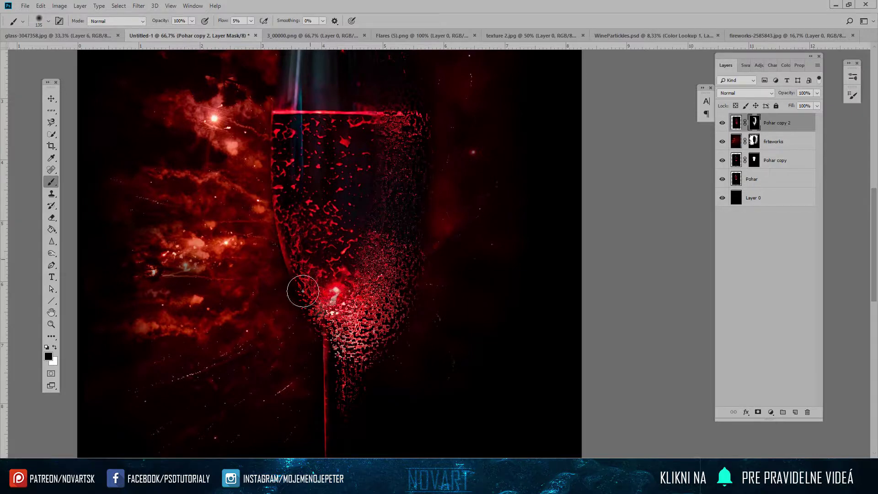
left_click_drag(317, 392, 297, 315)
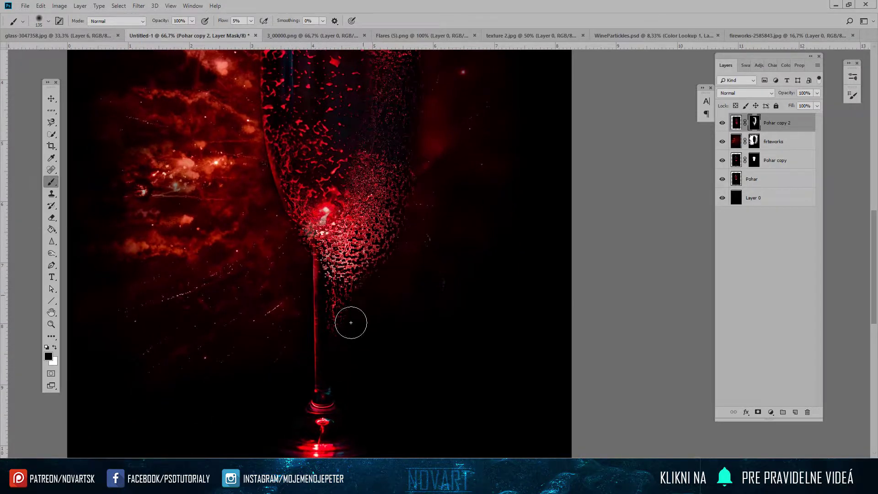
left_click_drag(426, 224, 409, 288)
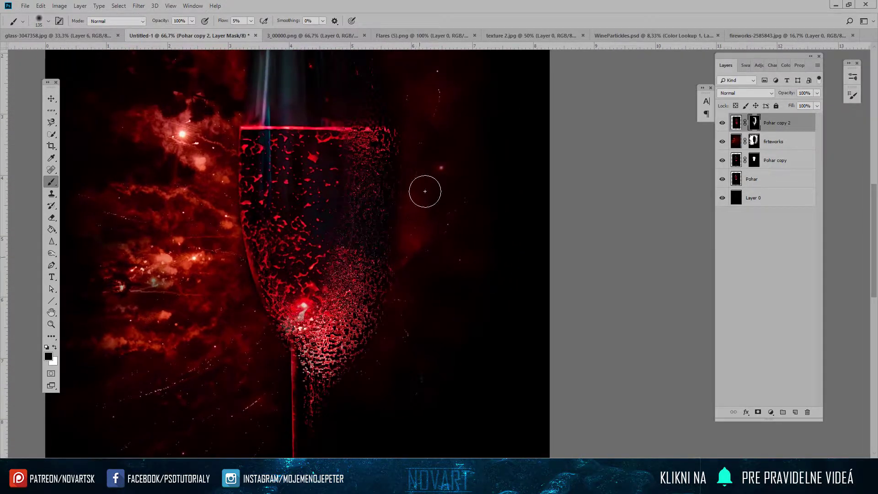
left_click_drag(423, 251, 443, 311)
left_click_drag(429, 200, 439, 103)
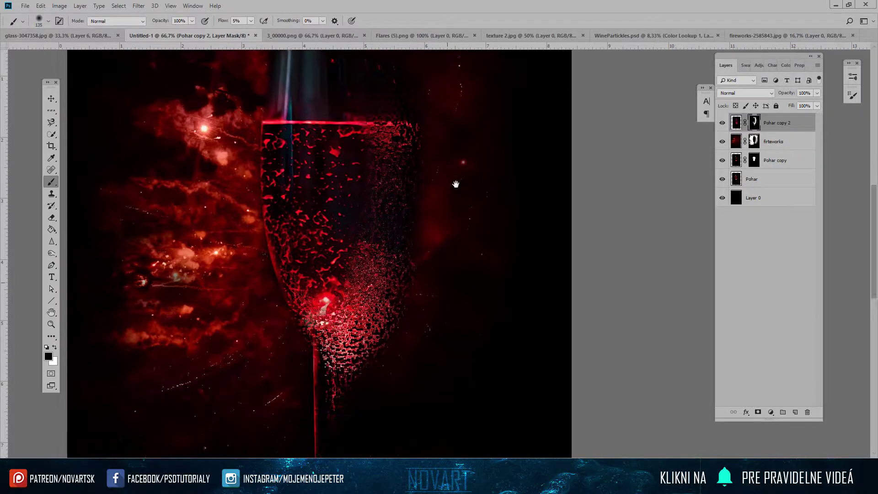
key("ctrl+minus")
key("ctrl+minus")
key("ctrl+minus")
key("ctrl+minus")
key("ctrl+plus")
key("ctrl+plus")
key("ctrl+plus")
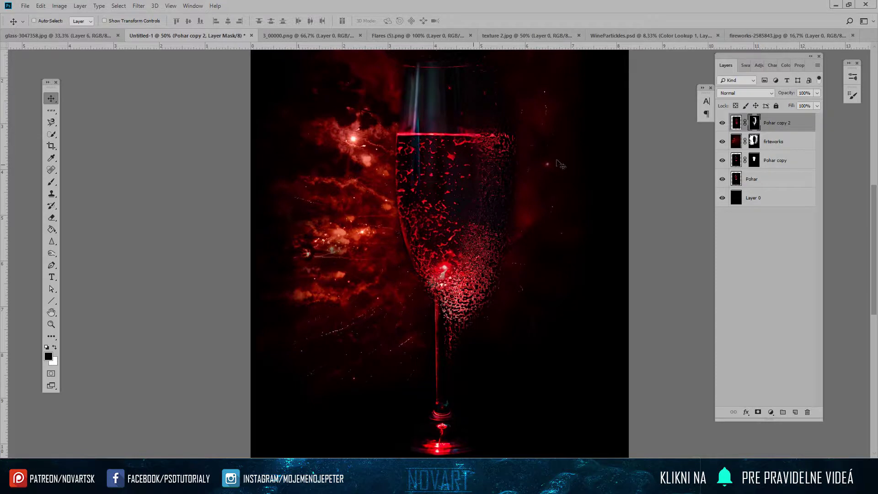
Step: With a soft 5% flow brush, reveal then darken droplet texture from the bowl up to the rim
left_click_drag(537, 164, 512, 198)
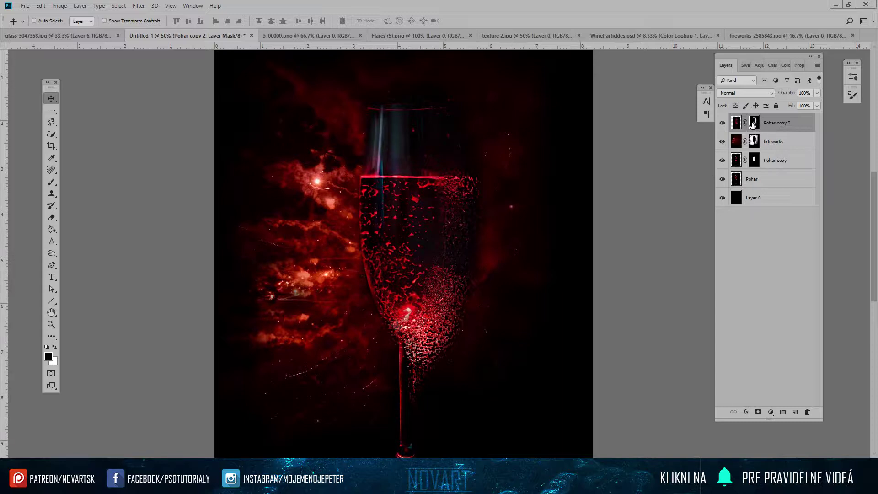
key("b")
key("x")
left_click_drag(410, 246, 419, 225)
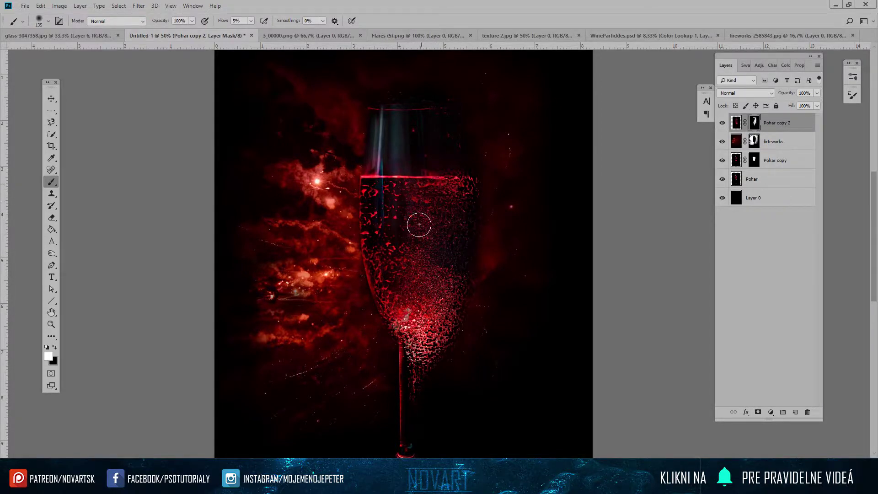
key("x")
left_click_drag(408, 288, 416, 193)
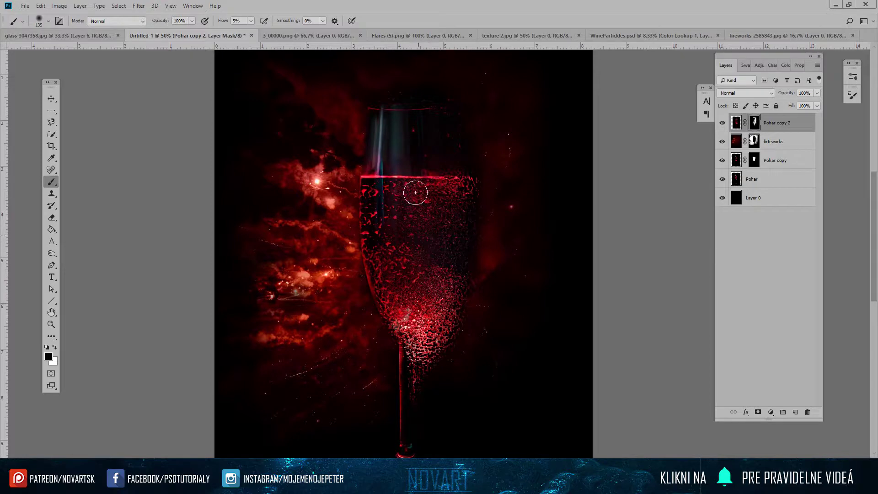
Step: Fade the glass rim on the Pohar copy 2 mask
key("ctrl+plus")
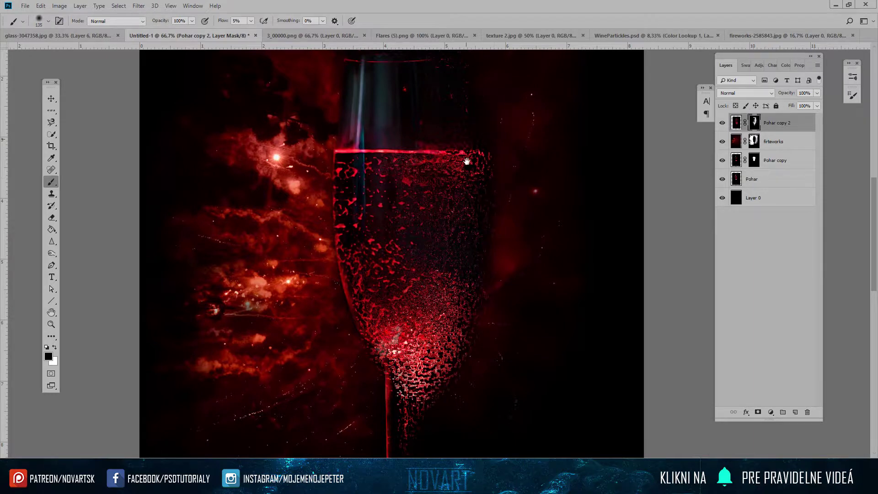
left_click_drag(466, 161, 468, 260)
key("x")
key("x")
key("x")
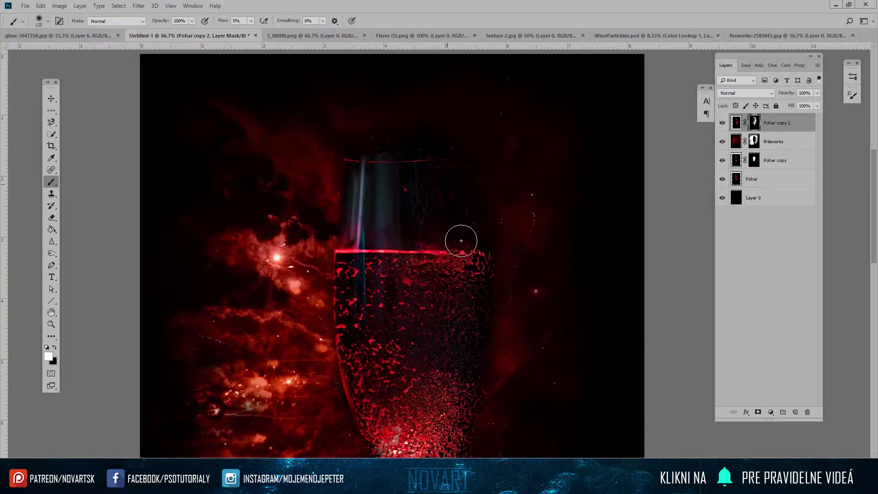
key("x")
left_click_drag(379, 148, 411, 167)
key("x")
scroll("down", 3)
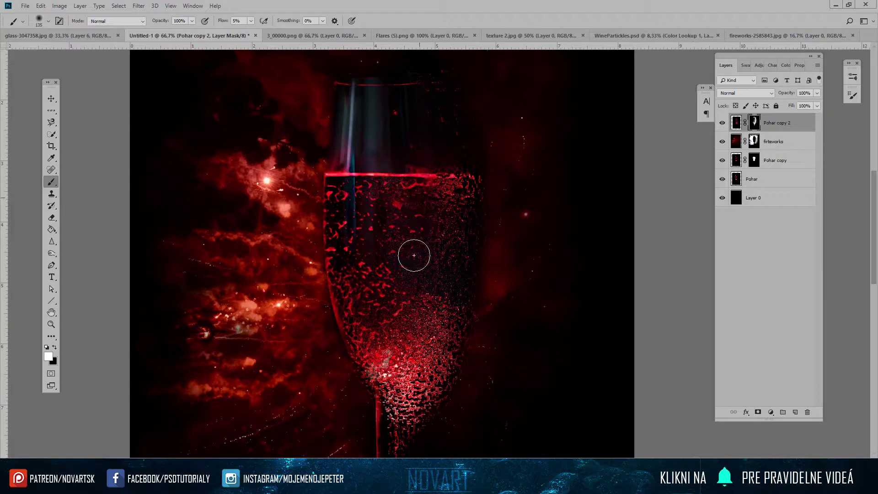
key("x")
Step: Paint out red blobs in the upper-left glass near the highlight streak
left_click_drag(392, 269, 356, 310)
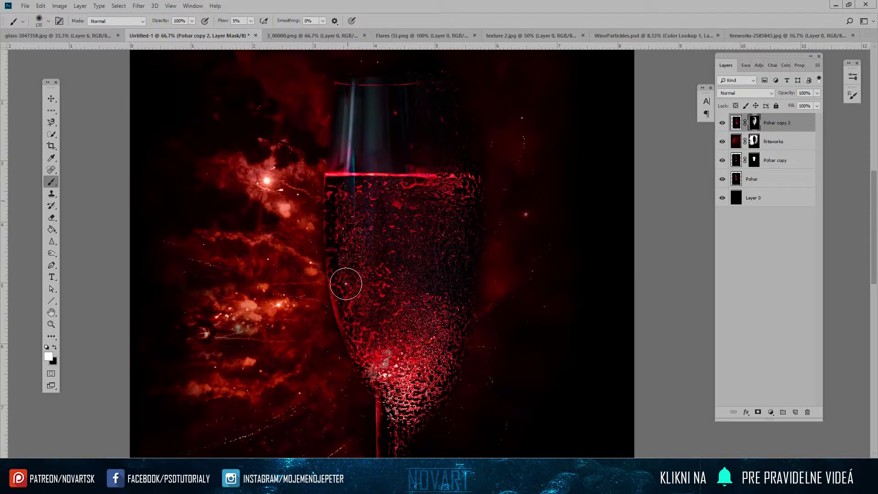
left_click_drag(339, 220, 375, 186)
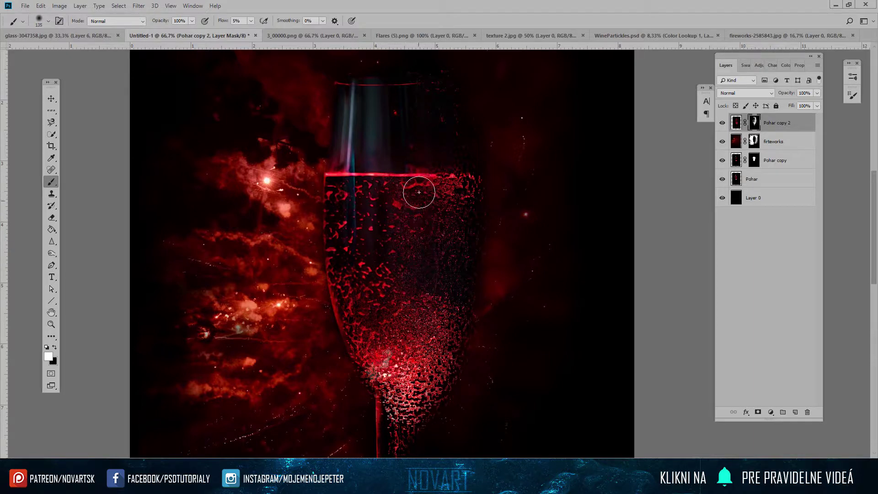
key("x")
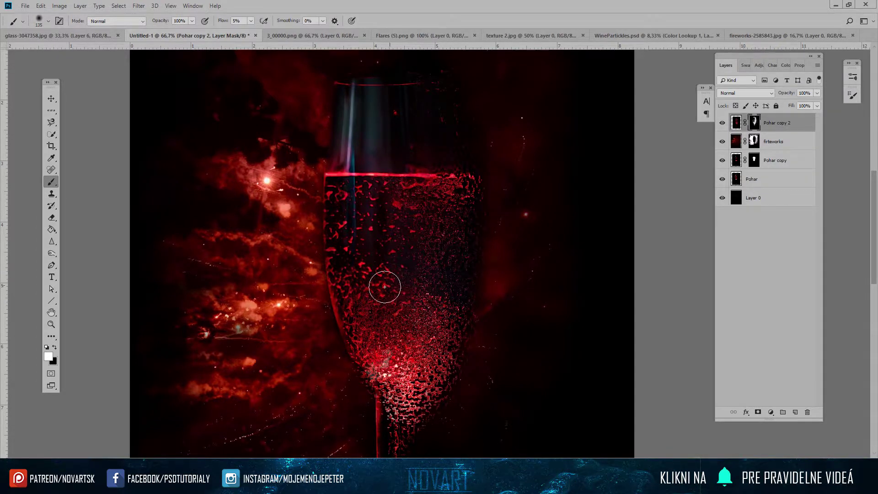
key("x")
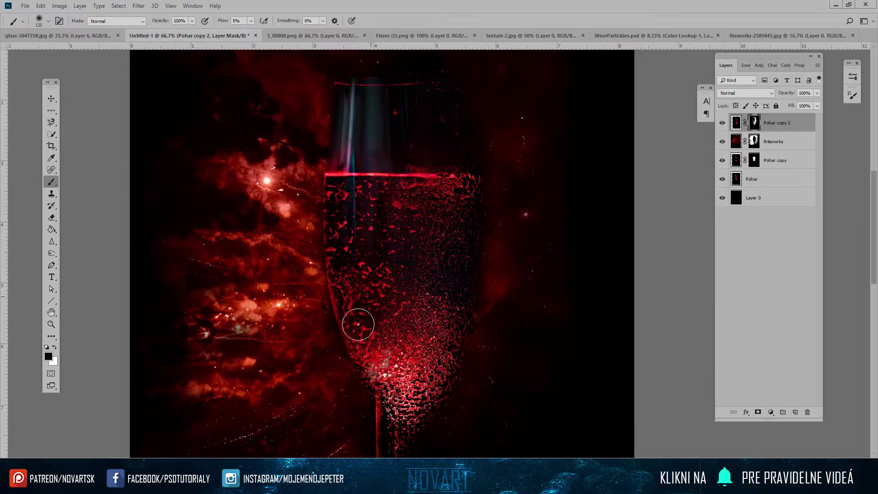
key("x")
Step: Paint bubble texture over the glass centre and soften it further up the glass
left_click_drag(472, 236, 365, 349)
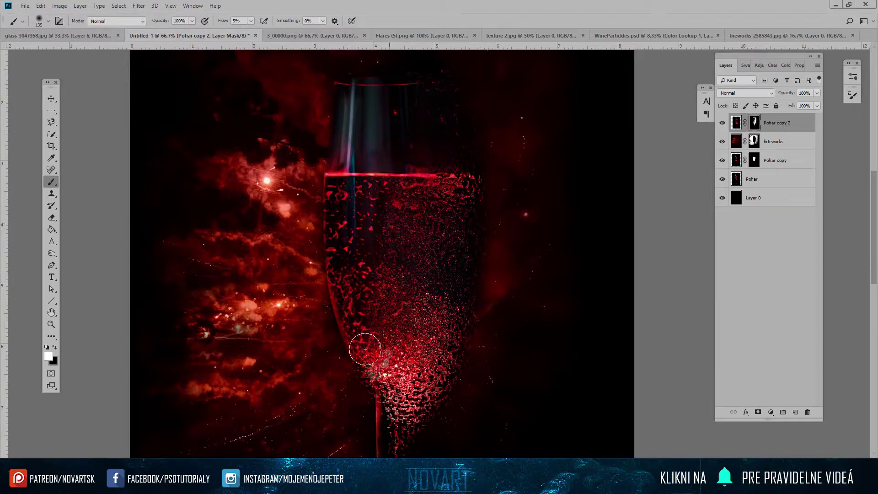
key("x")
left_click_drag(379, 334, 349, 372)
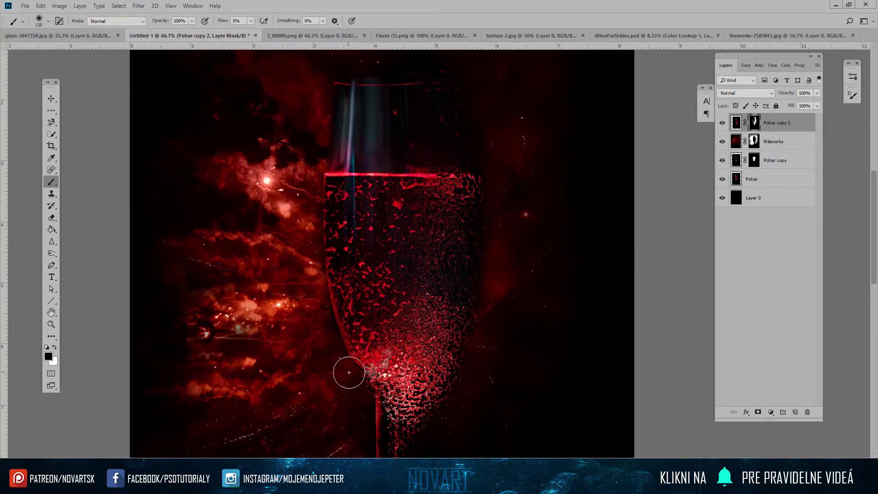
left_click_drag(444, 151, 429, 234)
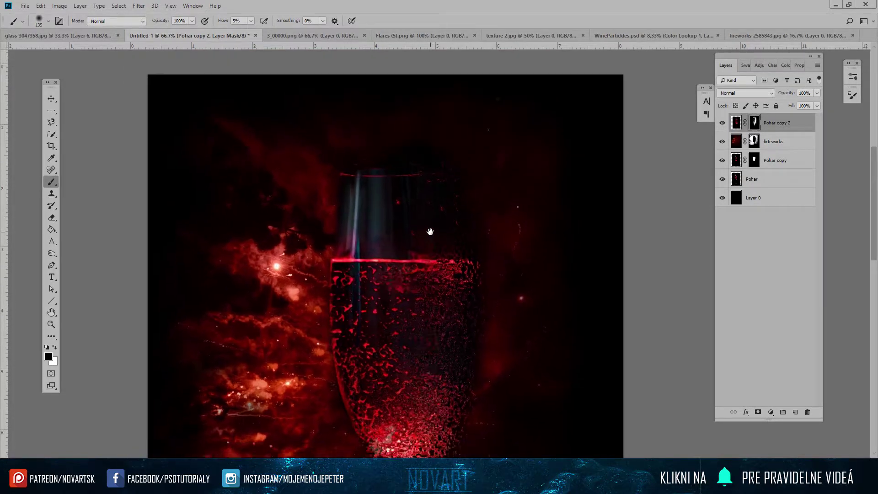
key("ctrl+minus")
key("ctrl+minus")
key("ctrl+minus")
key("ctrl+minus")
key("ctrl+plus")
key("ctrl+plus")
key("v")
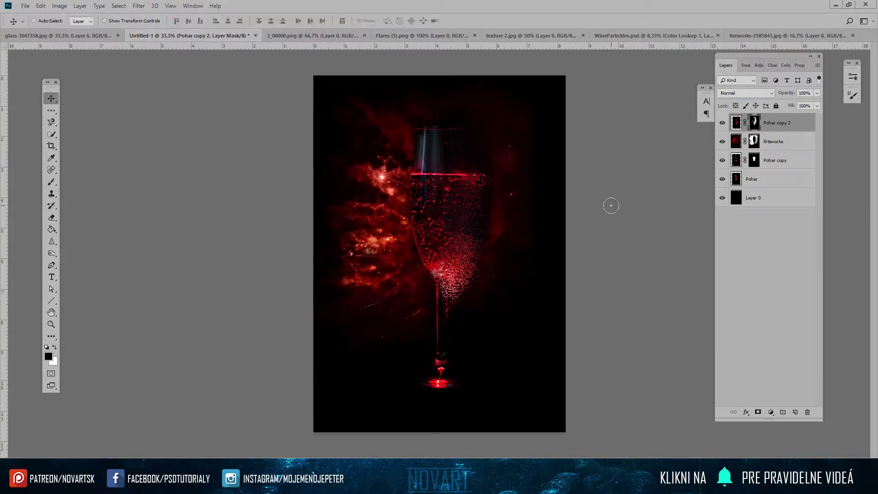
Step: Select the Pohar through Pohar copy 2 layers and scale them together to about 93%
left_click(792, 146)
left_click(777, 160)
left_click(772, 180)
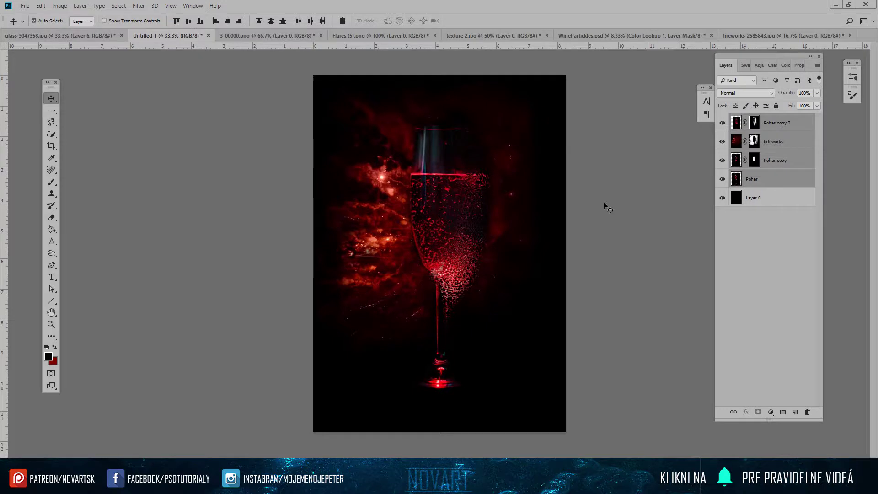
key("ctrl+t")
left_click_drag(558, 433, 539, 405)
left_click_drag(466, 304, 478, 337)
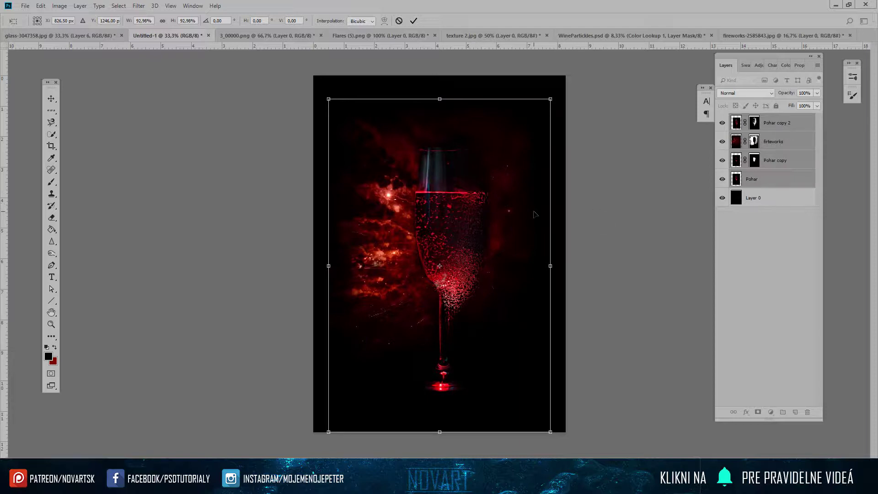
key("Return")
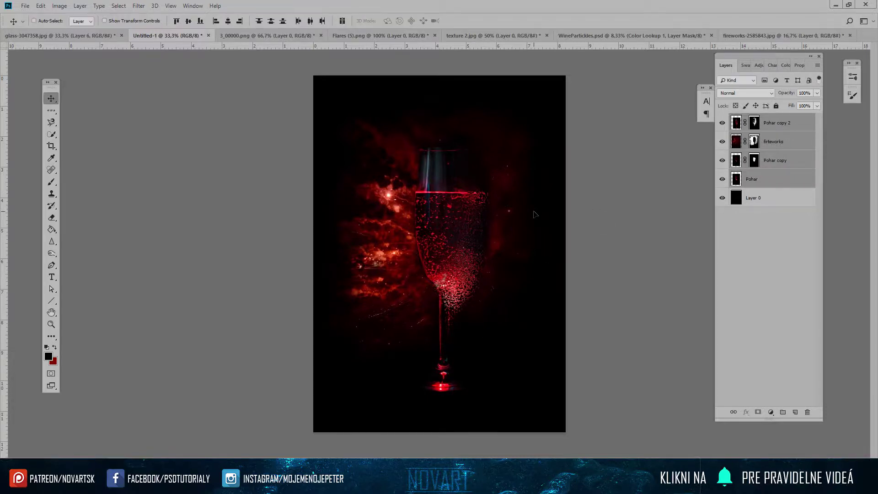
Step: Nudge the scaled glass and fireworks slightly lower and left, comparing layer visibility
left_click_drag(483, 182, 487, 189)
left_click_drag(504, 231, 496, 228)
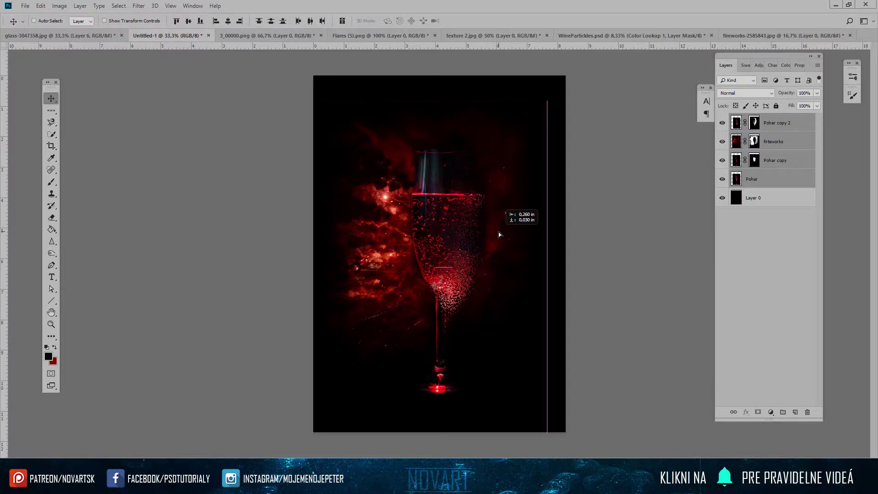
left_click(728, 123)
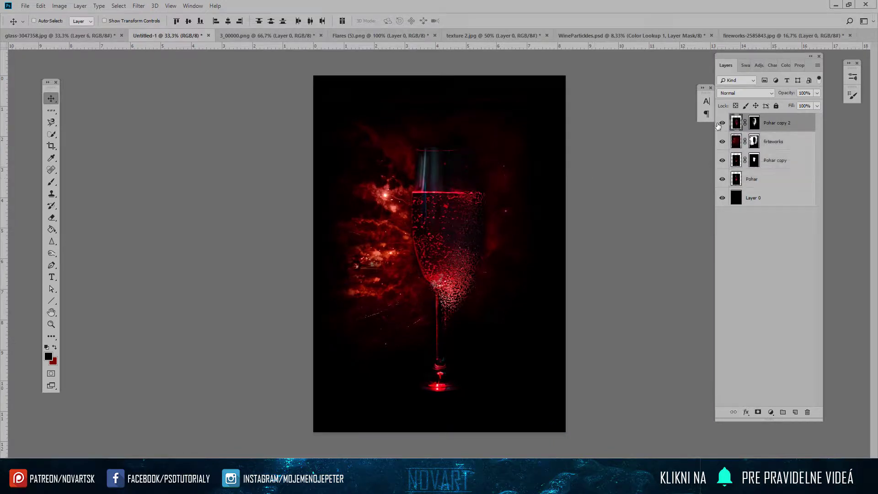
left_click(722, 123)
left_click(722, 123)
left_click(722, 142)
left_click(744, 142)
Step: Paint black on the fireworks mask to remove the faint red streak across the top of the poster
left_click(754, 142)
key("ctrl+plus")
key("ctrl+plus")
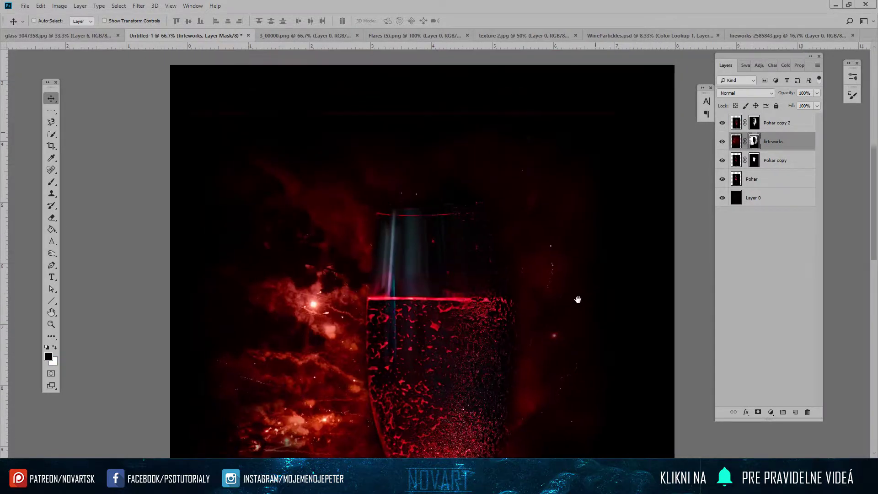
key("b")
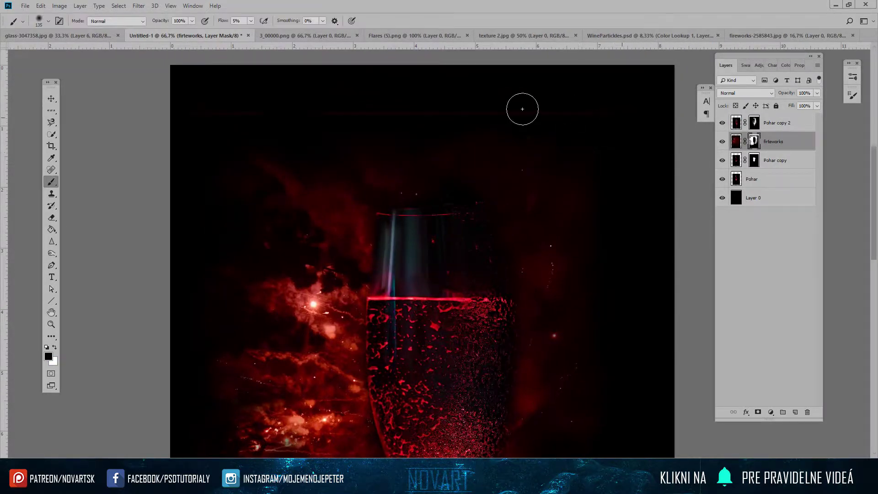
left_click_drag(437, 103, 534, 120)
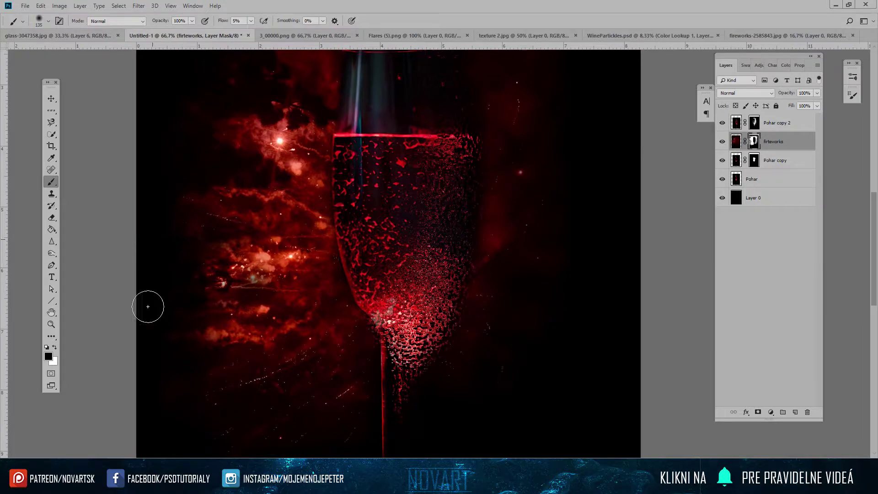
scroll("down", 3)
scroll("right", 3)
scroll("down", 3)
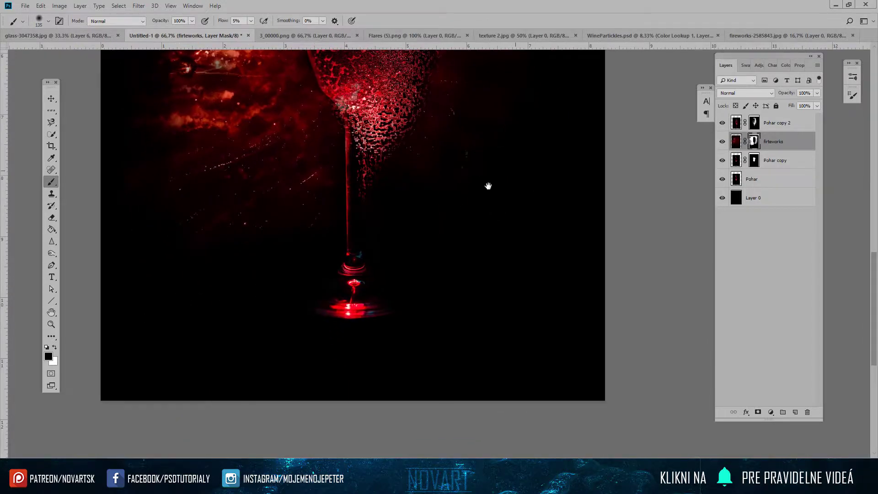
scroll("up", 3)
scroll("right", 3)
scroll("up", 3)
scroll("right", 3)
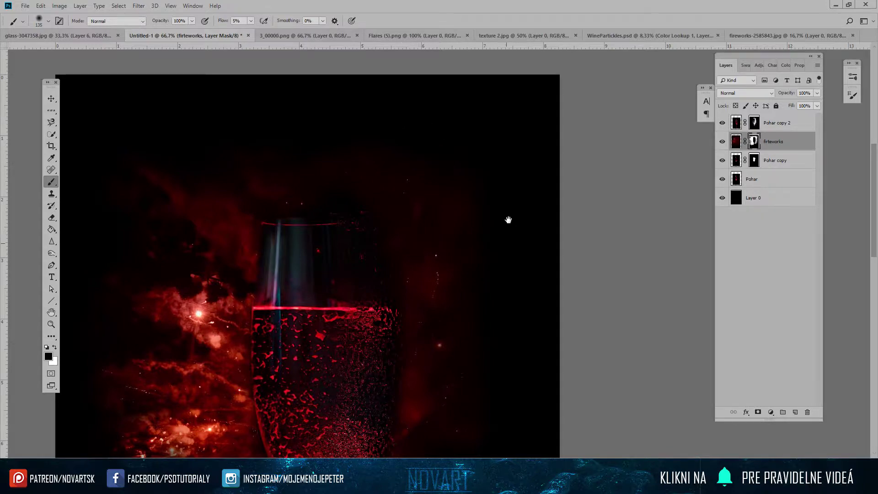
scroll("down", 3)
scroll("down", 3)
scroll("up", 3)
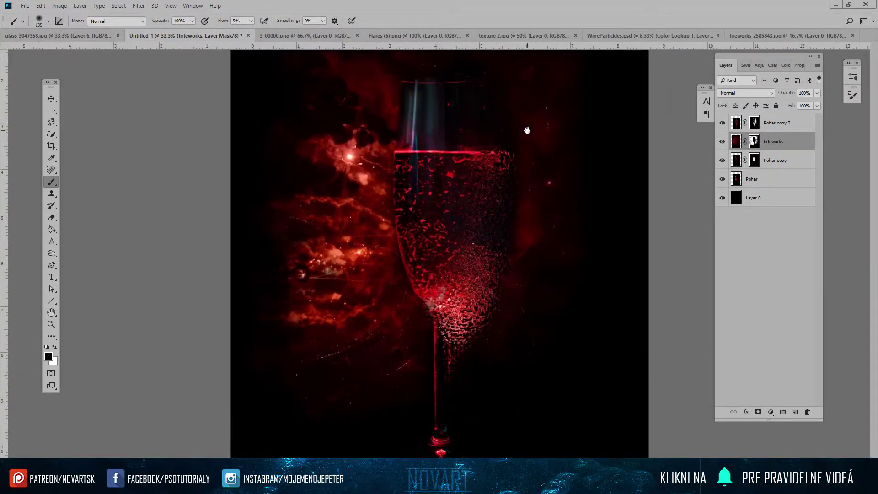
left_click(736, 124)
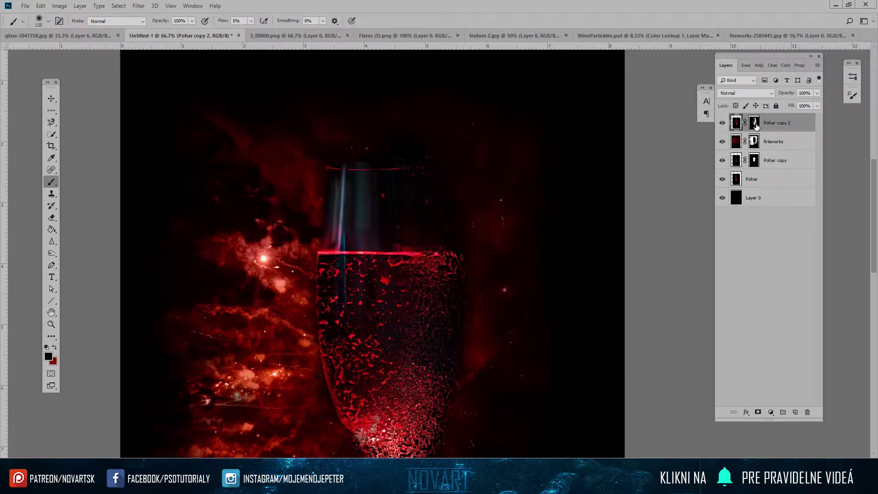
Step: Blend the glass texture along the bowl's left edge on the Pohar copy 2 mask, toggling visibility to compare
left_click(754, 123)
left_click_drag(283, 417, 308, 286)
left_click_drag(338, 253, 336, 231)
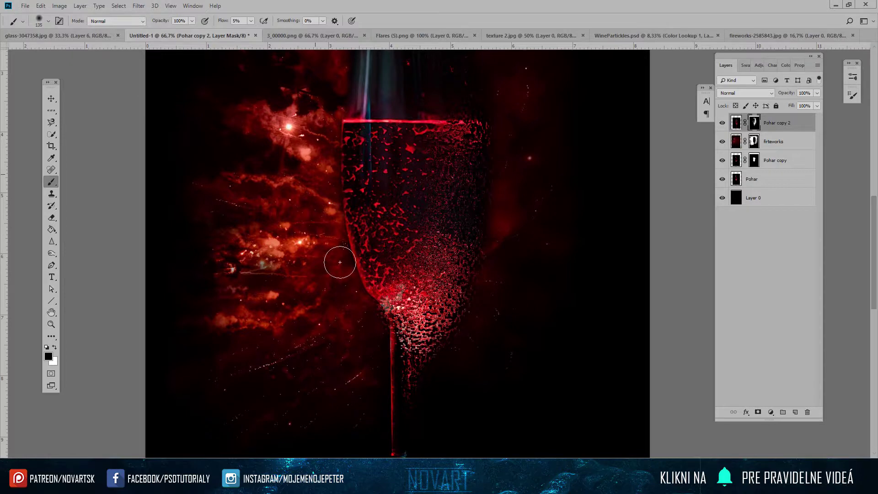
left_click_drag(321, 162, 317, 300)
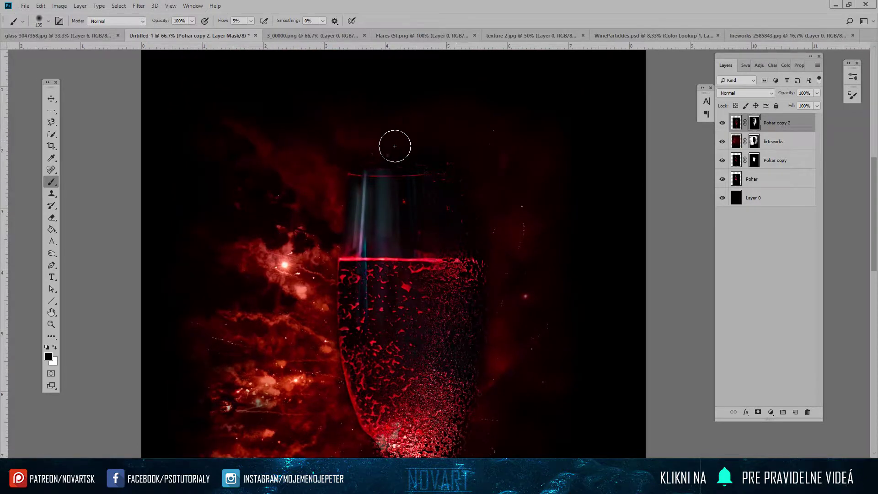
left_click(722, 123)
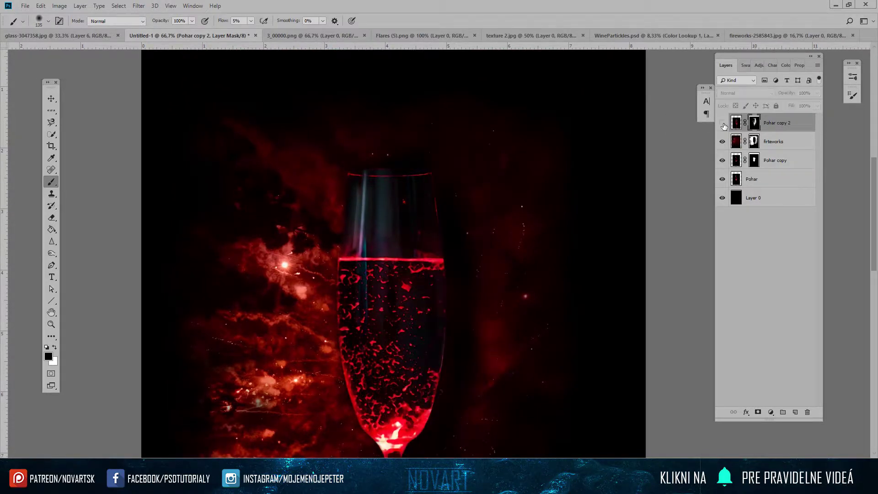
left_click(722, 123)
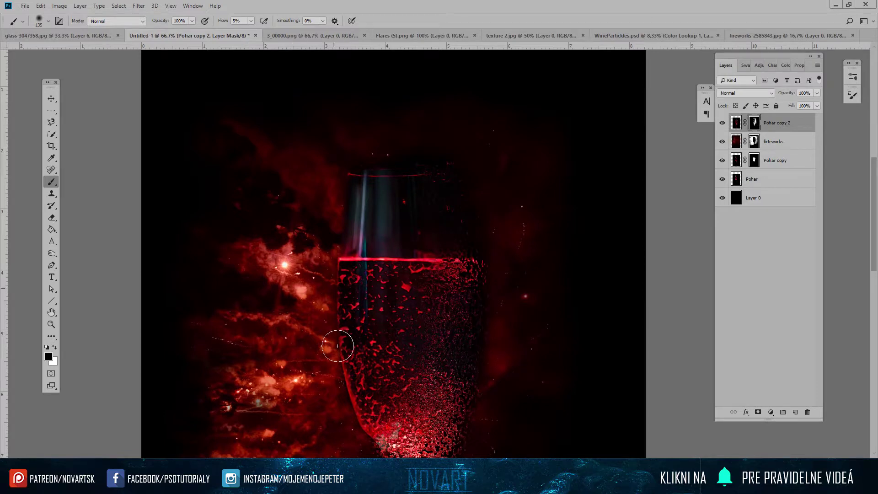
left_click(723, 122)
Step: Zoom out to the whole poster and bring up the adjustment layer menu
left_click_drag(388, 205, 370, 124)
key("ctrl+minus")
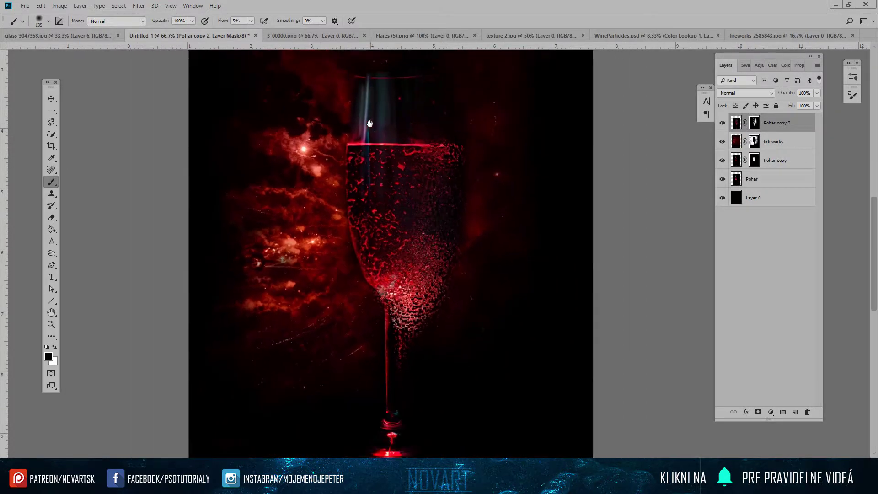
key("ctrl+minus")
key("v")
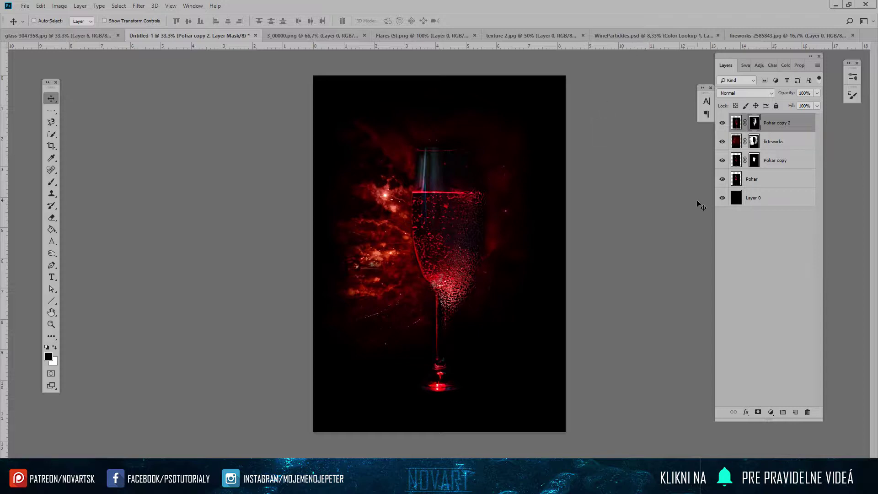
left_click(771, 412)
left_click(772, 414)
left_click(771, 413)
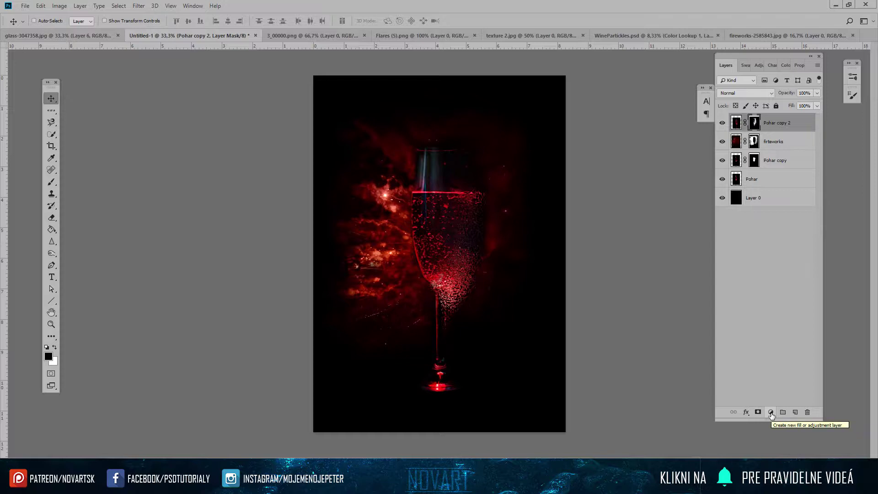
Step: Add a Brightness/Contrast adjustment layer with Brightness 53 and Contrast 45
left_click(25, 5)
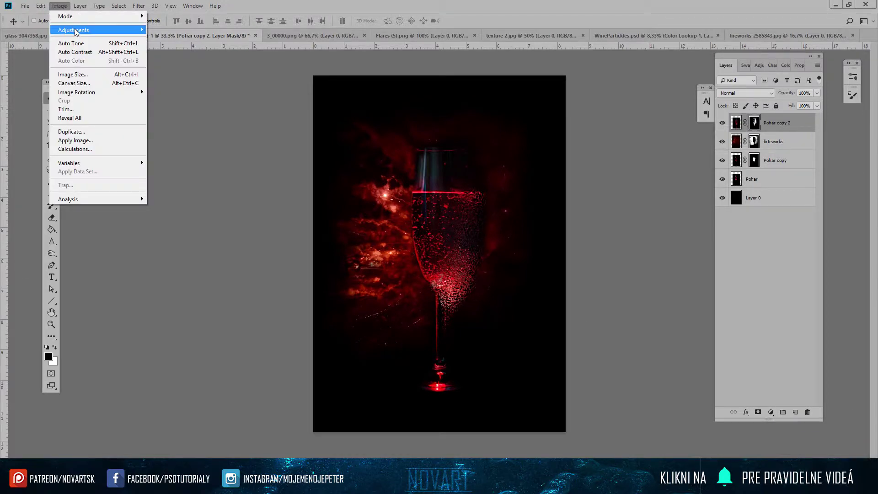
left_click(756, 334)
left_click(770, 412)
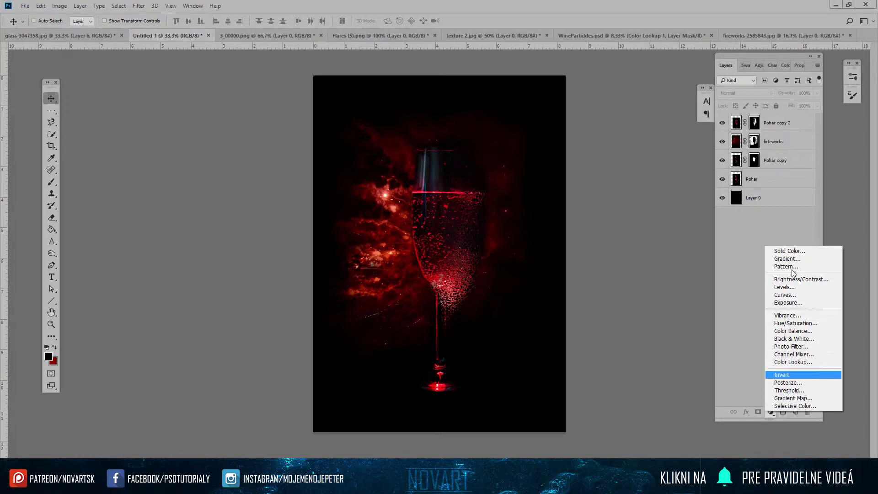
left_click(801, 279)
left_click_drag(765, 133, 769, 118)
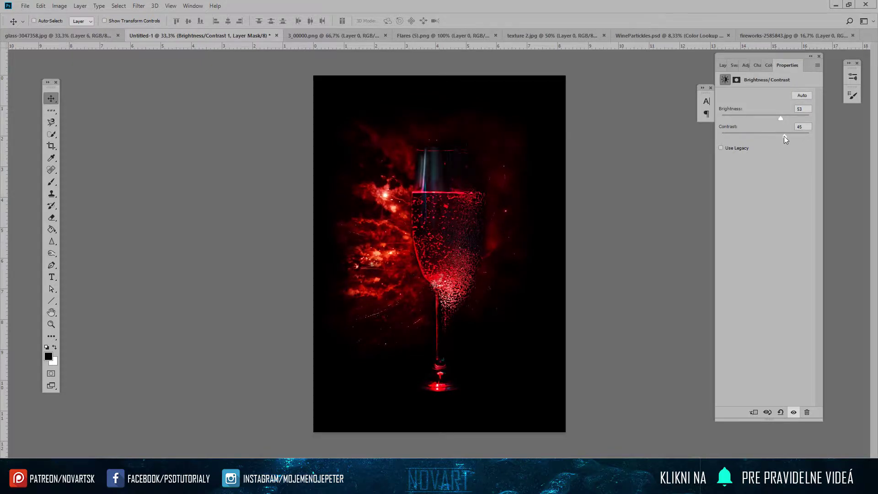
left_click(723, 65)
left_click(723, 142)
left_click(723, 143)
key("ctrl+plus")
key("ctrl+plus")
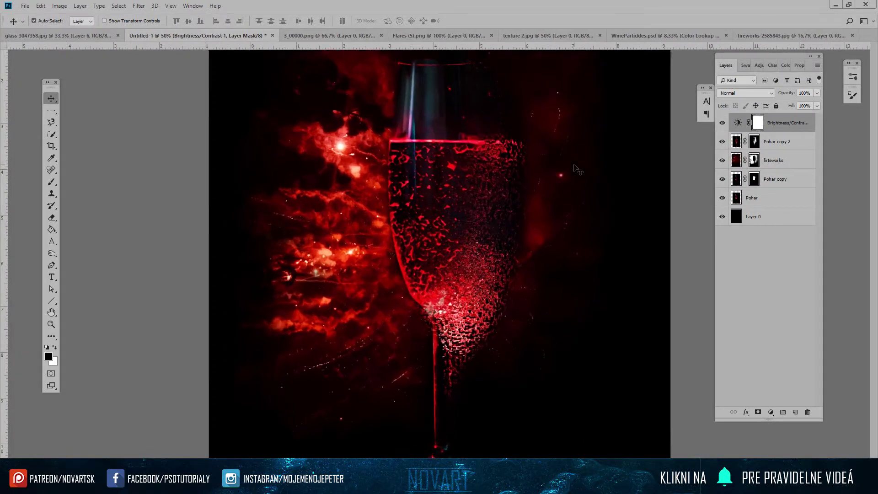
Step: Paint black and white with a soft 5% flow brush to blend texture on the glass's right side
left_click(723, 142)
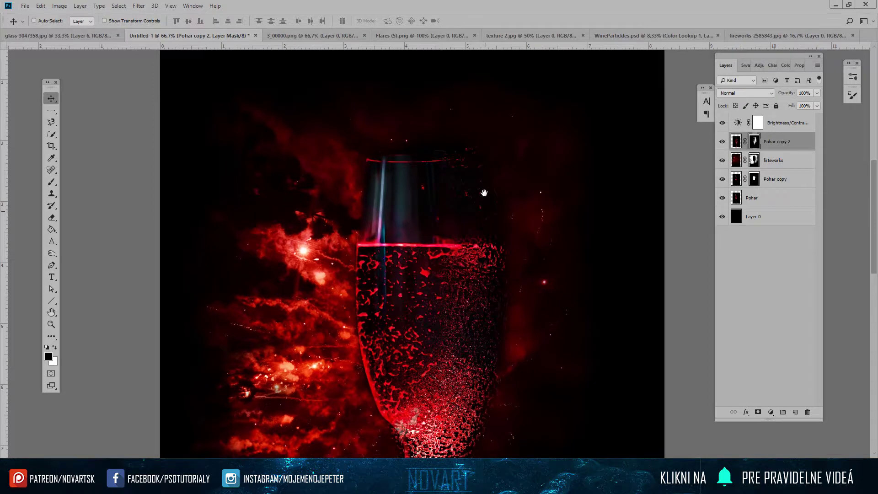
left_click_drag(574, 212, 572, 191)
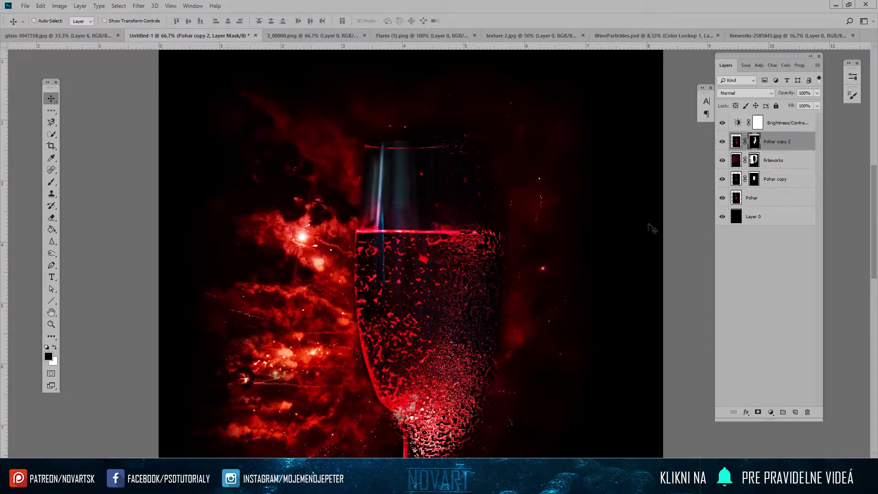
key("b")
left_click_drag(579, 245, 570, 175)
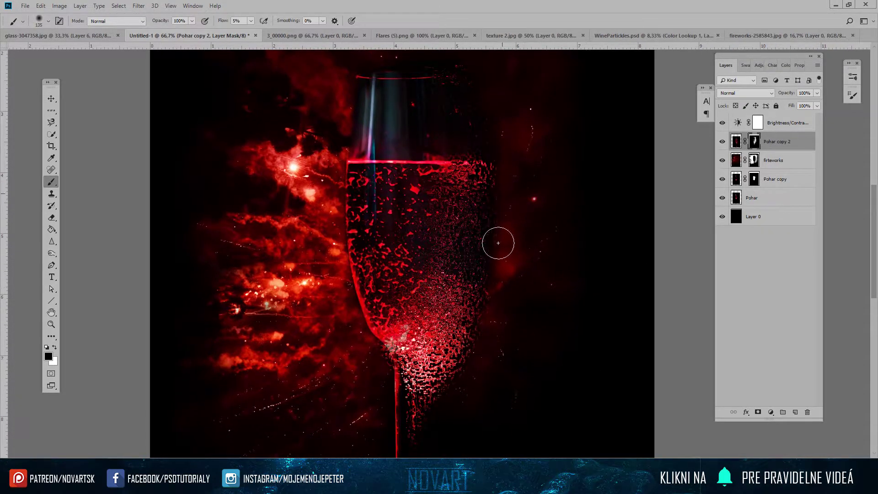
left_click_drag(501, 202, 482, 255)
key("x")
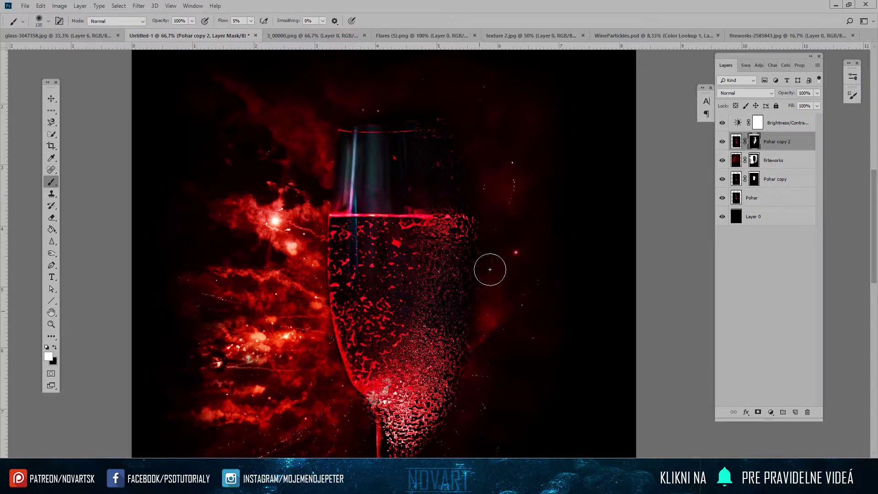
key("x")
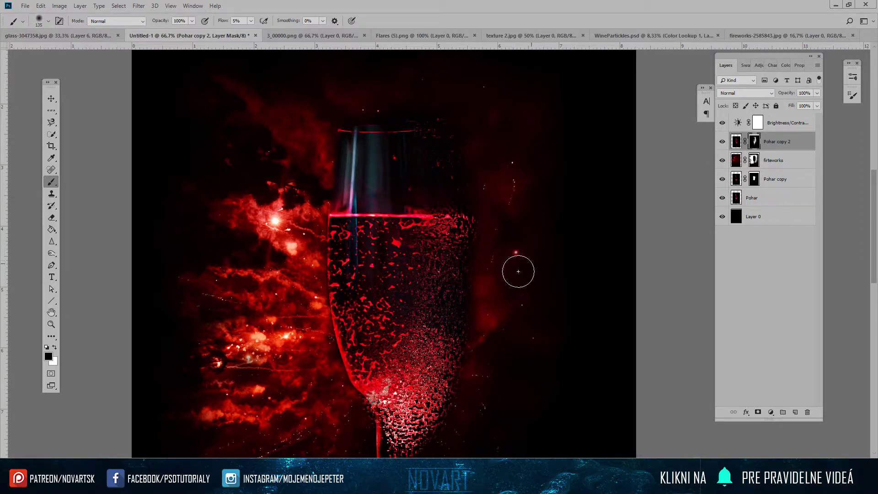
Step: Toggle the Pohar copy 2, fireworks and Pohar copy layers to check the glass, then zoom out
left_click(722, 141)
left_click_drag(391, 228, 402, 150)
left_click(722, 160)
left_click(723, 179)
left_click(722, 197)
key("ctrl+minus")
key("v")
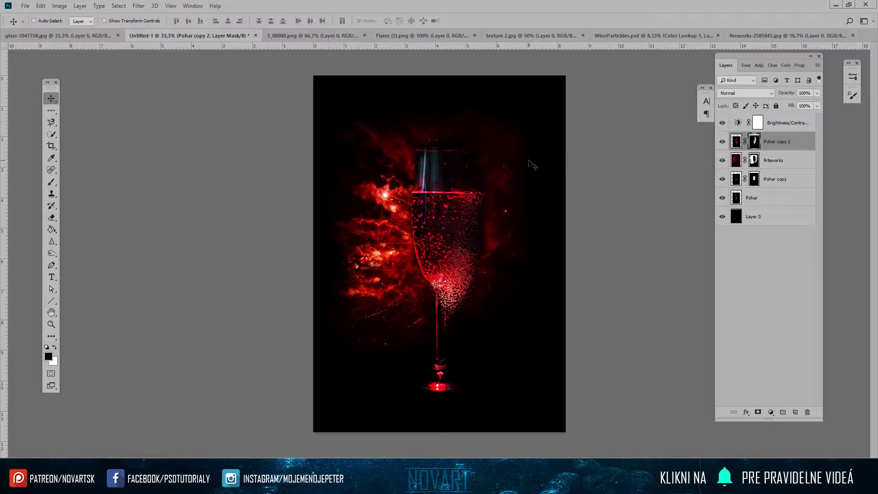
Step: Bring Flares (5).png into the poster and rotate it 90° into a vertical streak over the glass
left_click(411, 37)
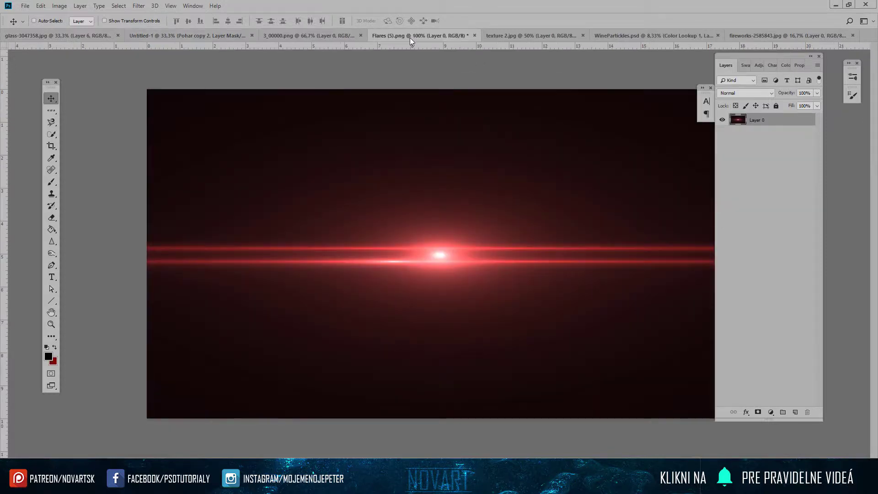
left_click_drag(450, 196, 380, 215)
key("ctrl+t")
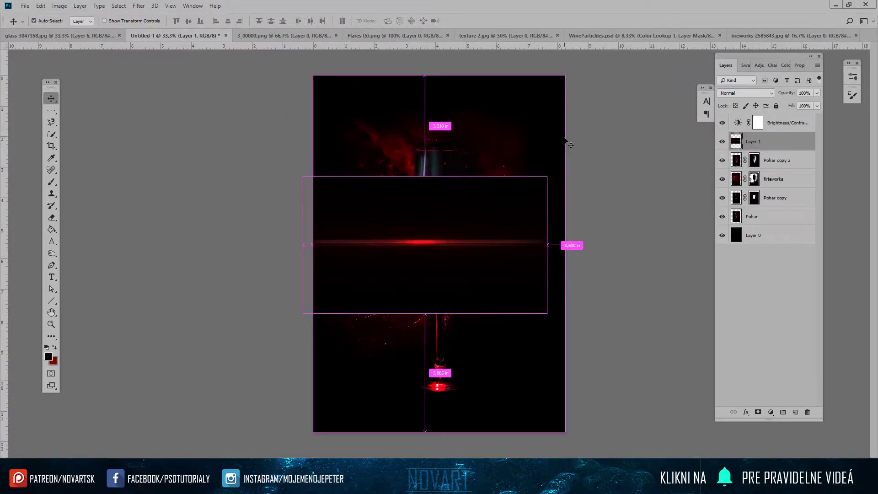
left_click_drag(567, 142, 321, 123)
key("Return")
left_click_drag(427, 164, 442, 206)
Step: Blend the flare in Screen mode and align the streak with the glass stem
left_click(746, 92)
left_click(734, 108)
key("Down")
key("Down")
key("Down")
key("Down")
key("Down")
key("Down")
key("Down")
key("Down")
key("Up")
left_click_drag(436, 226, 492, 176)
key("ctrl+plus")
left_click_drag(471, 211, 476, 211)
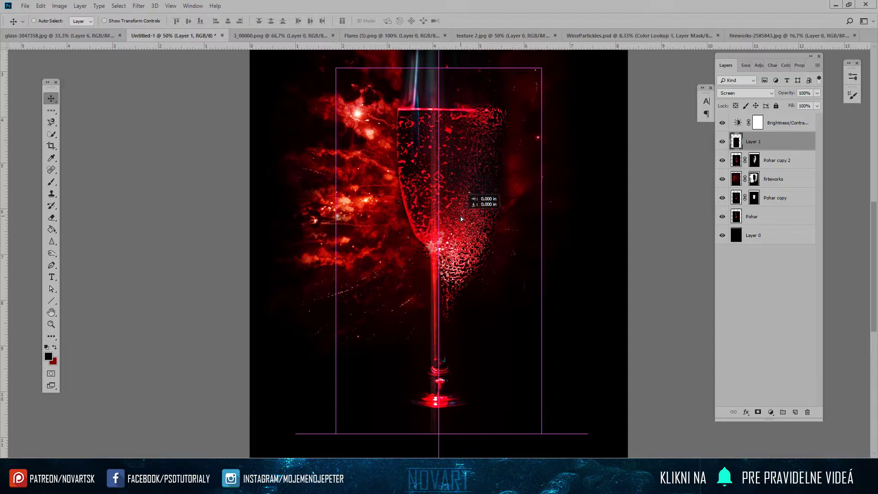
key("shift+Left")
key("shift+Left")
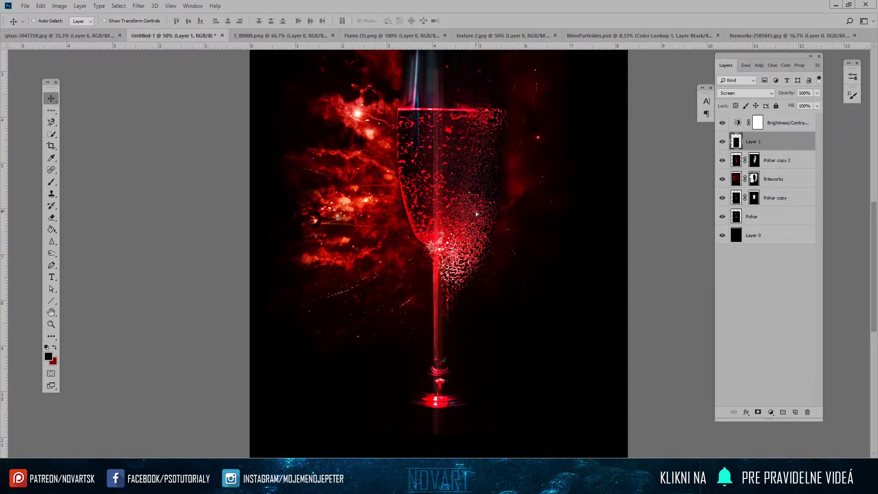
left_click_drag(475, 211, 473, 212)
key("ctrl+minus")
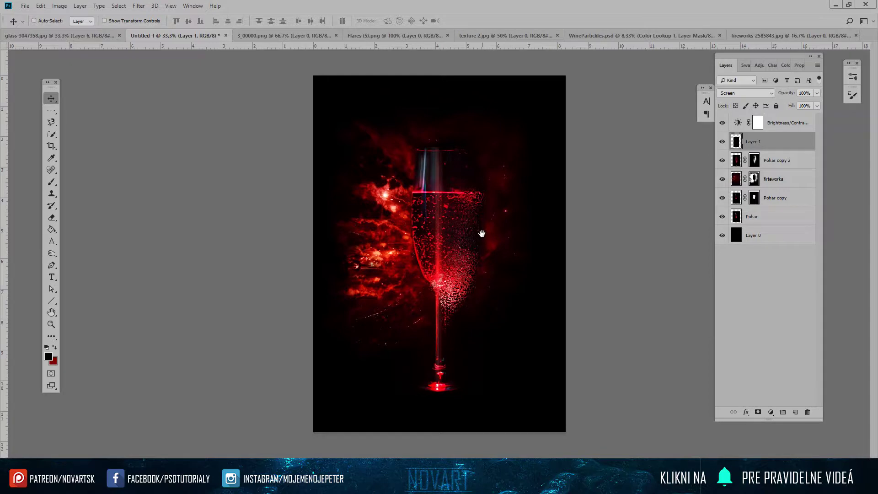
Step: Lower the flare layer's fill to 82% and compare the poster with and without it
left_click_drag(795, 107, 784, 109)
type("82")
key("Return")
double_click(721, 141)
left_click(721, 141)
left_click(768, 127)
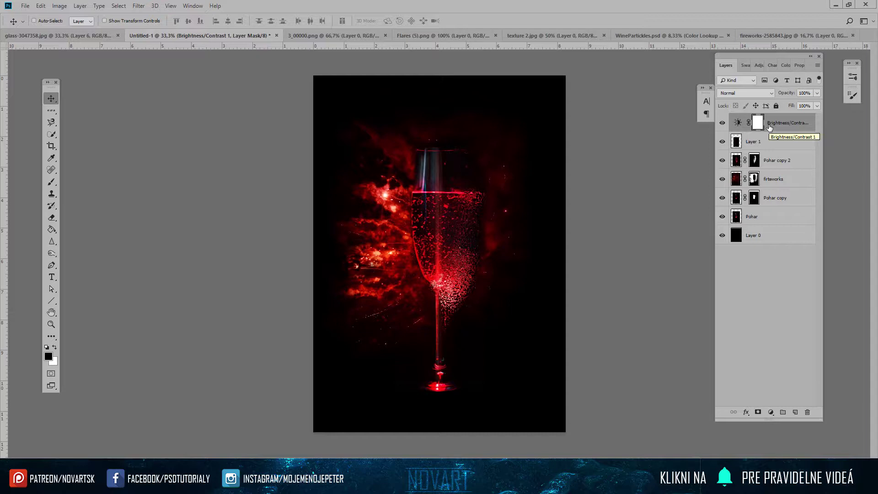
Step: Add a new text layer near the top of the poster and colour it white
key("t")
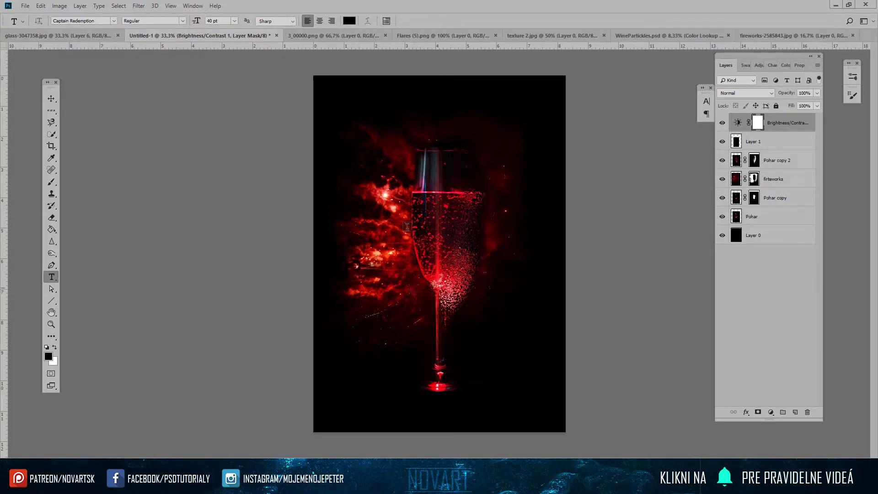
left_click(376, 99)
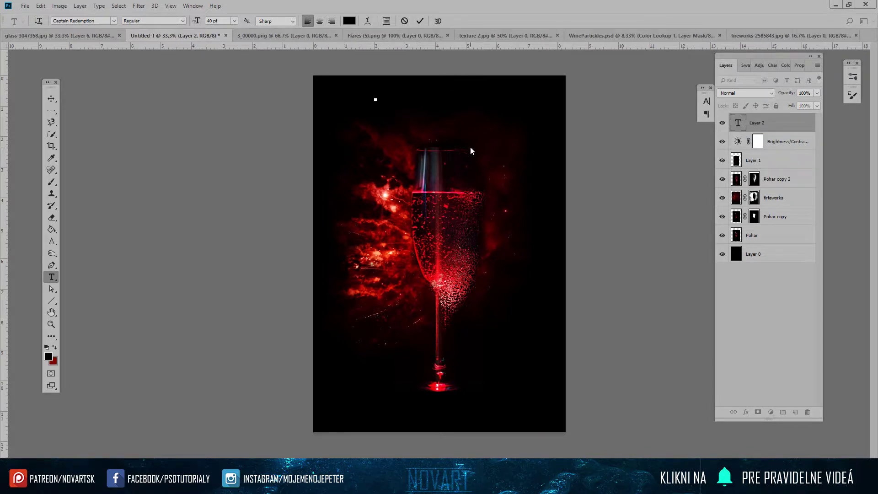
type("2018")
key("ctrl+a")
left_click(350, 21)
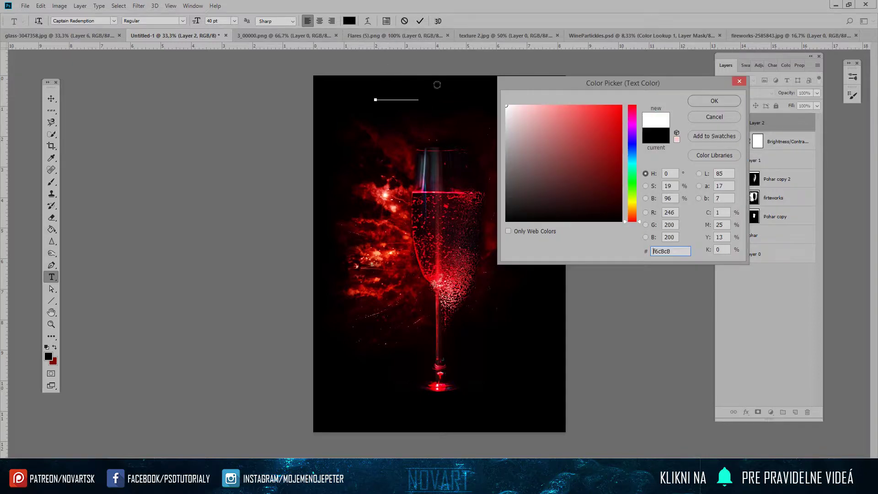
left_click_drag(567, 119, 506, 104)
left_click(714, 101)
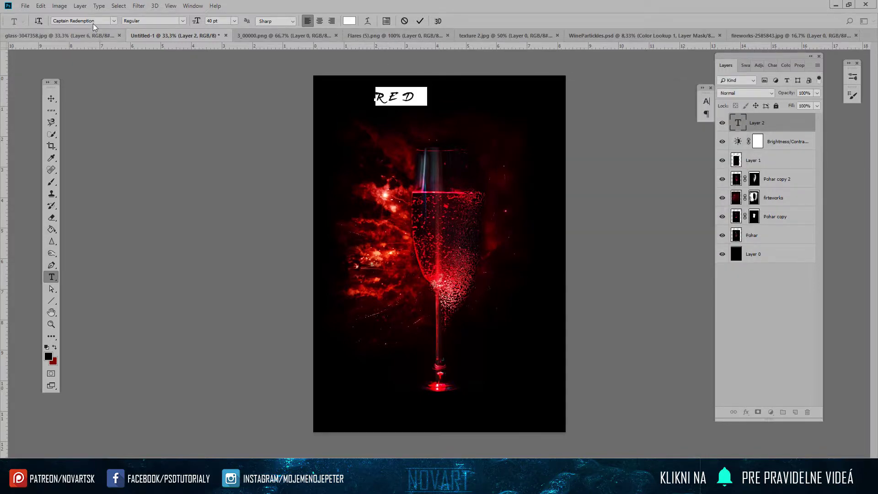
Step: Preview fonts for the RED text and move it to the bottom-left of the poster
left_click(113, 20)
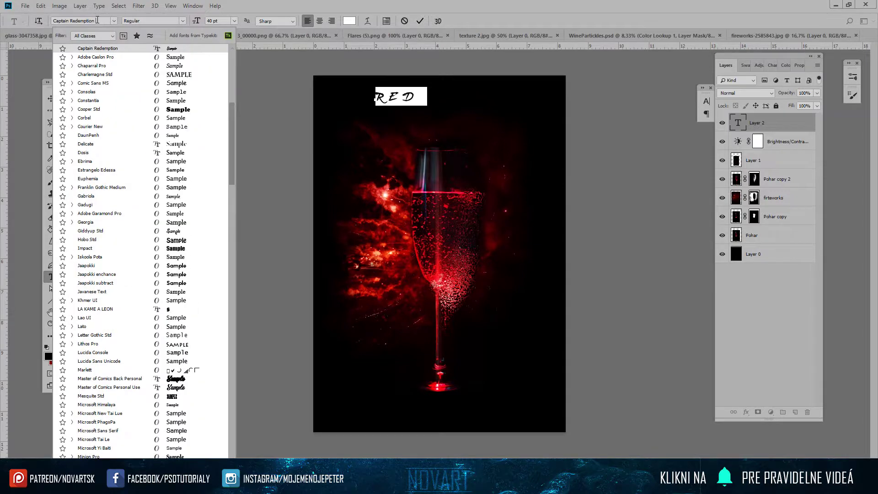
left_click(56, 20)
key("Down")
key("Down")
key("Down")
key("Down")
key("Down")
key("Down")
key("Down")
key("Down")
key("Down")
key("Down")
key("Down")
key("Down")
key("Down")
key("Down")
key("Down")
key("Down")
key("Down")
key("Down")
key("Down")
key("Down")
key("Down")
key("Down")
key("Down")
key("Down")
key("Down")
key("Down")
key("Down")
key("Down")
key("Down")
key("Down")
key("Down")
key("Down")
key("Down")
key("Down")
key("Down")
key("Down")
key("Down")
key("Down")
key("Down")
key("Down")
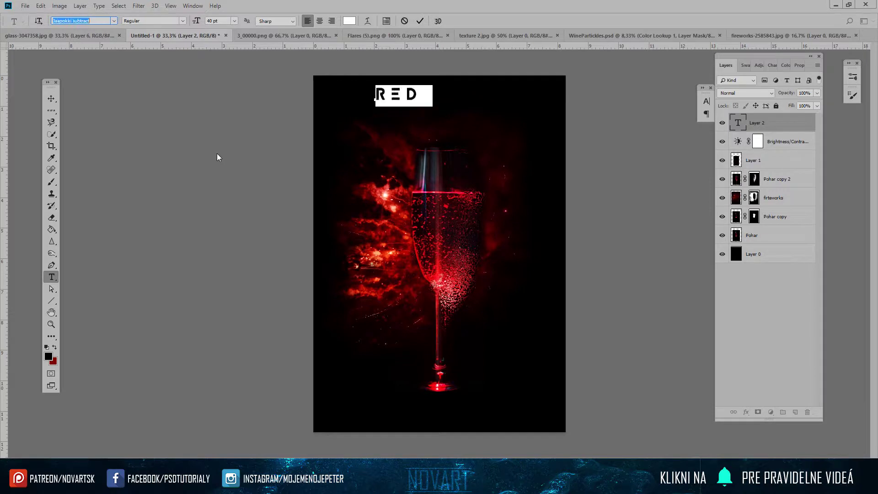
key("ctrl+Return")
left_click_drag(310, 90, 286, 405)
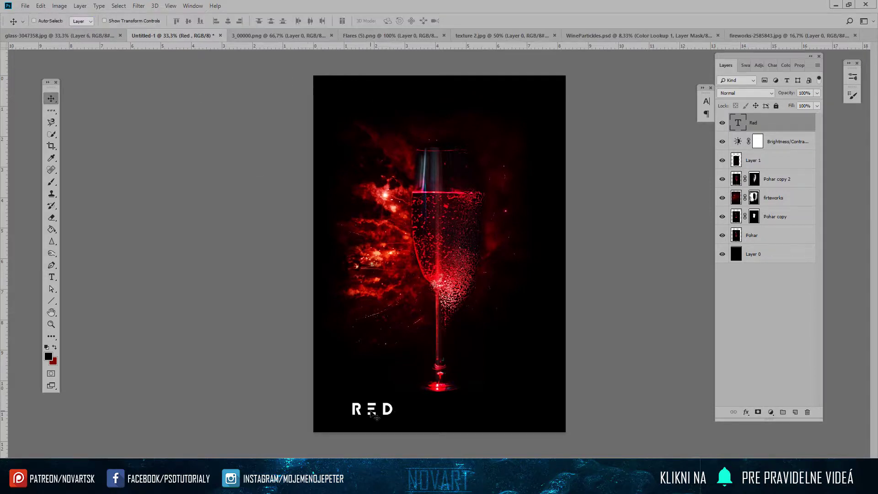
key("Return")
Step: Restyle the RED text in the thin Slim Joe font
left_click(114, 22)
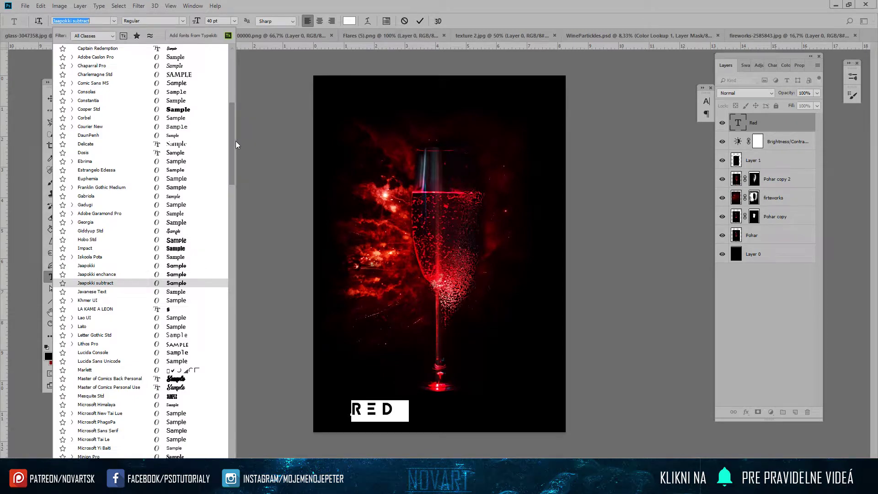
left_click_drag(232, 145, 235, 43)
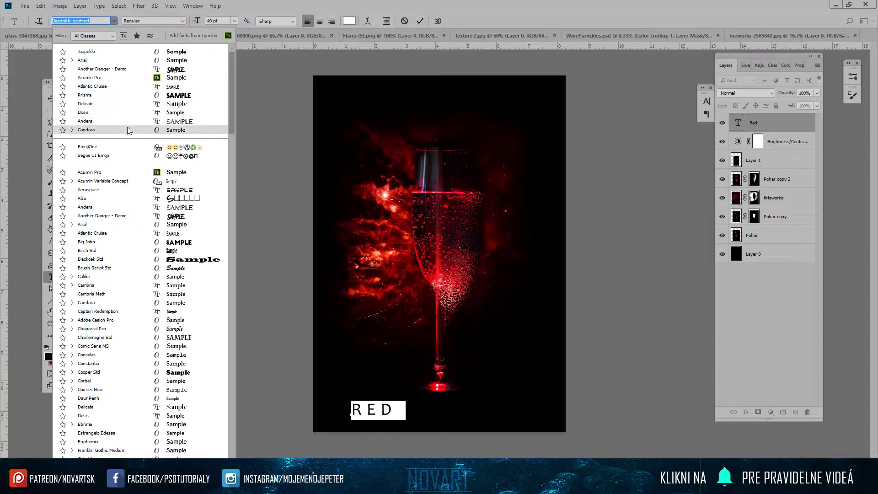
key("Return")
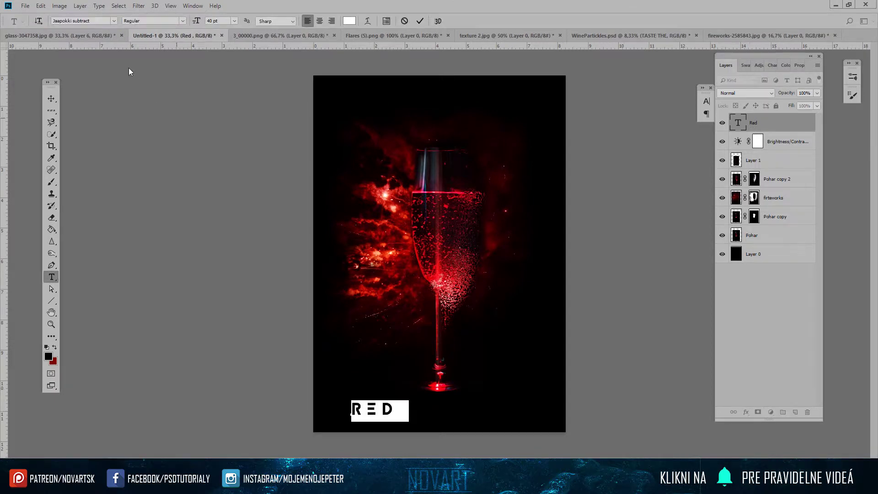
left_click(113, 21)
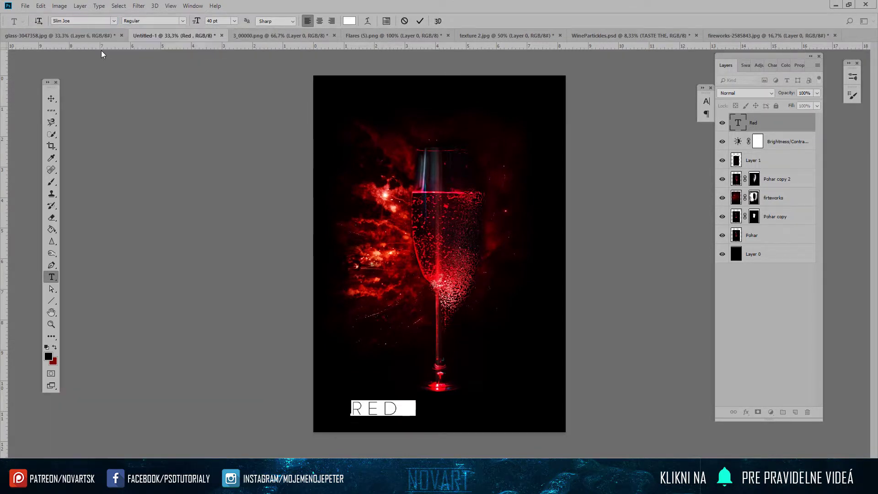
left_click(50, 99)
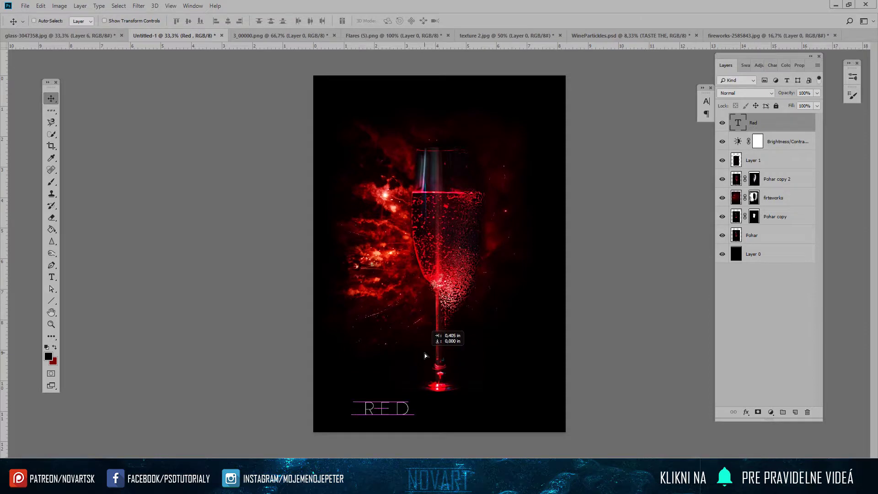
Step: Try adding WINE after RED, undo it, and duplicate RED offset to the right
key("t")
left_click(422, 407)
type("WINE")
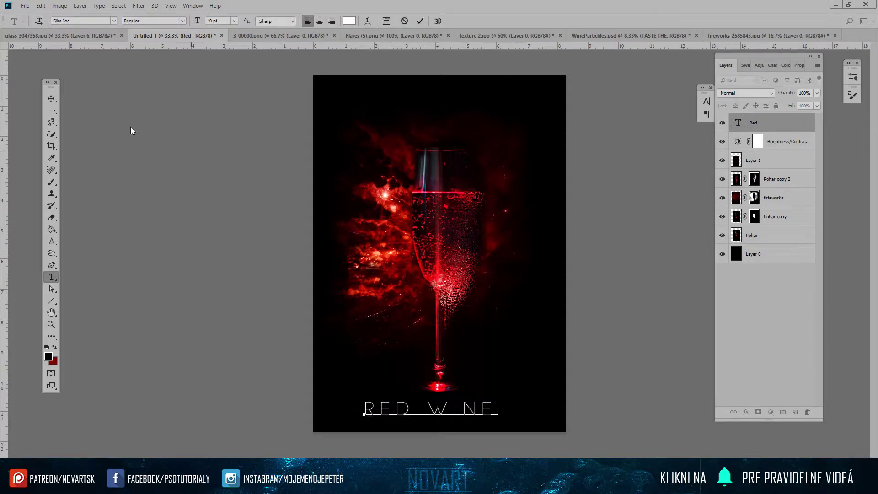
left_click(51, 100)
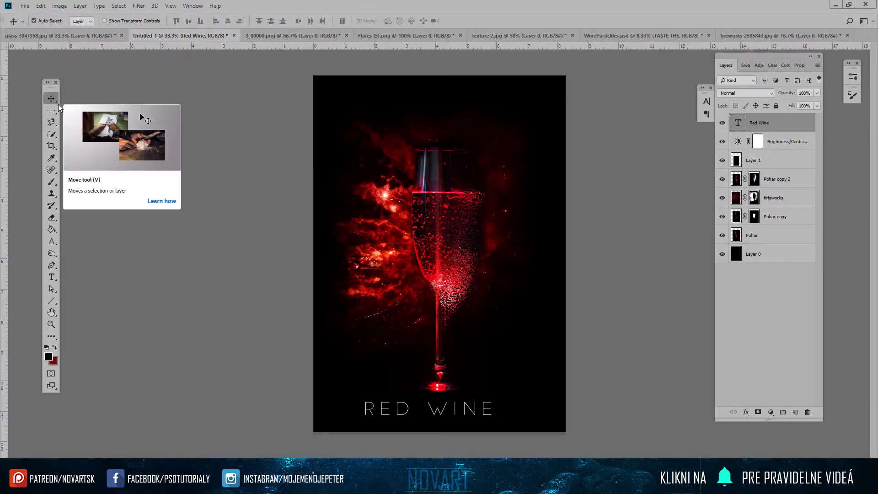
key("ctrl+z")
left_click_drag(424, 435, 473, 442)
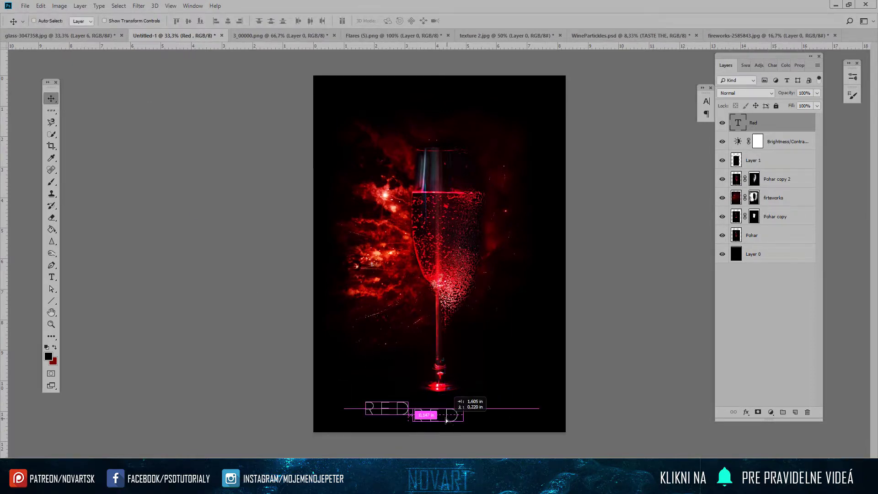
Step: Change the copied text to WINE and colour it a brightened red from #8b0000
double_click(439, 414)
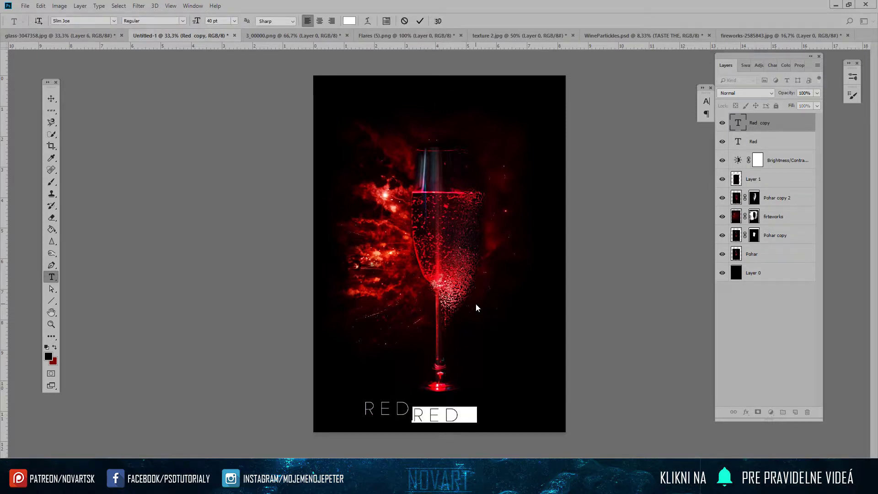
type("WINE")
key("ctrl+a")
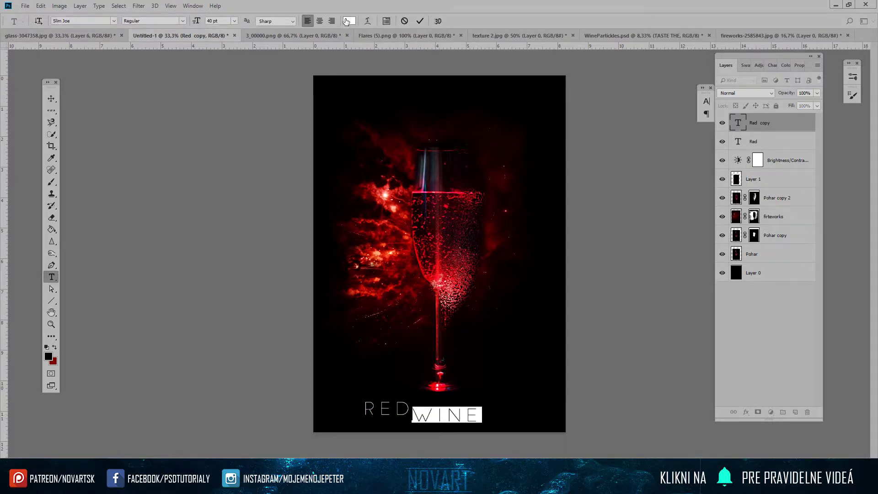
left_click(349, 20)
left_click(457, 271)
double_click(670, 251)
type("8b0000")
left_click_drag(607, 164, 622, 128)
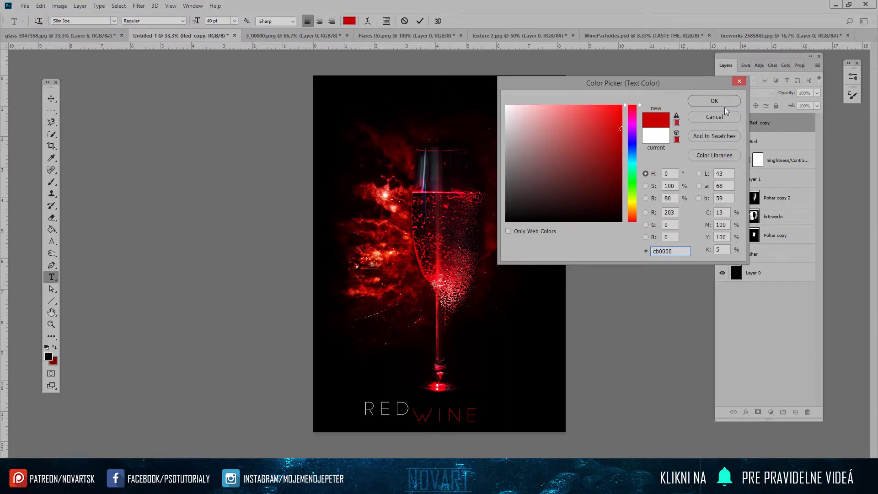
left_click(696, 101)
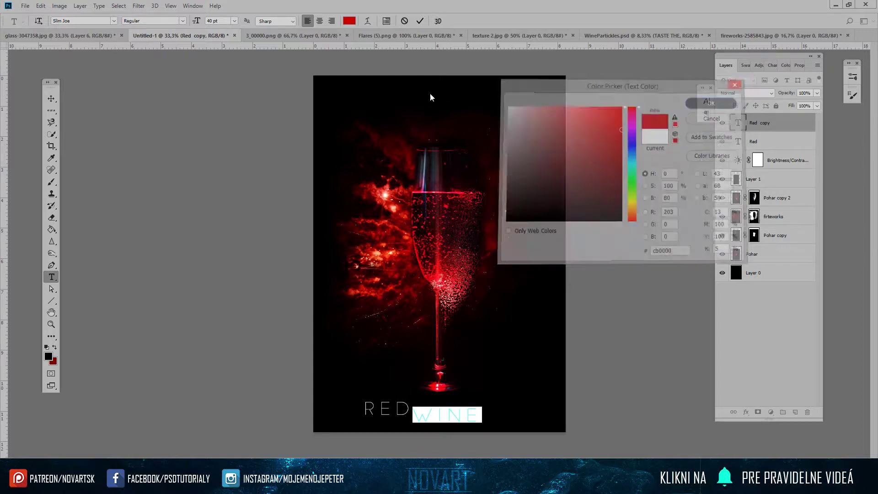
left_click(51, 99)
Step: Place WINE beside RED and shrink RED from 40 pt to 30 pt
left_click_drag(389, 275, 411, 267)
key("alt+bracketleft")
left_click_drag(462, 259, 414, 409)
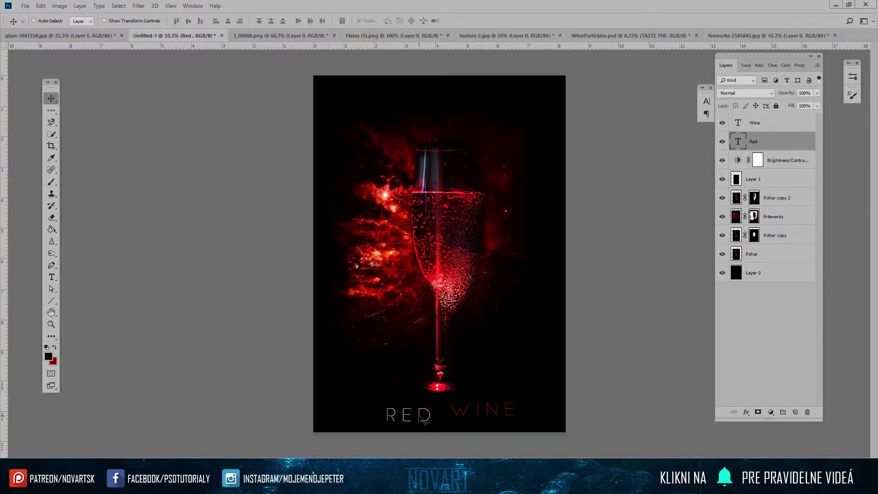
double_click(412, 412)
key("ctrl+a")
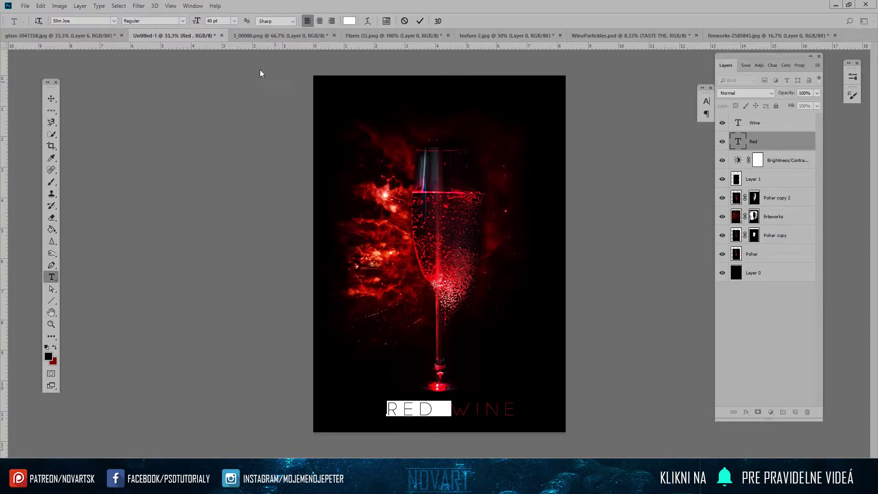
left_click_drag(197, 21, 194, 22)
key("ctrl+Return")
key("v")
left_click_drag(434, 320, 448, 319)
Step: Select both RED and WINE layers and centre the title at the poster's bottom
key("t")
left_click(489, 403)
key("Escape")
left_click(478, 407)
double_click(483, 404)
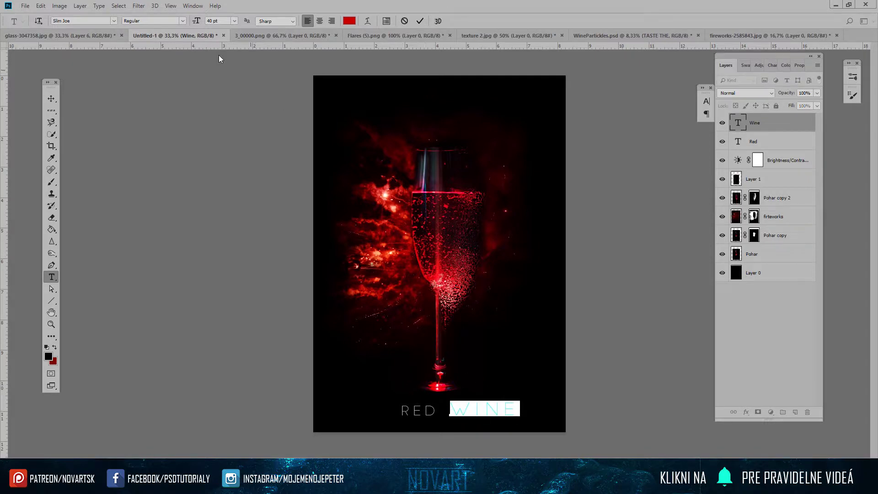
key("ctrl+Return")
key("v")
left_click(753, 141)
left_click_drag(525, 226, 540, 224)
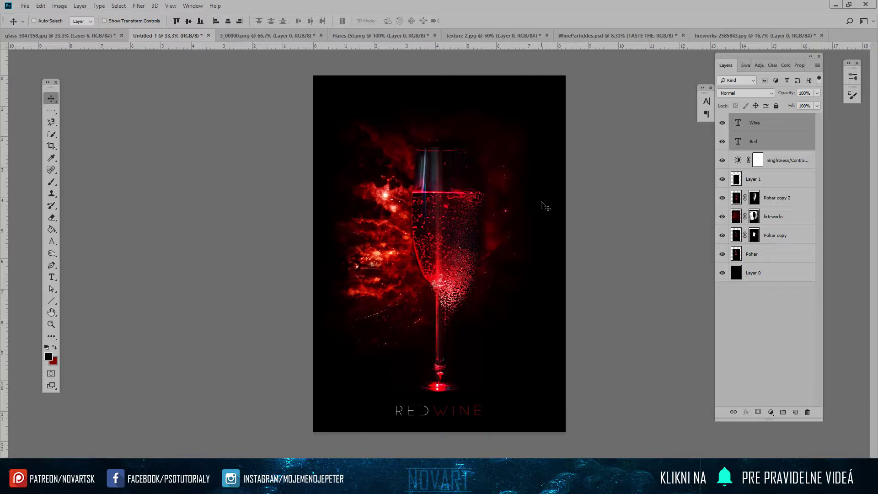
left_click(775, 127)
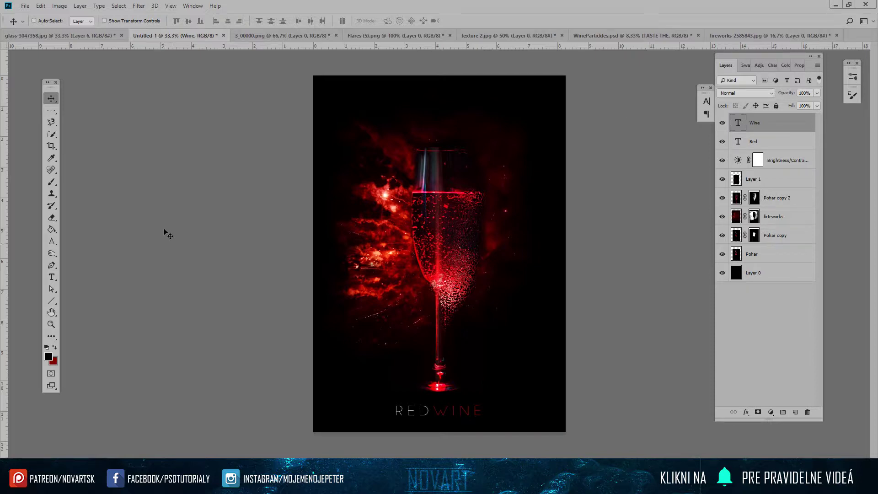
Step: Pick the Gradient Tool with the Violet, Orange gradient preset
right_click(51, 229)
left_click(70, 229)
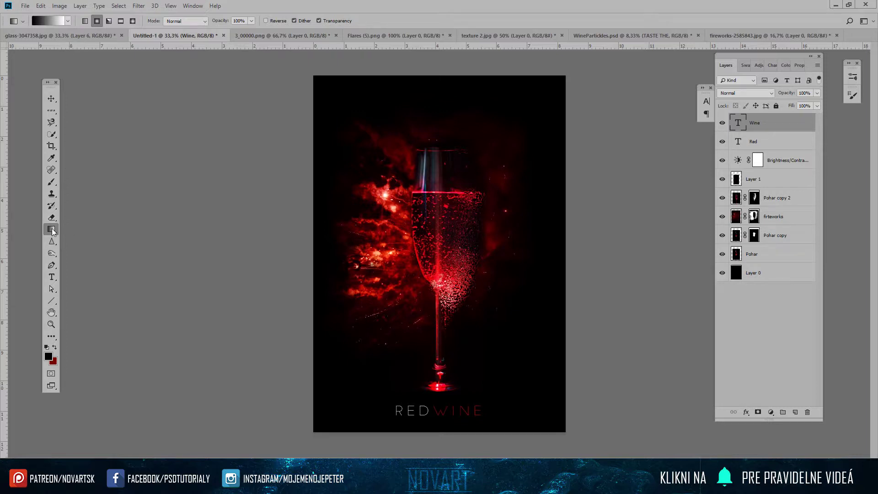
right_click(52, 230)
left_click(52, 232)
left_click(50, 20)
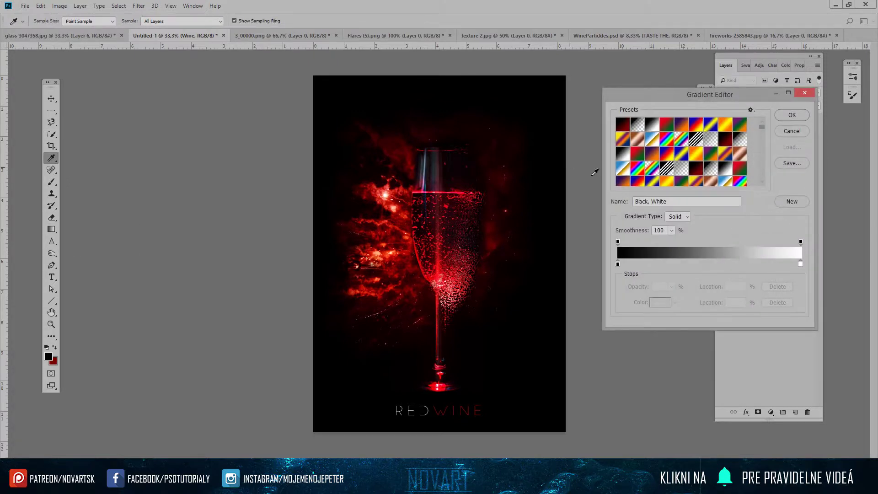
left_click(654, 155)
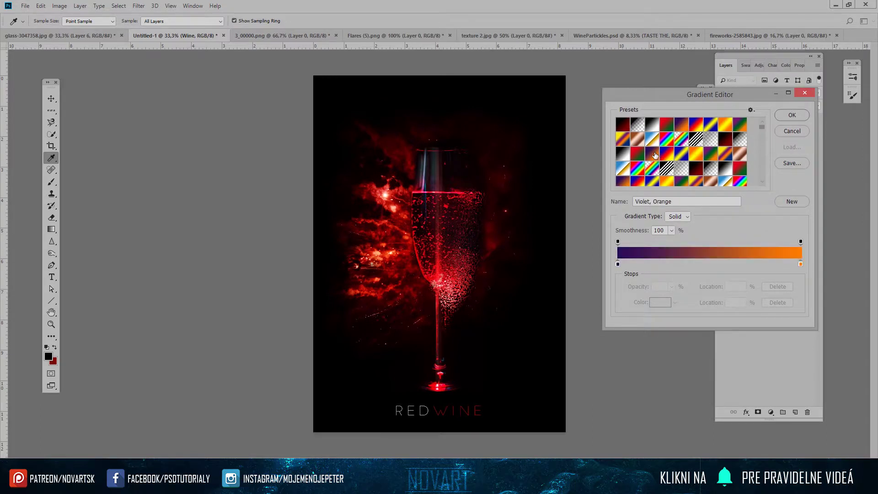
left_click(792, 115)
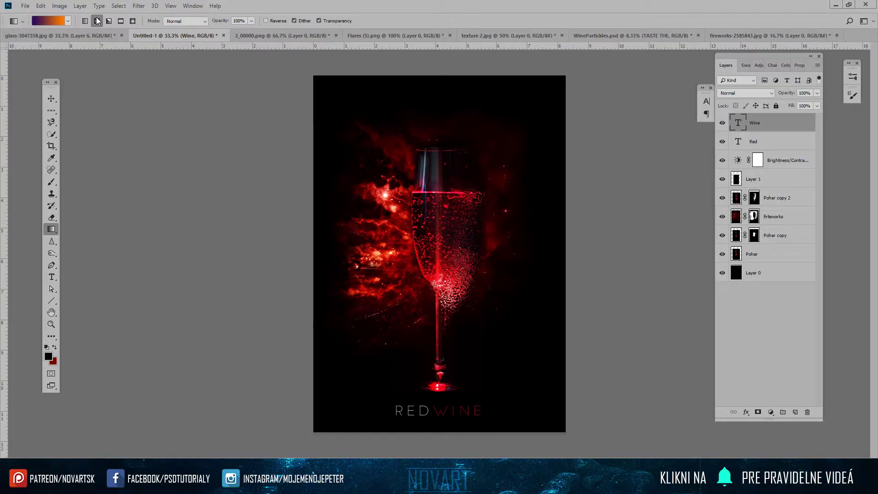
left_click(97, 21)
left_click(326, 115)
left_click(443, 186)
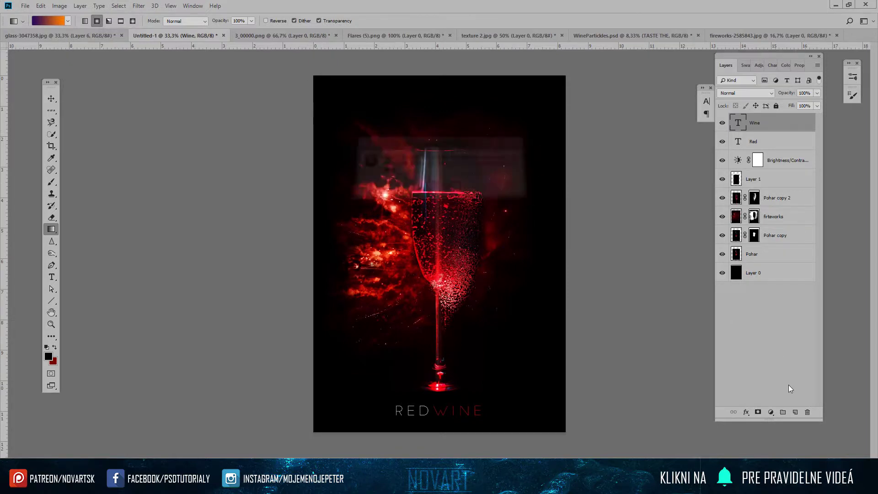
Step: Add a new layer and draw the gradient diagonally, orange top-left to violet bottom-right
left_click(796, 412)
left_click_drag(290, 109, 649, 435)
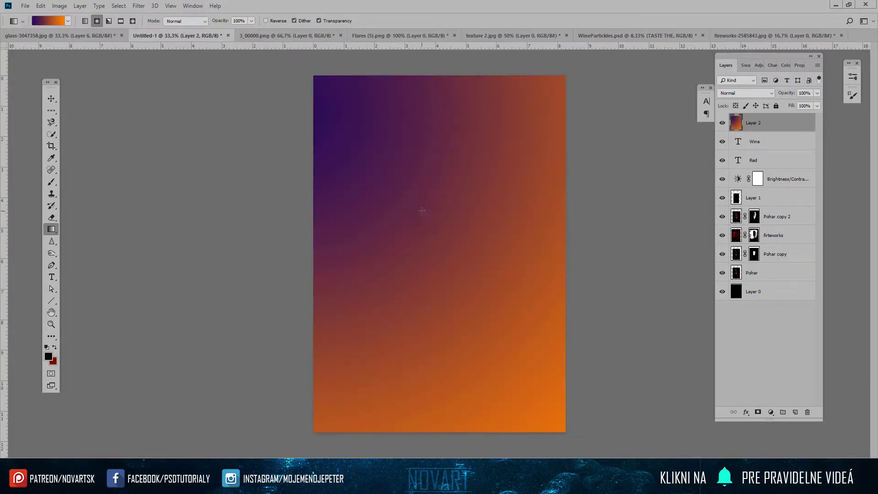
left_click_drag(335, 110, 320, 87)
left_click_drag(560, 423, 285, 49)
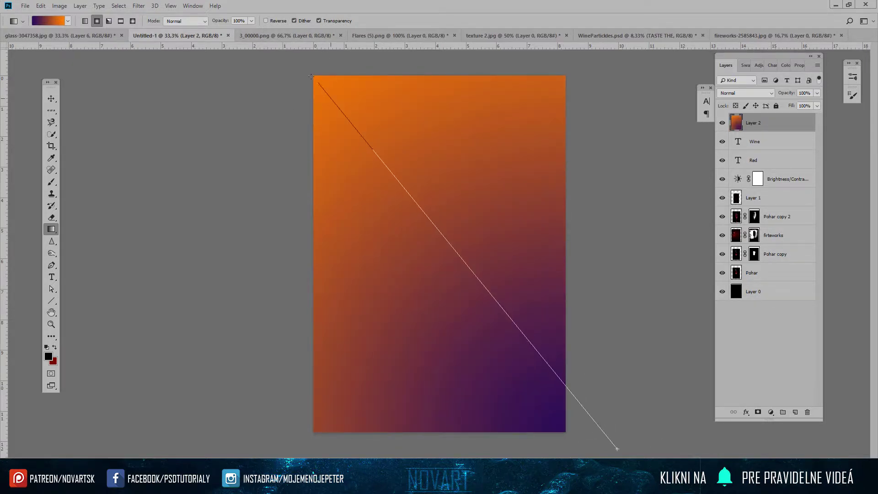
left_click_drag(615, 446, 294, 64)
Step: Set the gradient layer to 24% fill with Linear Dodge (Add) blending, then add an empty layer
left_click(804, 106)
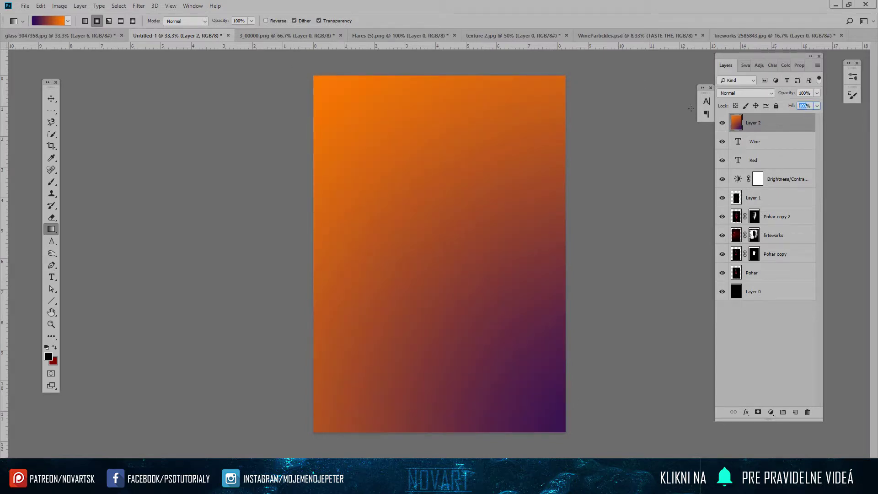
type("30")
key("Return")
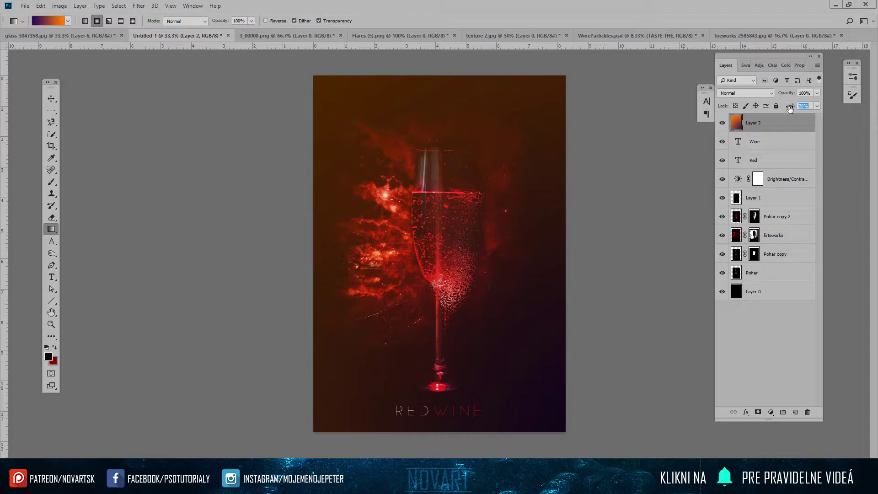
left_click_drag(791, 109, 787, 109)
left_click(761, 94)
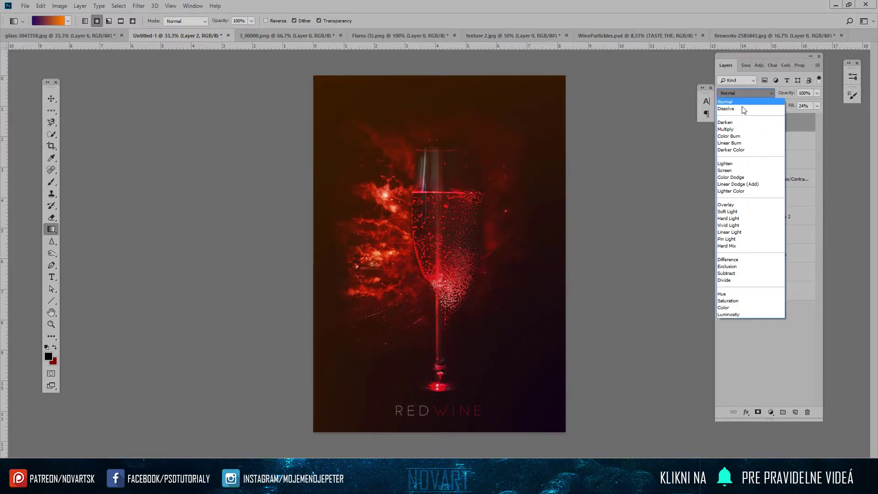
key("Down")
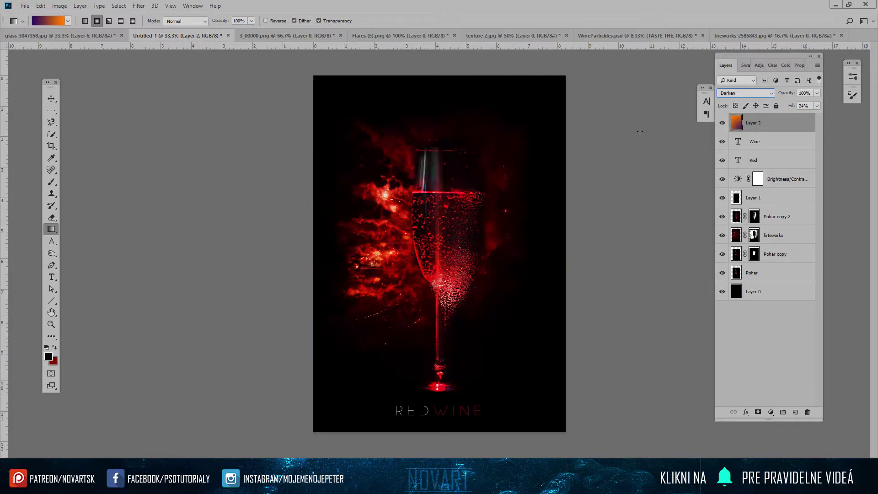
key("Down")
key("Down")
key("Down")
key("Down")
key("Down")
key("Down")
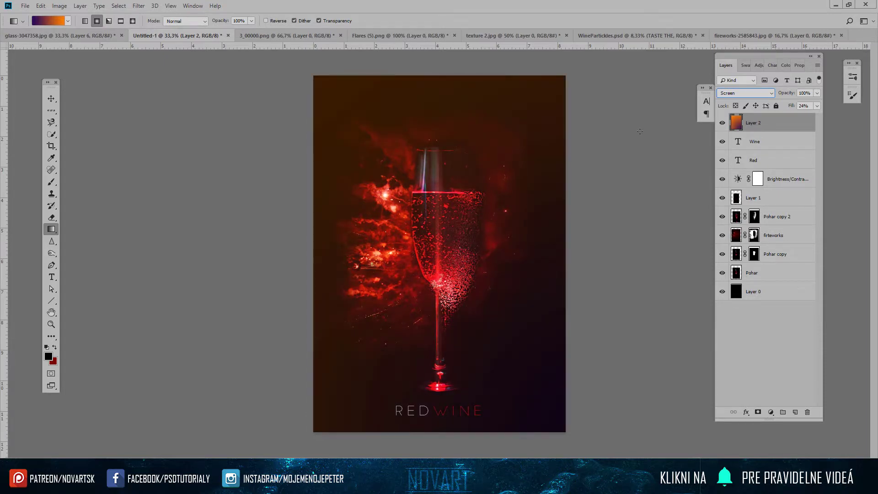
key("Down")
key("Down")
key("Return")
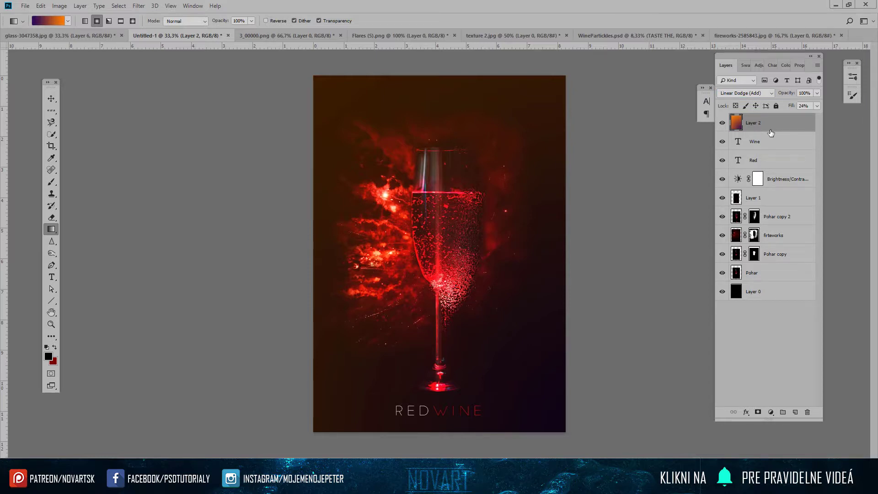
left_click(796, 412)
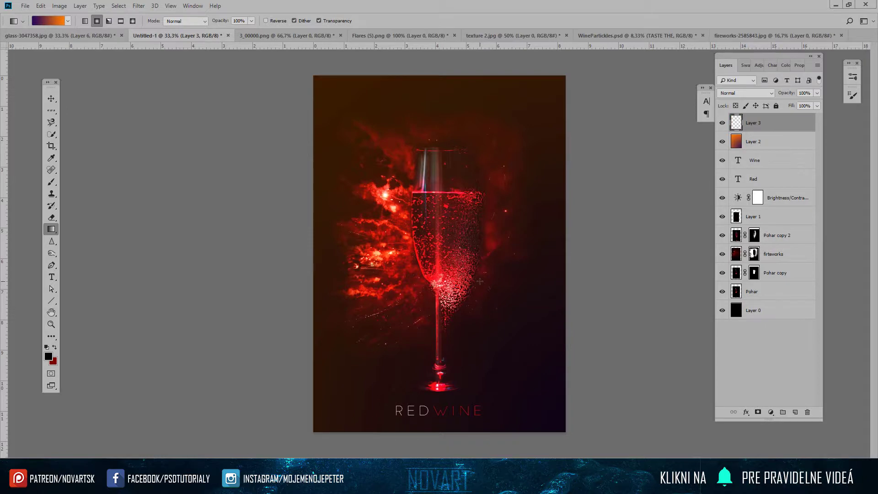
Step: Fill Layer 3 with a purple-to-cyan gradient, cyan at top-left
left_click(44, 22)
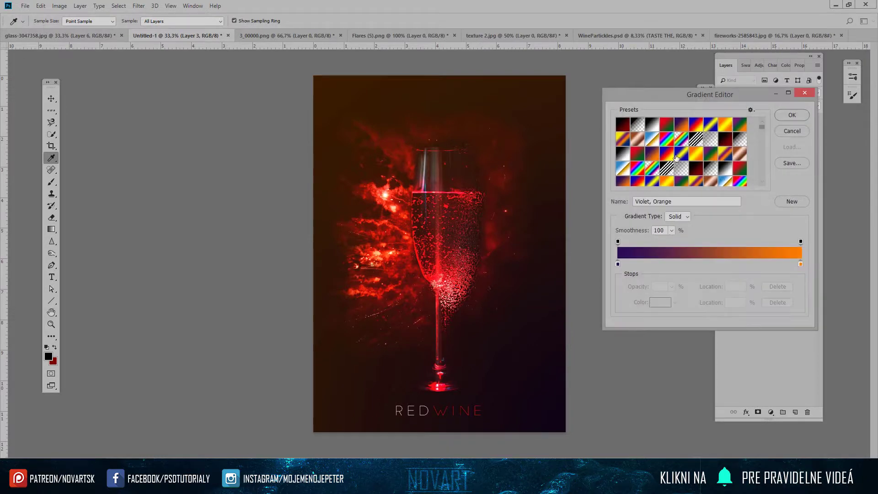
scroll("down", 3)
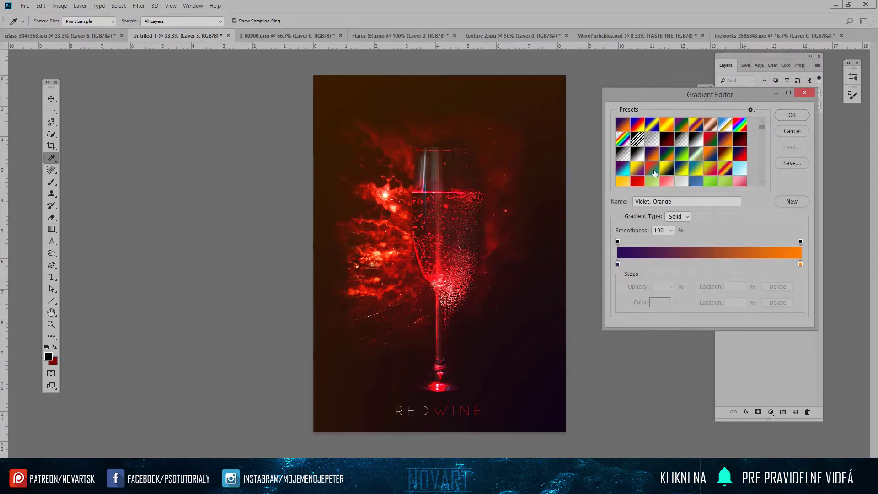
left_click(625, 169)
left_click(792, 115)
left_click_drag(264, 324, 697, 278)
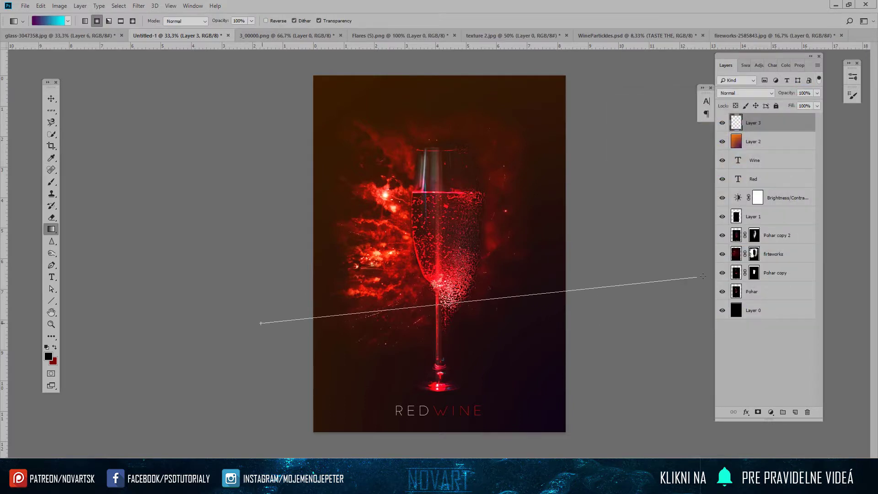
left_click_drag(608, 427, 334, 173)
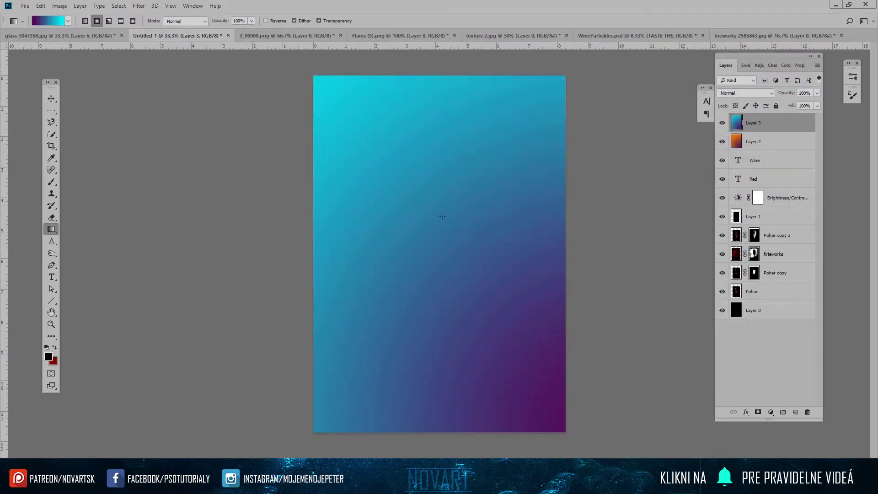
Step: Set Layer 3 to 20% fill in Screen blend mode
left_click(804, 106)
type("20")
key("Return")
left_click(746, 93)
key("Down")
key("Down")
key("Down")
key("Down")
key("Down")
key("Down")
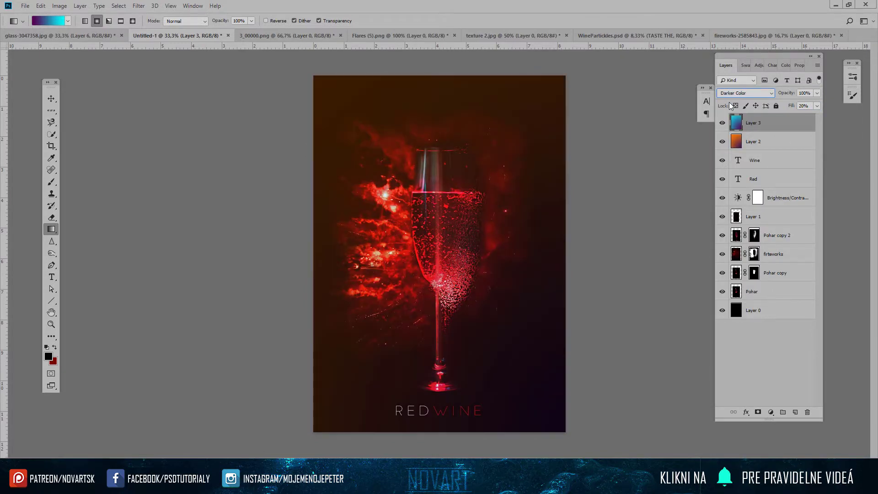
key("Down")
key("Down")
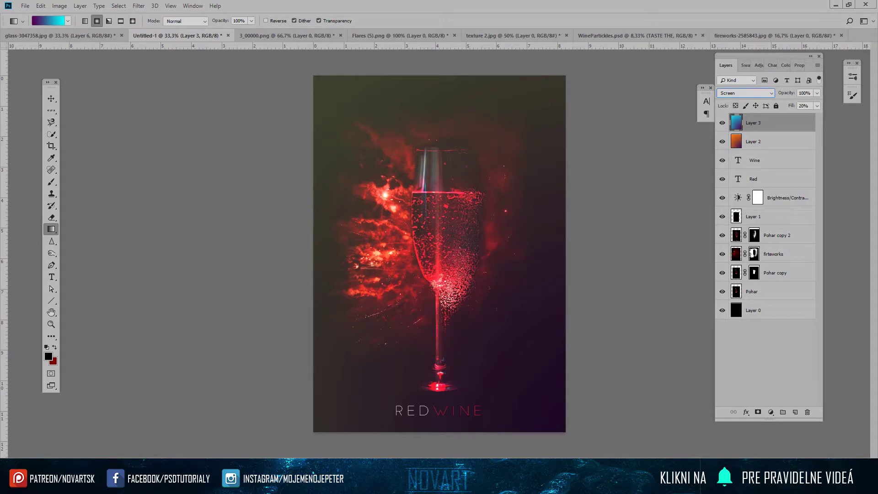
Step: Redraw the cool tint gradient in several directions, ending red-to-blue across the poster
left_click_drag(358, 173, 555, 457)
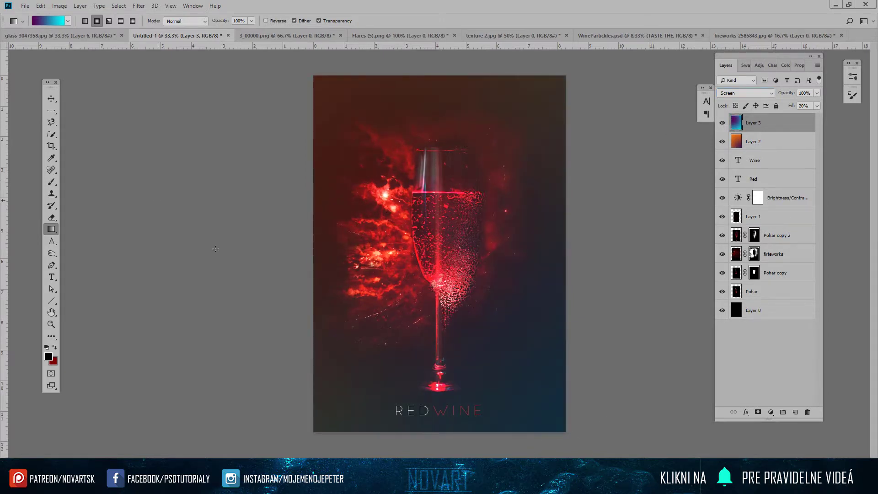
left_click_drag(224, 247, 677, 446)
left_click_drag(254, 90, 709, 411)
left_click_drag(226, 105, 709, 457)
left_click_drag(438, 182, 457, 457)
left_click_drag(440, 375, 564, 438)
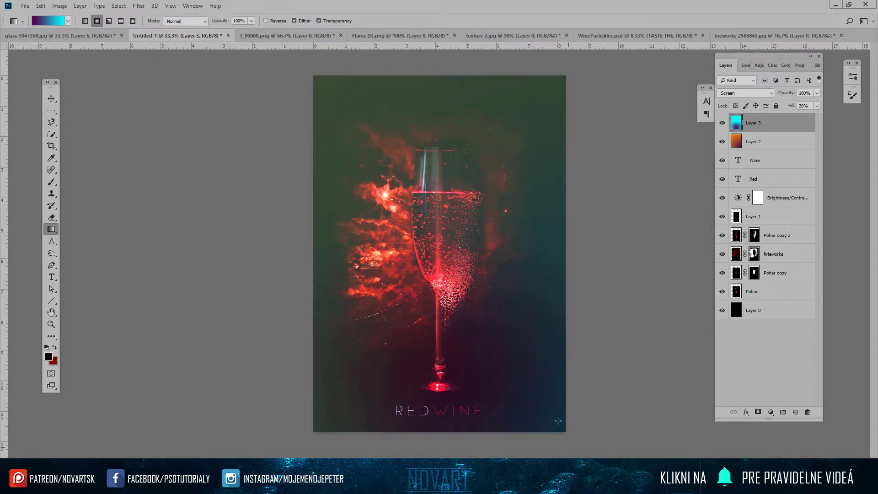
key("ctrl+minus")
left_click_drag(270, 255, 825, 357)
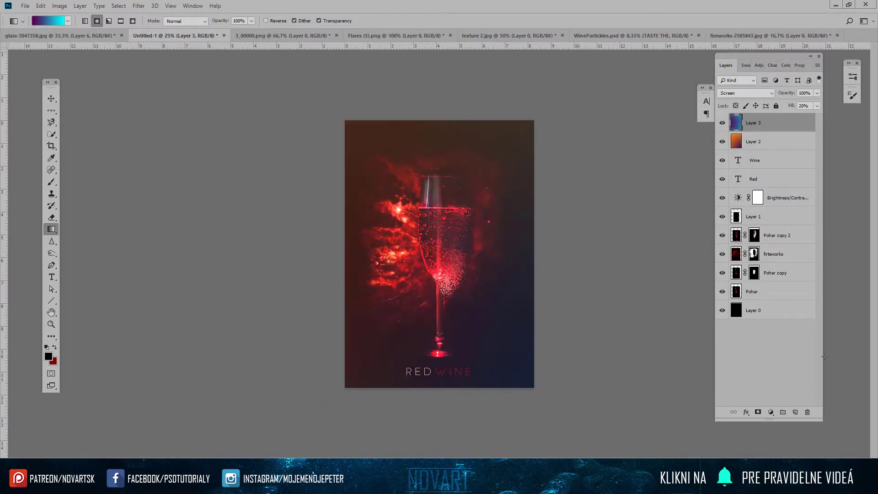
Step: Drop Layer 3's fill to about 5%, redraw a cyan gradient, and hide the layer
left_click_drag(791, 109, 784, 109)
left_click(720, 124)
left_click(720, 124)
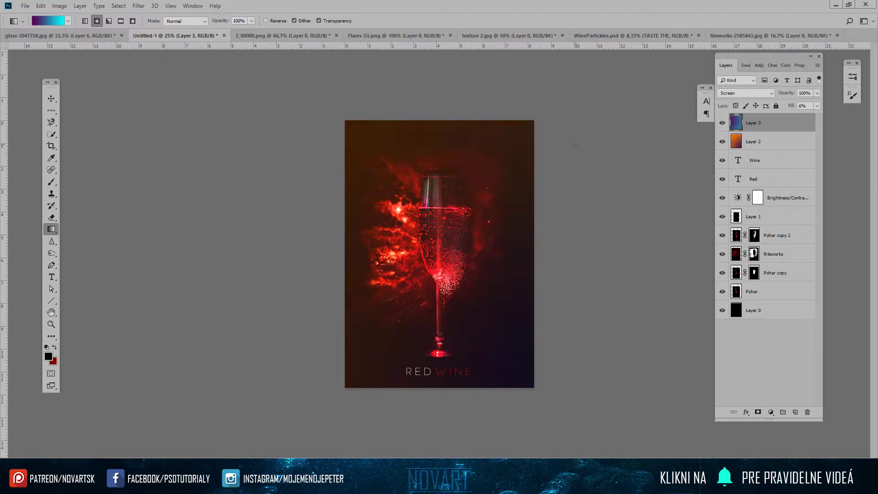
key("ctrl+plus")
key("ctrl+plus")
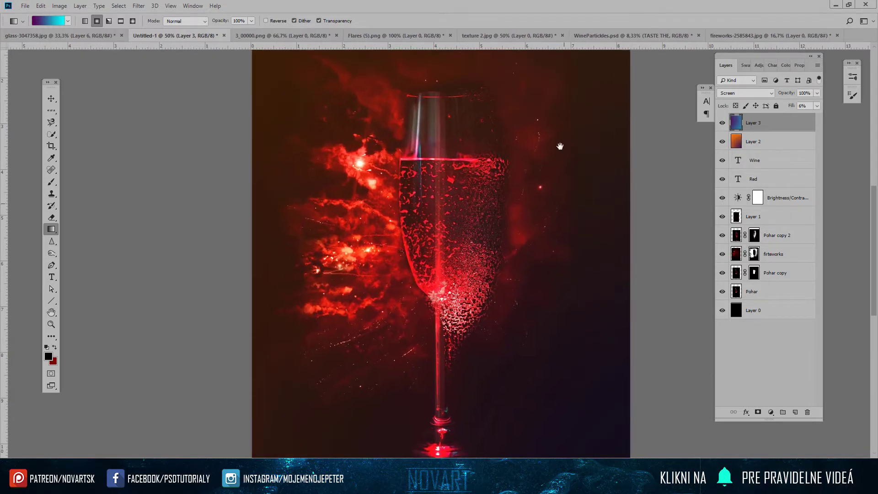
left_click_drag(564, 163, 555, 117)
key("ctrl+minus")
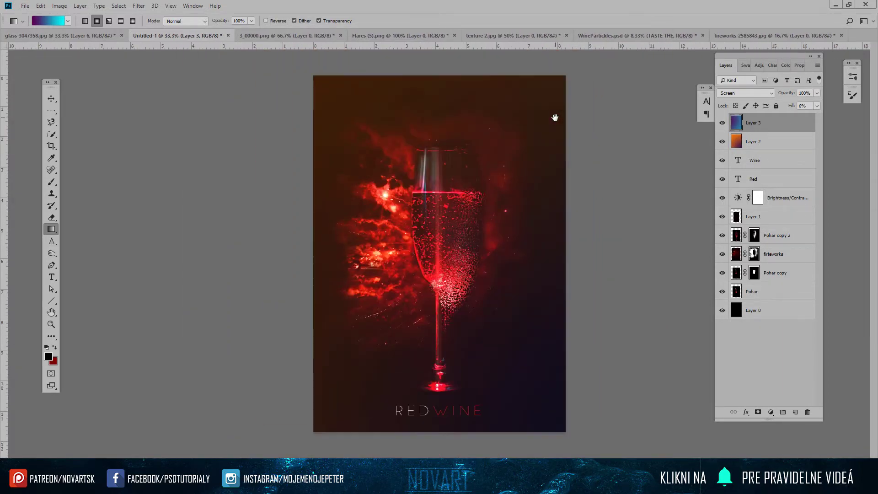
left_click_drag(630, 404, 291, 76)
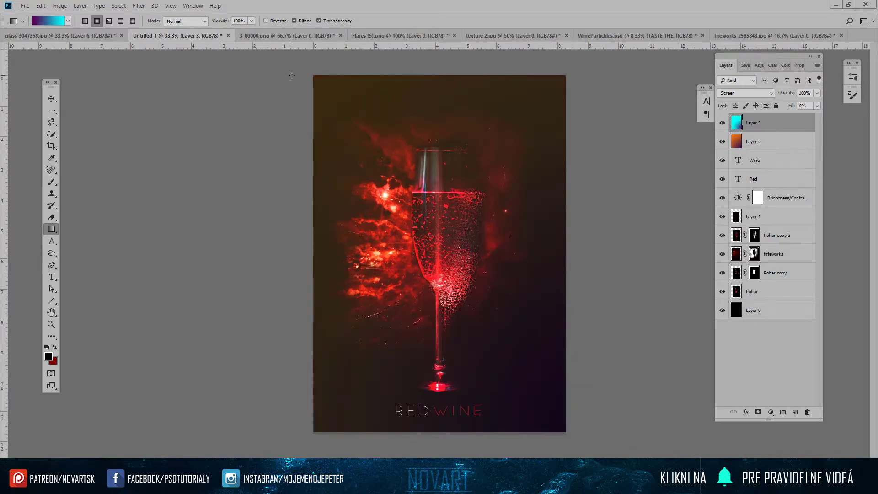
left_click(722, 123)
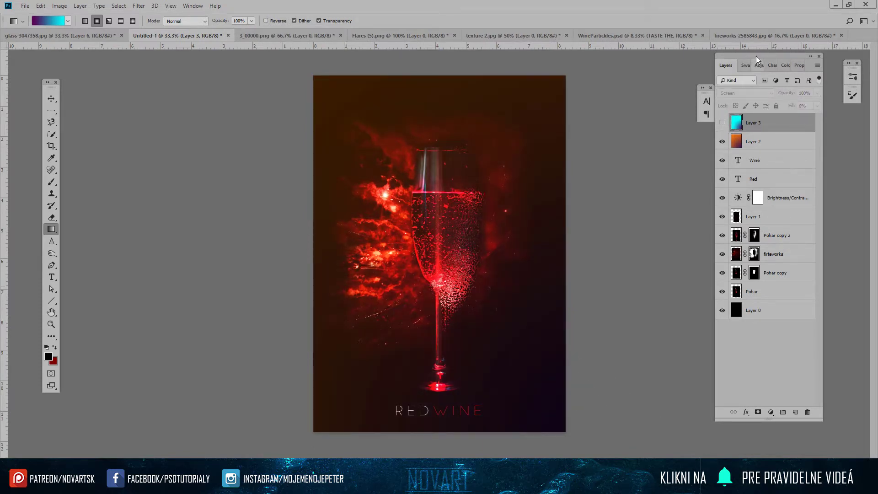
Step: Add a Color Lookup adjustment layer from the Adjustments panel
left_click(759, 66)
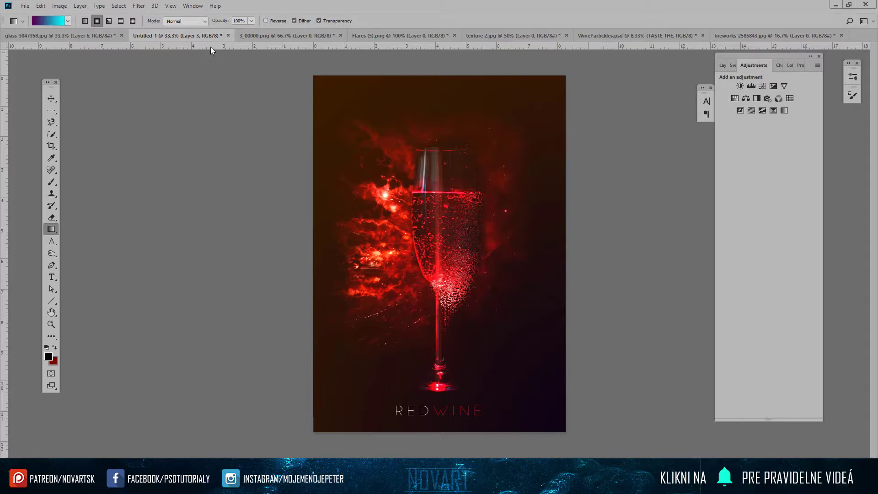
left_click(192, 5)
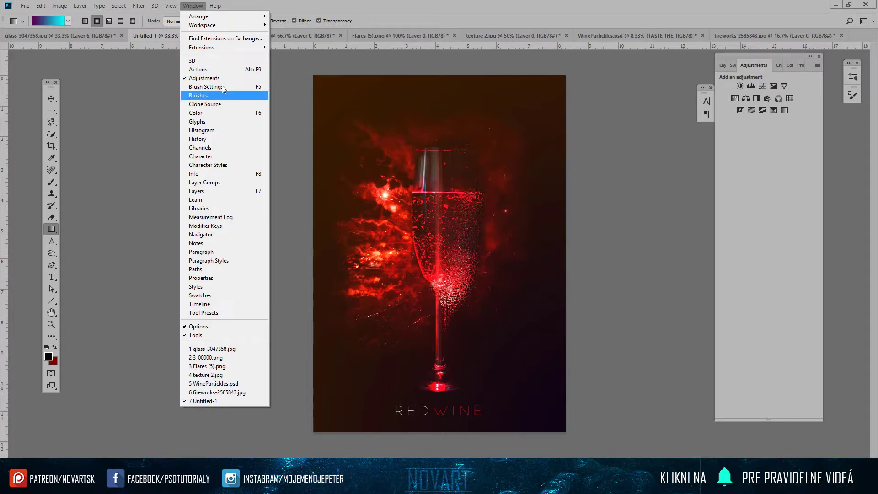
left_click(619, 96)
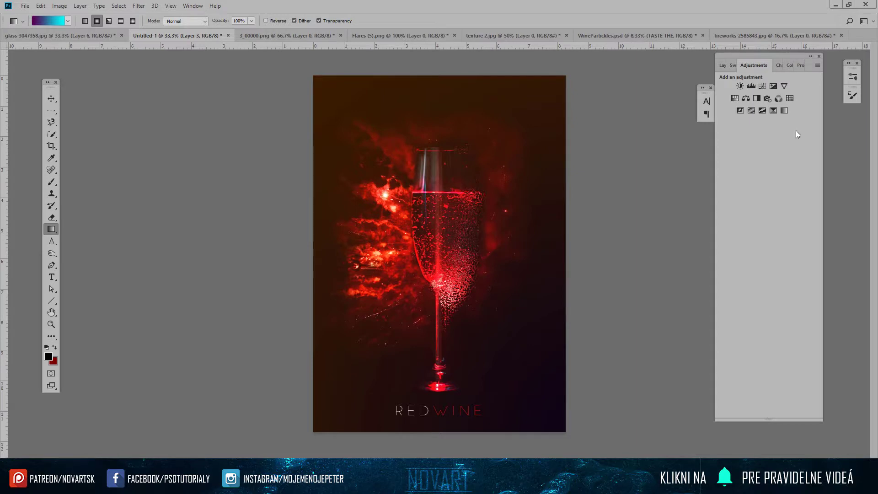
left_click(790, 98)
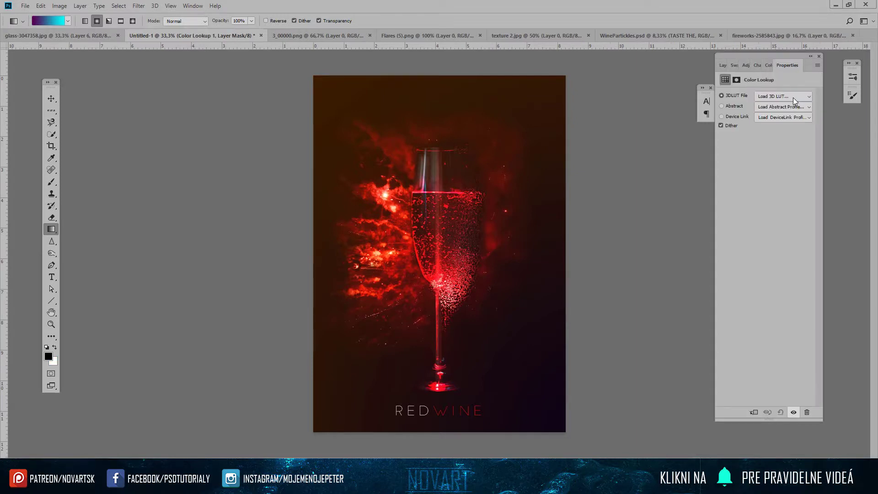
Step: Cycle the 3DLUT looks from 2Strip past LateSunset toward Soft_Warming
left_click(791, 96)
left_click(781, 130)
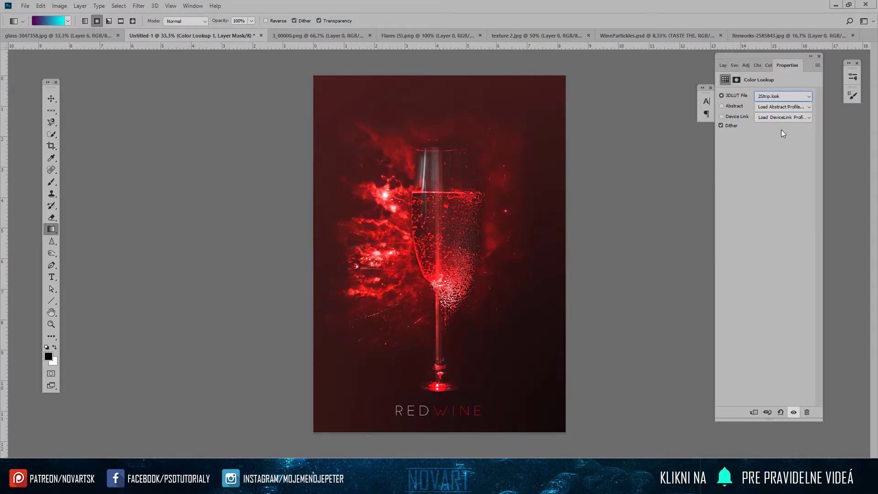
key("Down")
key("Down")
key("Down")
key("Down")
key("Down")
key("Down")
key("Down")
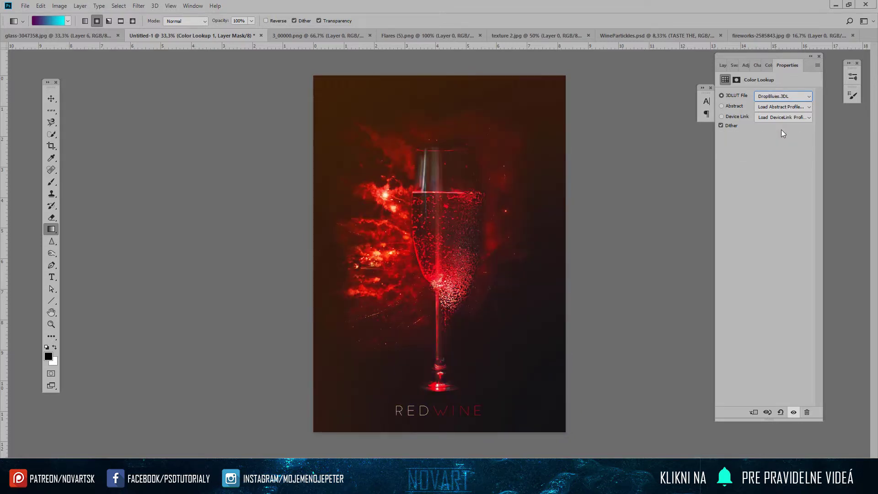
key("Down")
key("Down")
key("Down")
key("Down")
key("Down")
key("Down")
key("Down")
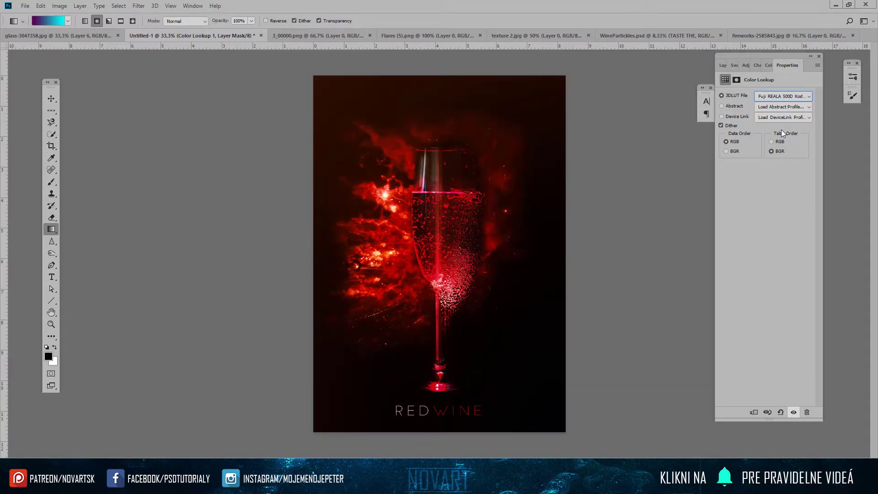
key("Down")
key("Down")
key("Down")
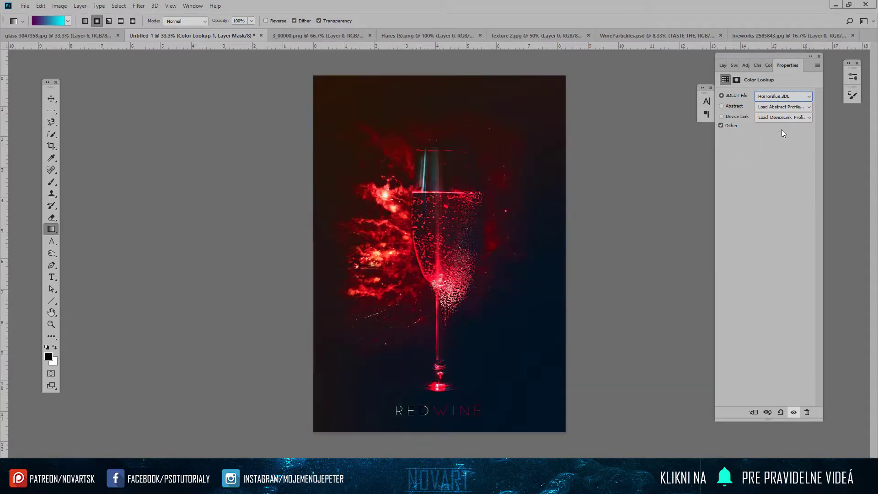
key("Down")
key("Down")
key("Down")
key("Down")
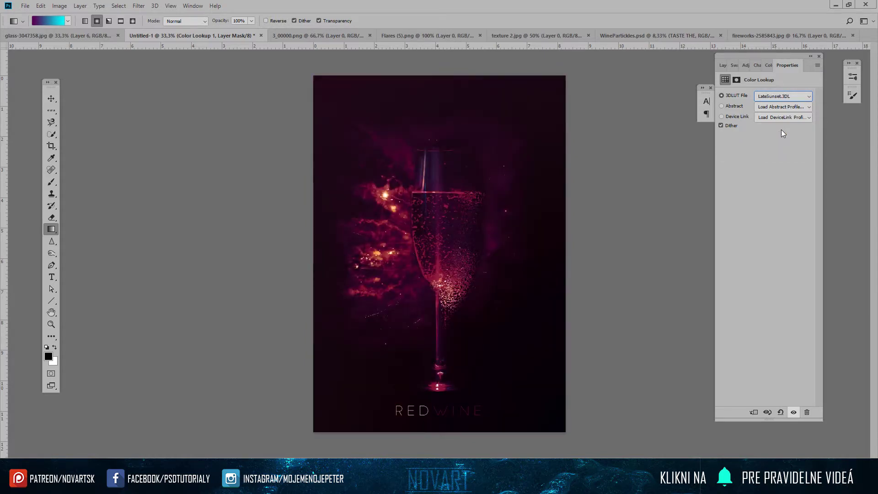
key("Down")
key("Down")
key("Down")
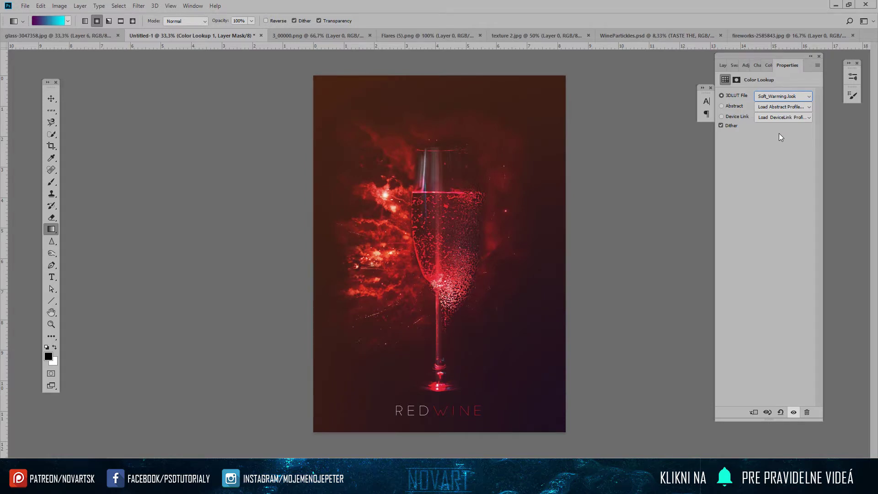
Step: Set the Color Lookup 1 grade to 31% fill with Overlay blend mode
left_click(722, 67)
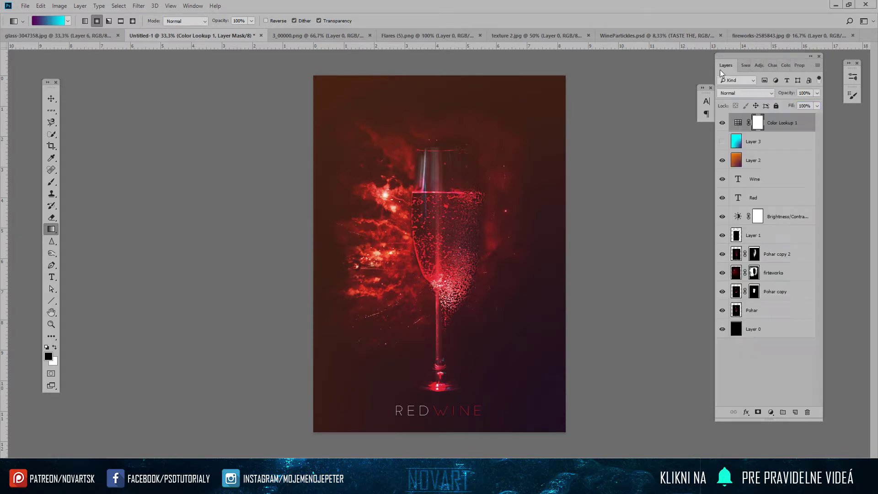
left_click_drag(791, 106, 758, 111)
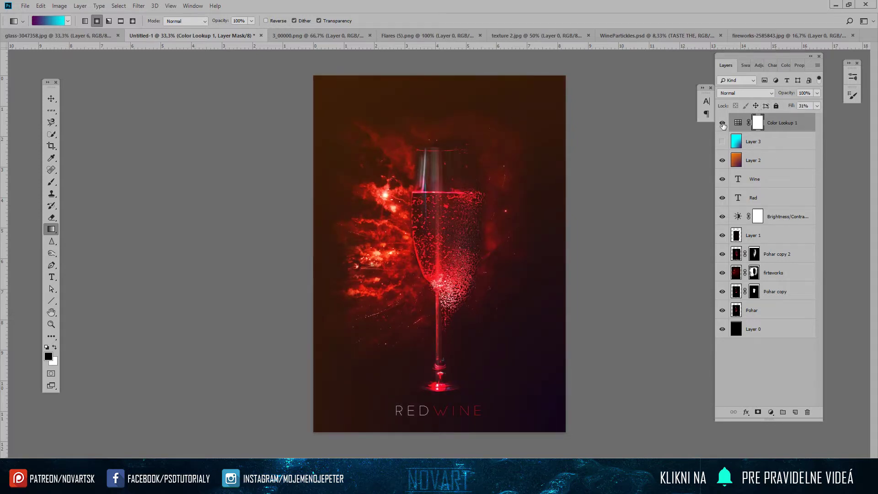
left_click(737, 94)
key("Down")
key("Down")
key("Down")
key("Down")
key("Down")
key("Down")
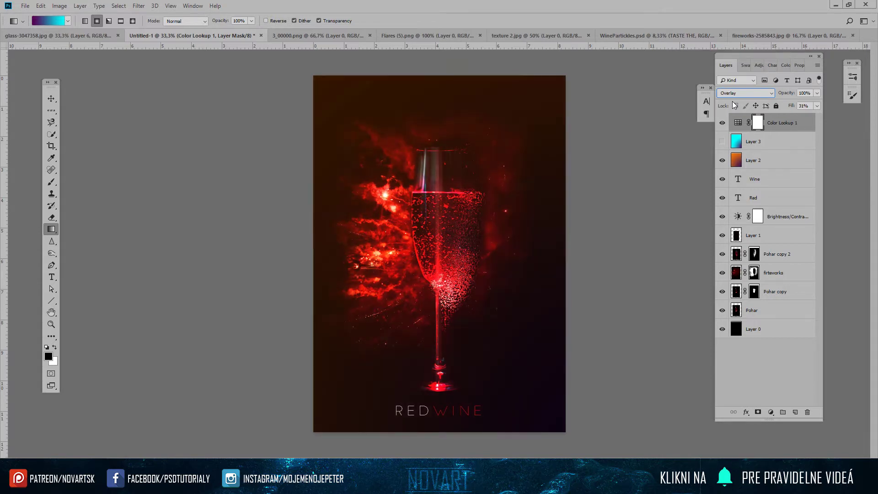
key("Return")
Step: Delete the cyan gradient Layer 3, then toggle Color Lookup and Layer 2 to compare
left_click(773, 142)
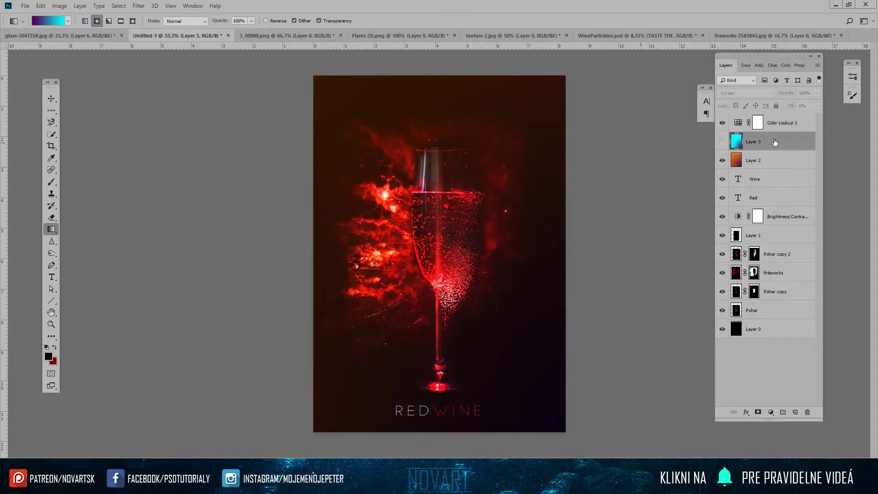
key("Delete")
left_click(722, 122)
left_click(722, 142)
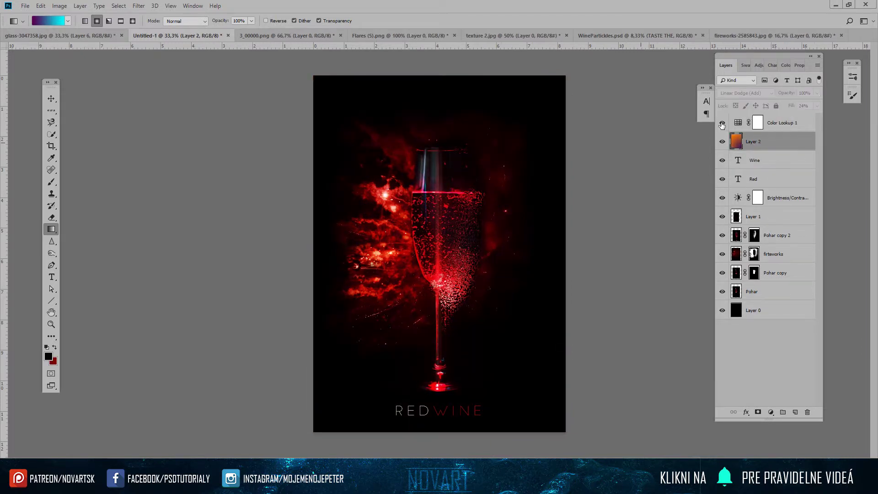
left_click(722, 141)
left_click(721, 143)
left_click(722, 123)
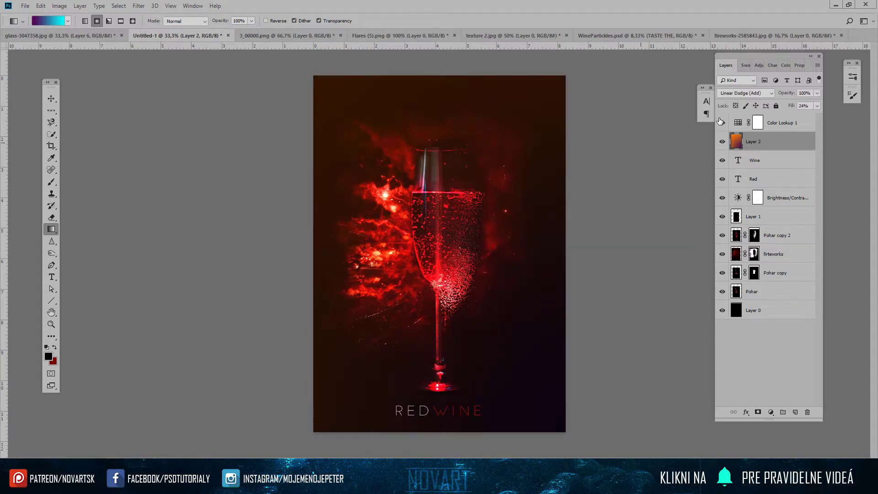
Step: Add an empty new layer above Color Lookup 1
key("v")
left_click(778, 123)
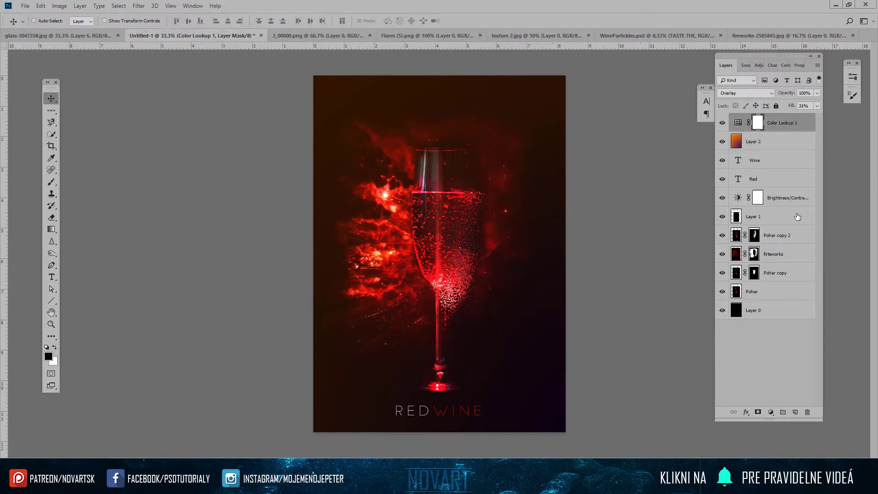
left_click(796, 412)
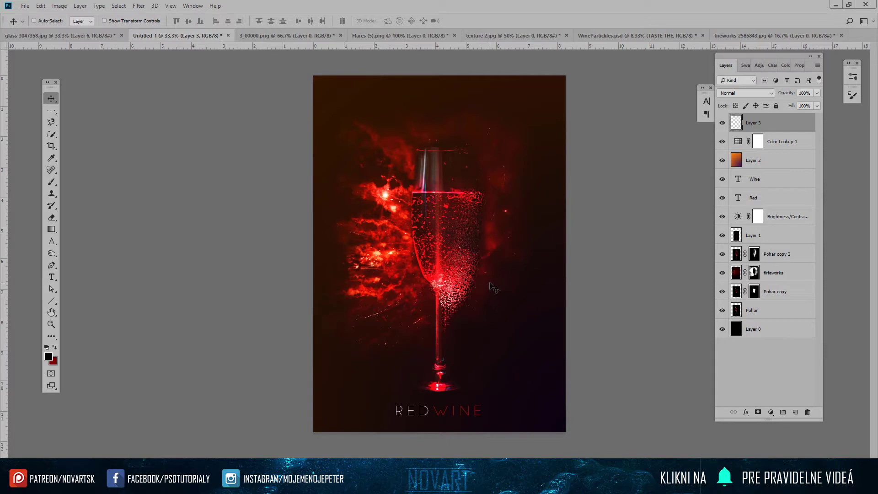
Step: Stamp the merged poster into Layer 3 with Apply Image (Merged, Multiply)
left_click(59, 6)
left_click(101, 144)
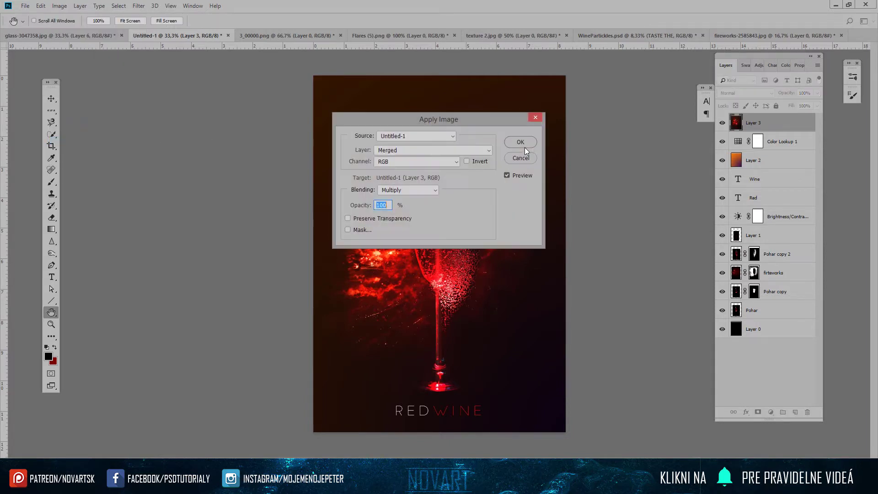
left_click(522, 144)
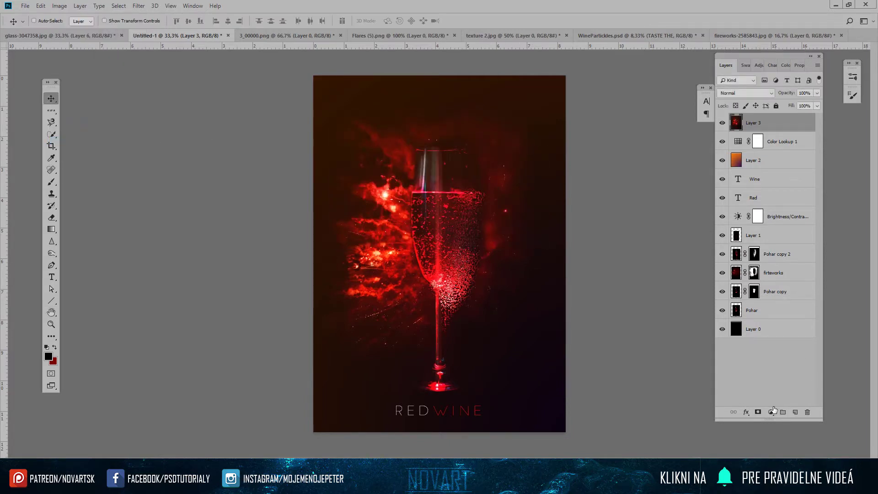
Step: Add a Brightness/Contrast adjustment on top with brightness -5 and contrast 13
left_click(771, 412)
left_click(791, 280)
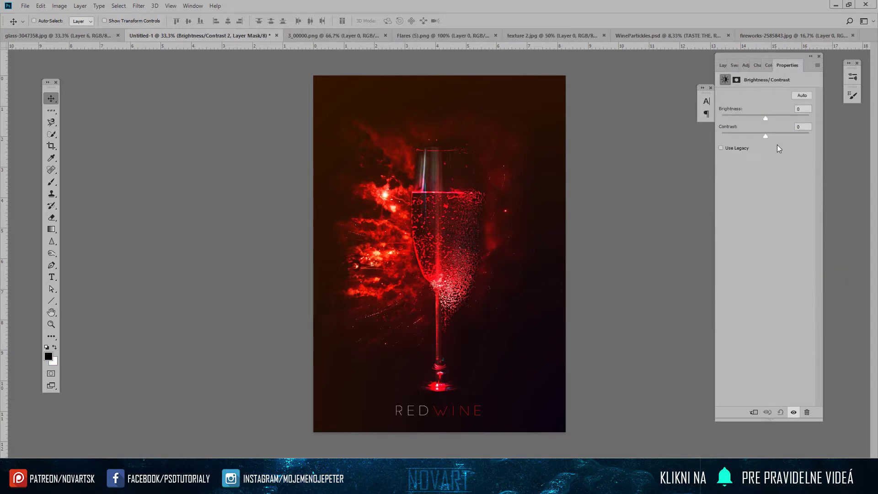
left_click(772, 135)
left_click_drag(760, 117, 765, 118)
left_click(766, 136)
left_click(767, 119)
Step: Compare the poster without the adjustment, then duplicate Layer 3 with Ctrl+J
left_click(723, 67)
left_click(722, 123)
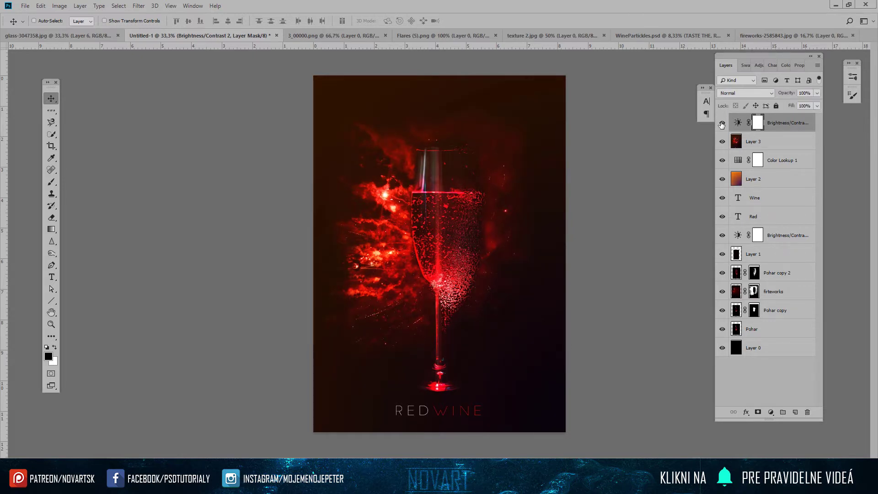
left_click(776, 149)
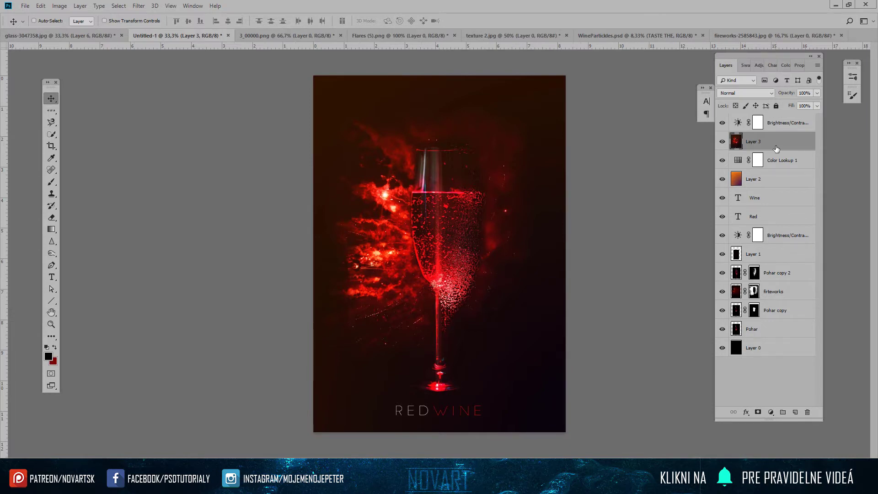
key("ctrl+j")
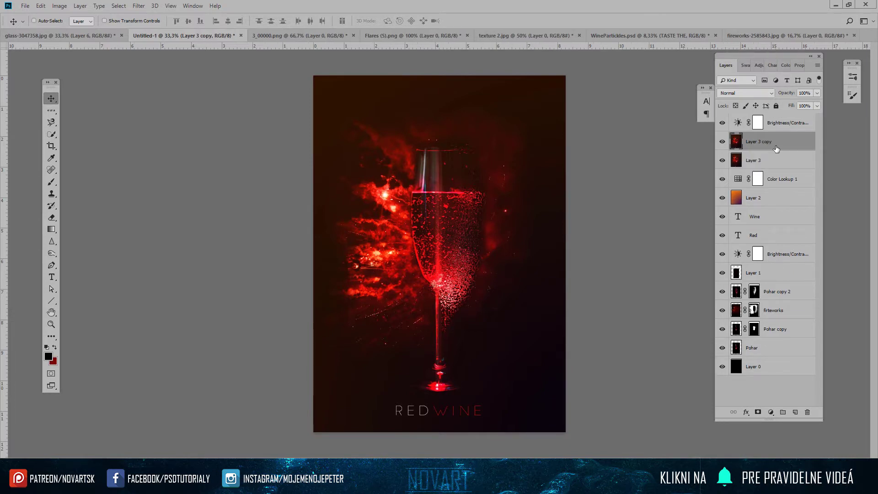
Step: Apply a -63°, 473 px Motion Blur to Layer 3 copy and add a blank layer mask
left_click(138, 6)
mouse_move(144, 109)
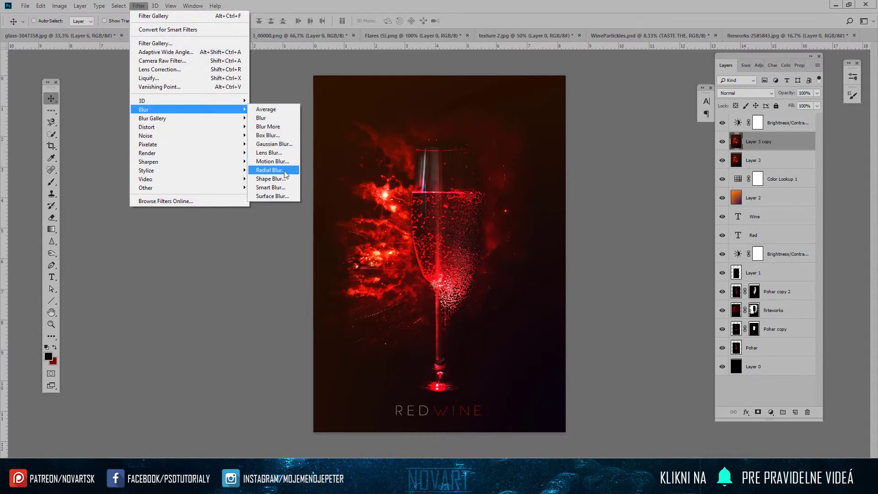
left_click(269, 161)
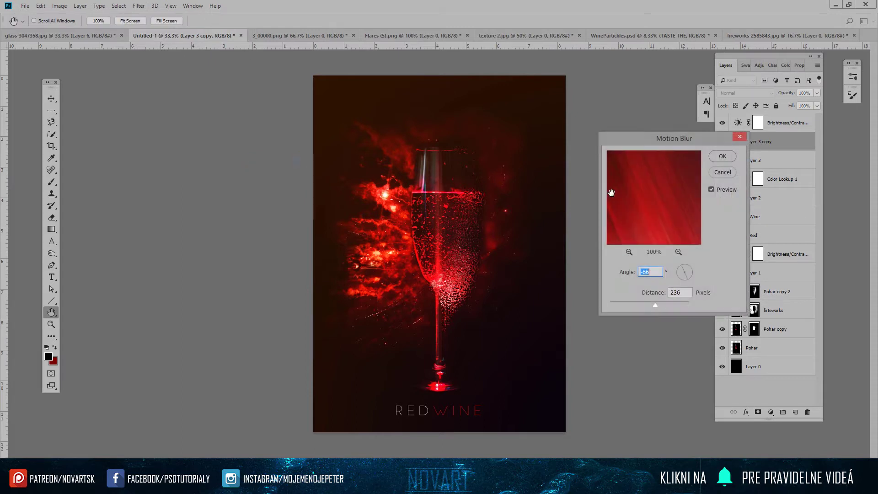
left_click_drag(655, 306, 672, 306)
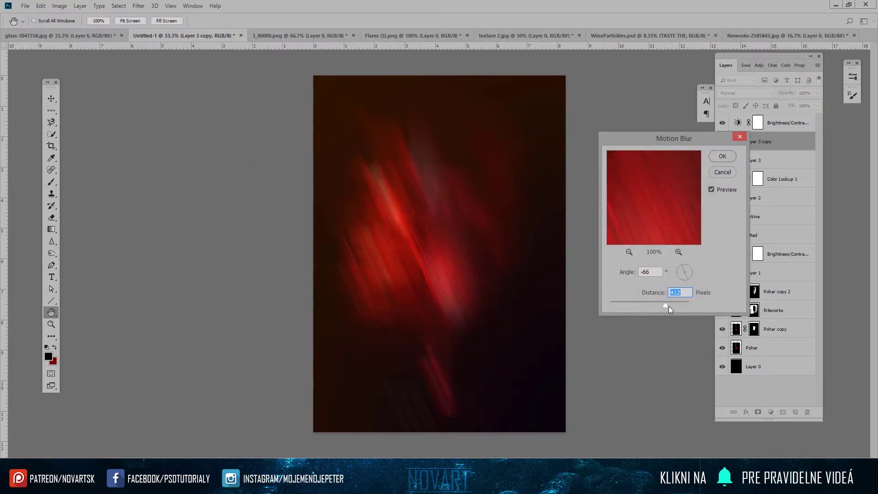
left_click_drag(686, 273, 685, 273)
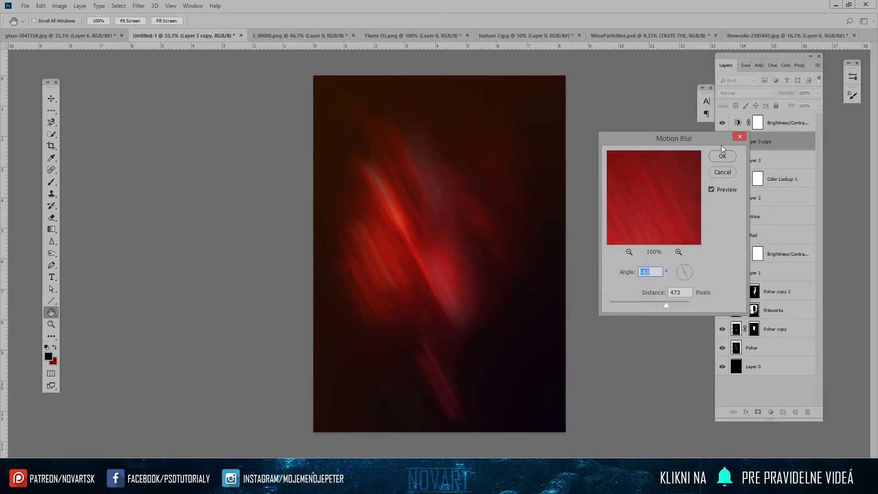
left_click(722, 153)
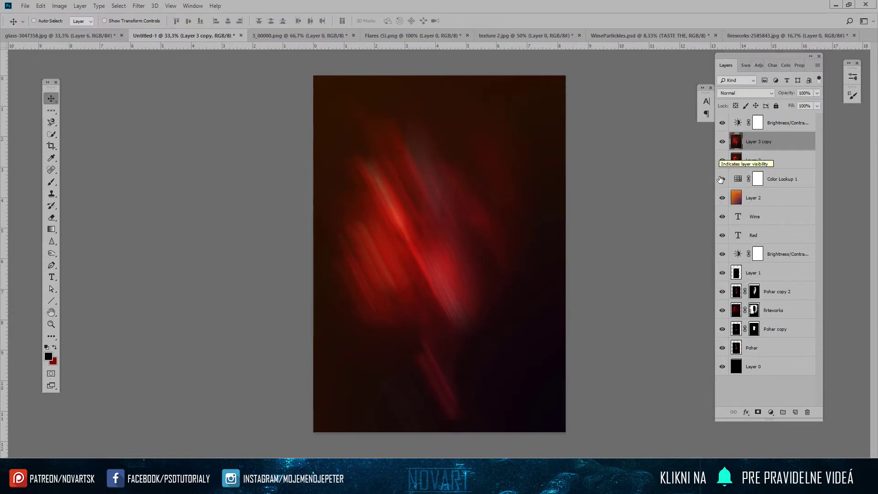
left_click(757, 412)
Step: Invert the mask to hide the blurred layer and ready a soft white brush at 50% zoom
key("g")
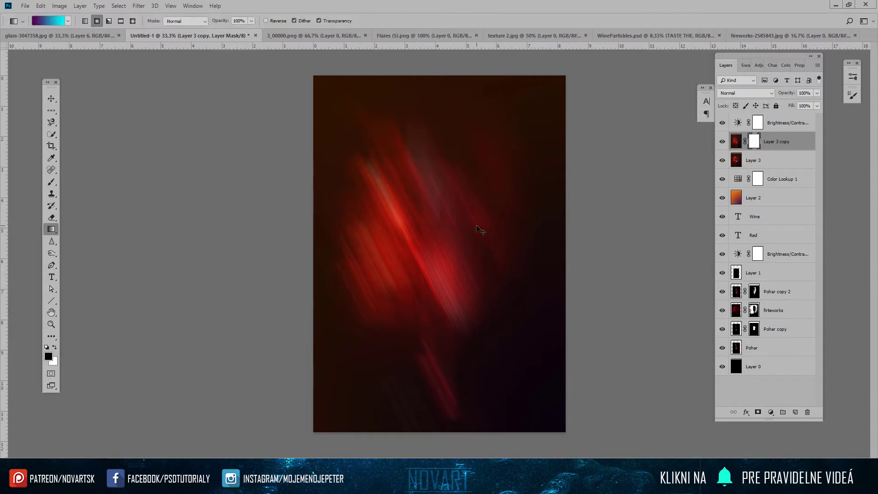
key("ctrl+i")
key("b")
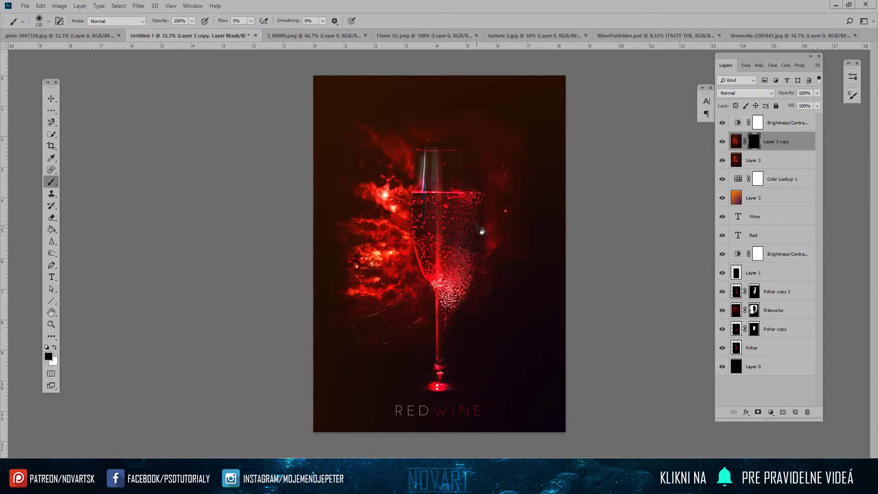
key("ctrl+plus")
key("x")
key("ctrl+plus")
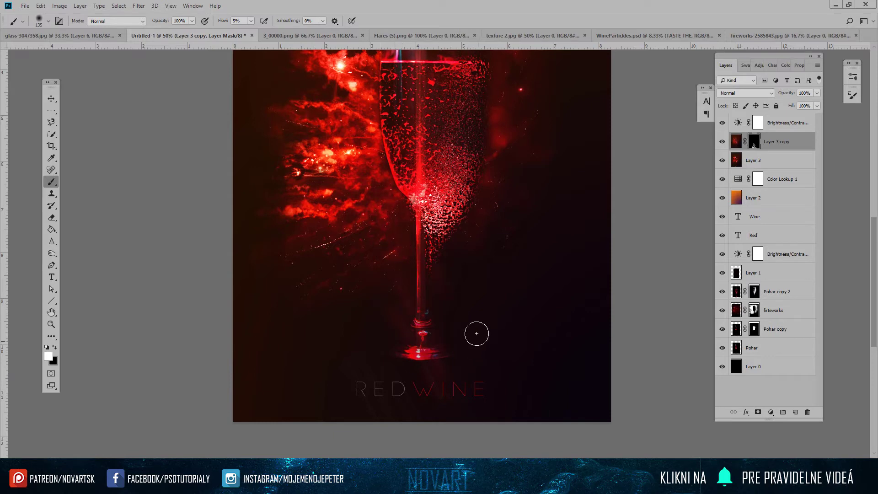
Step: Paint the red glow back into the mask beside the glass rim
left_click_drag(381, 195, 411, 259)
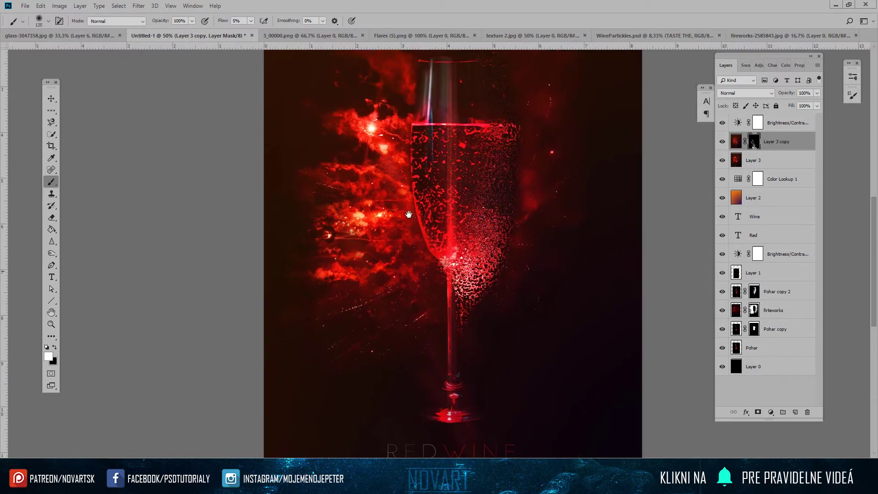
left_click_drag(409, 215, 409, 294)
left_click_drag(510, 132, 478, 301)
key("x")
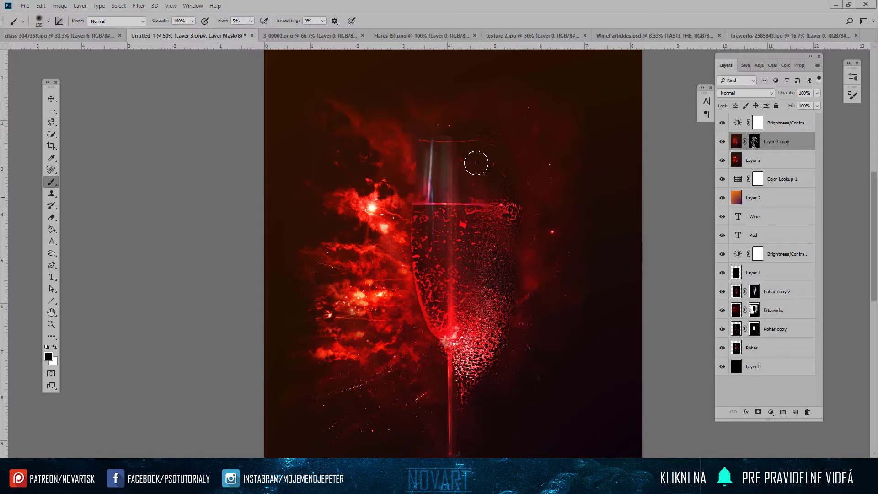
key("x")
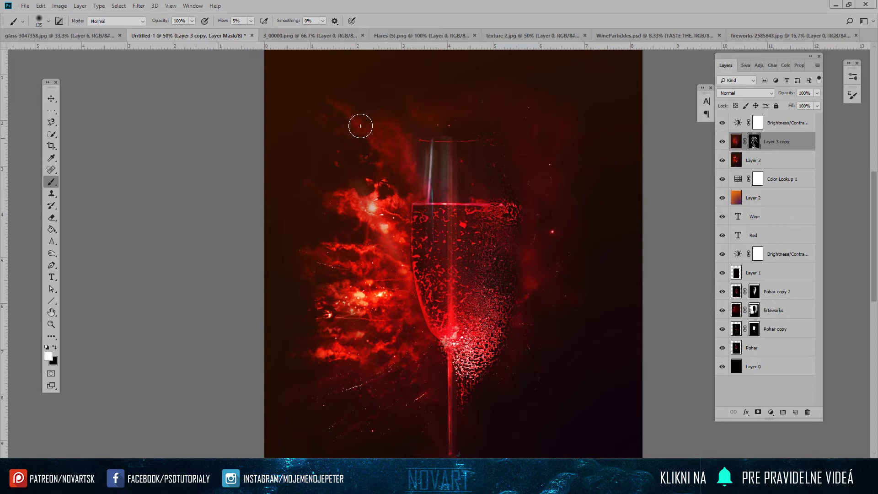
key("x")
key("x")
key("x")
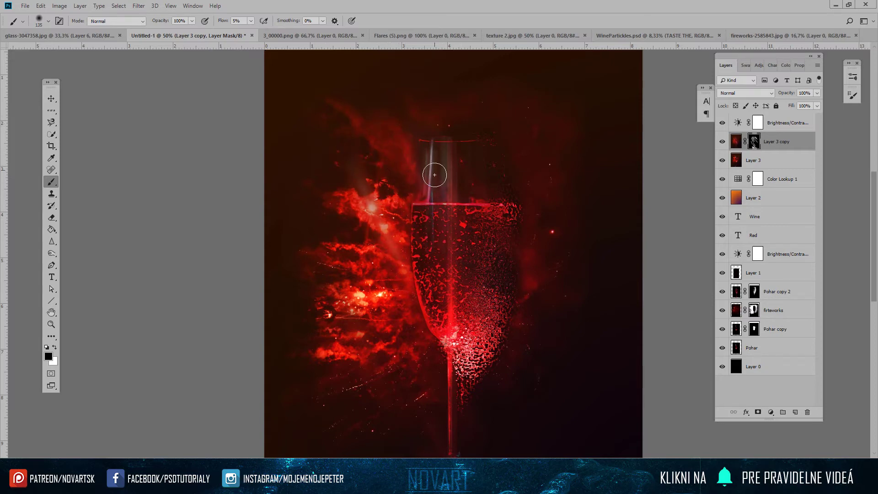
Step: Work the mask around the glass top, base and RED WINE title, then zoom out to the full poster
key("x")
key("x")
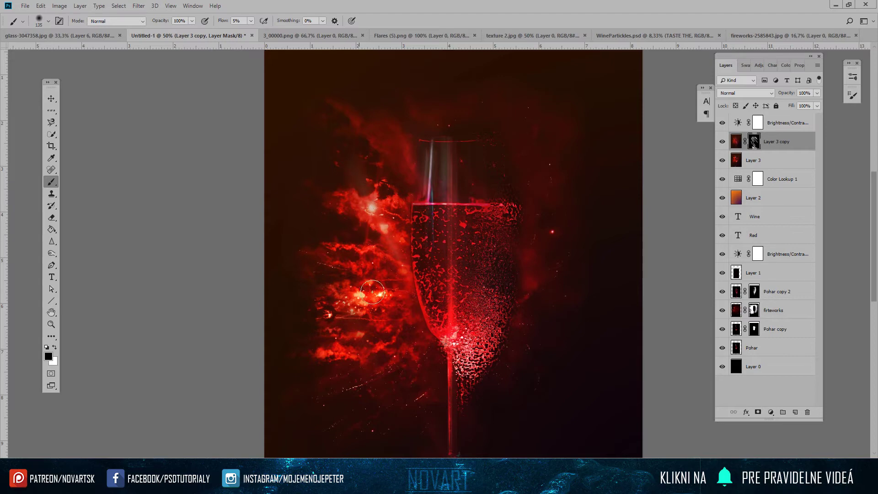
left_click_drag(395, 356, 353, 249)
key("x")
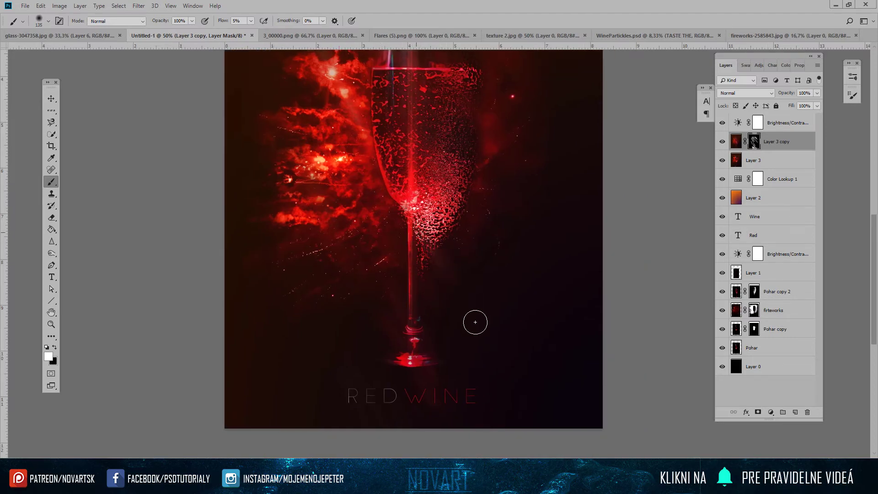
left_click_drag(269, 152, 308, 209)
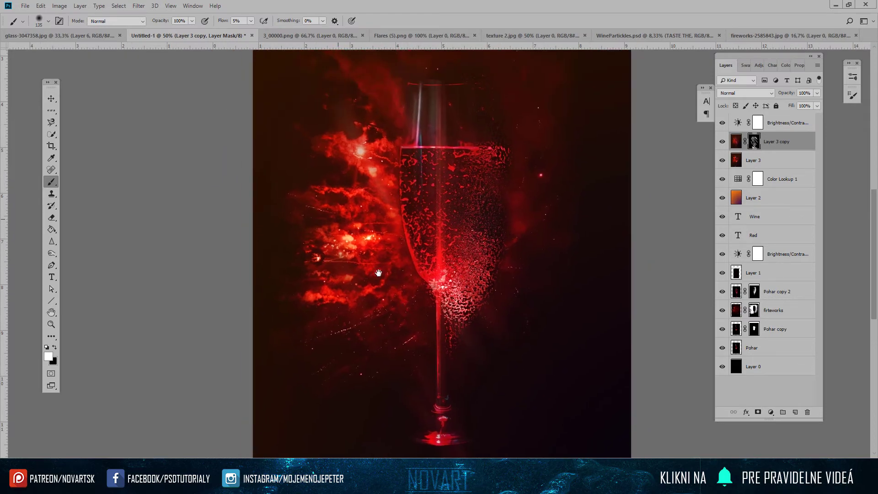
scroll("up", 3)
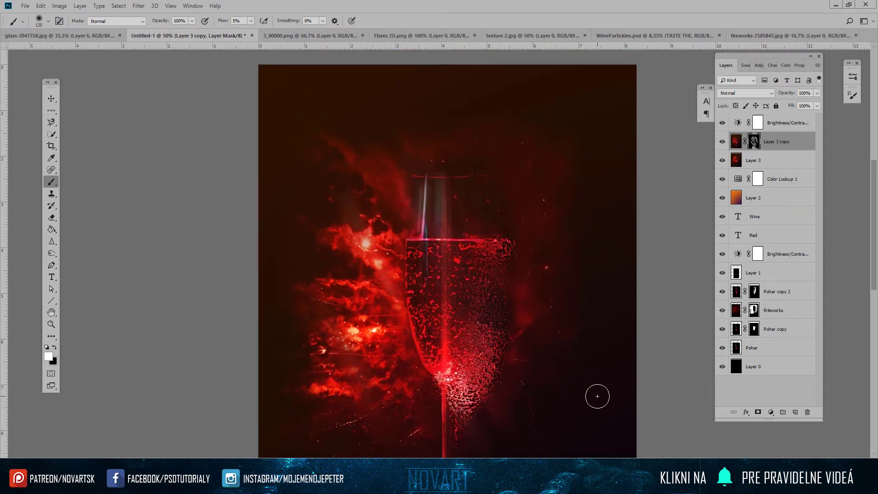
left_click_drag(520, 157, 544, 208)
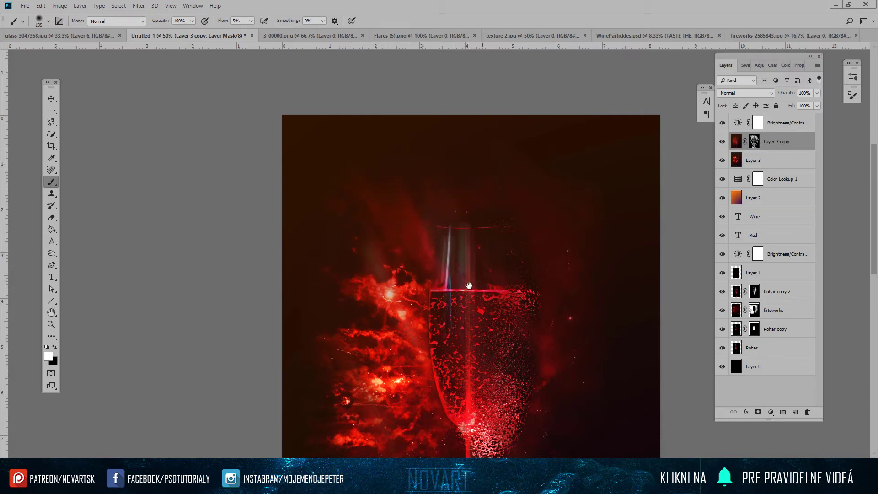
left_click_drag(339, 251, 359, 160)
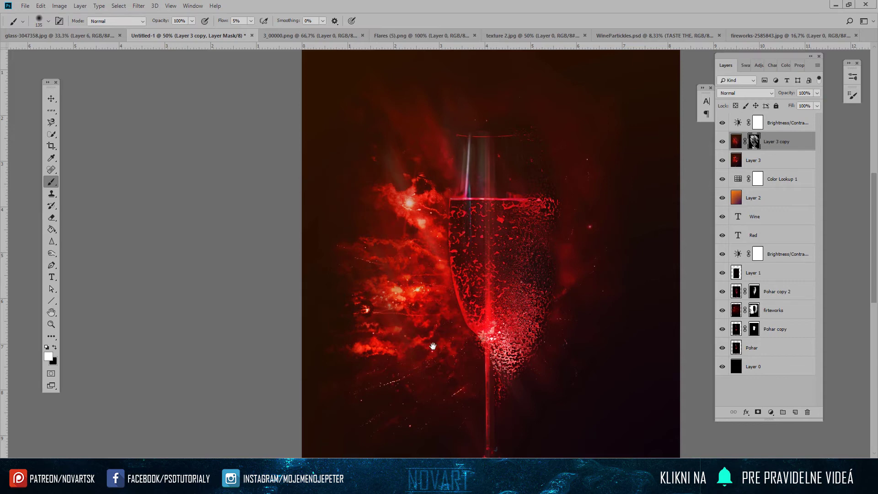
left_click_drag(433, 329, 415, 250)
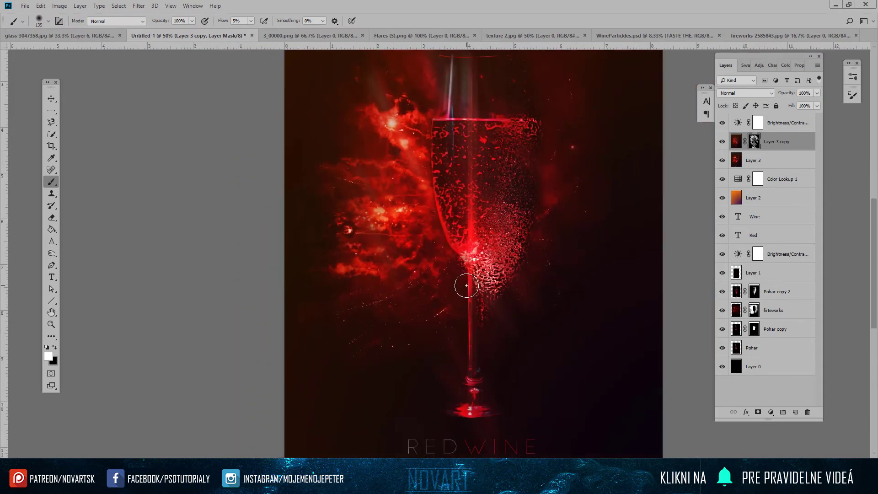
key("ctrl+minus")
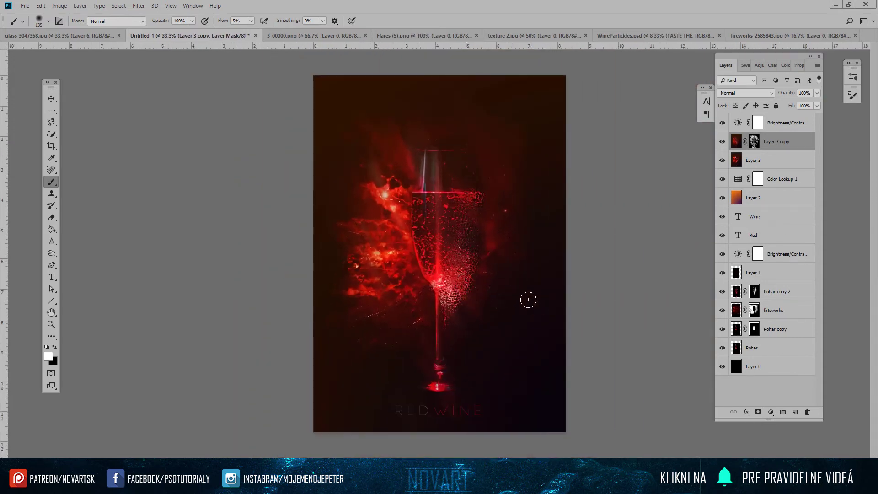
Step: Lower Layer 3 copy's fill to 78%, toggling its visibility to compare the glow
key("v")
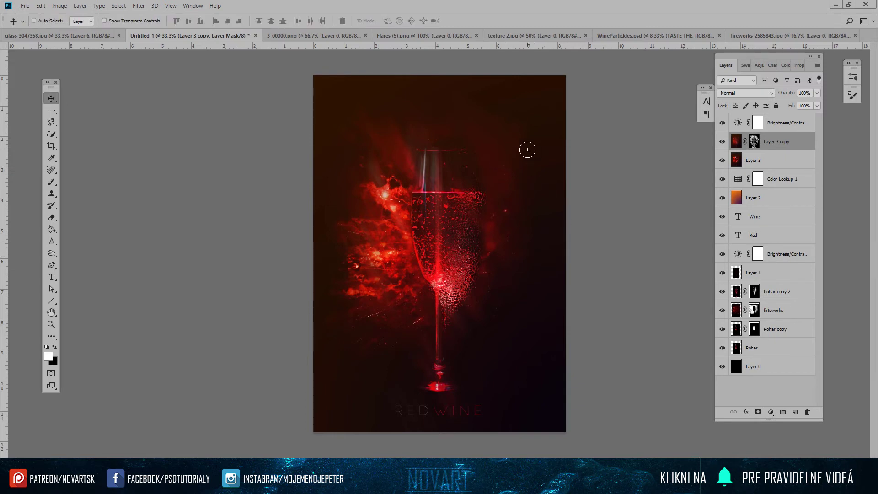
left_click(723, 142)
left_click(723, 142)
left_click_drag(791, 106, 772, 108)
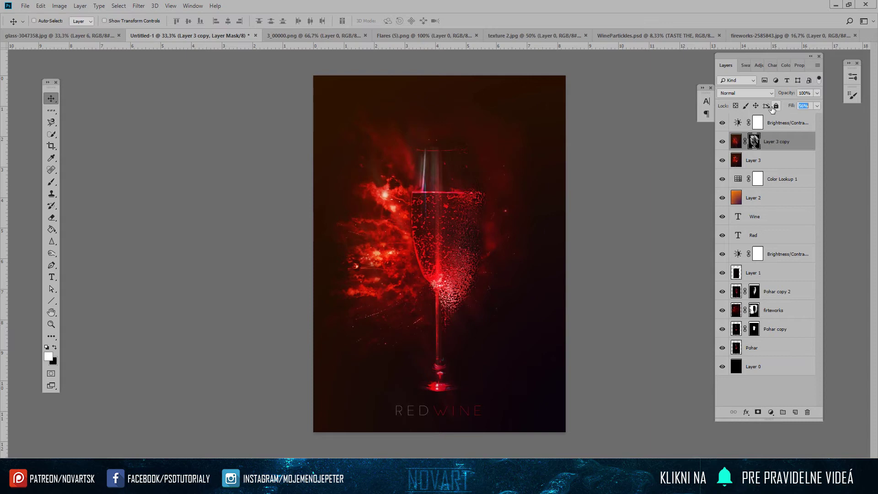
key("Return")
left_click_drag(789, 106, 805, 112)
left_click(722, 142)
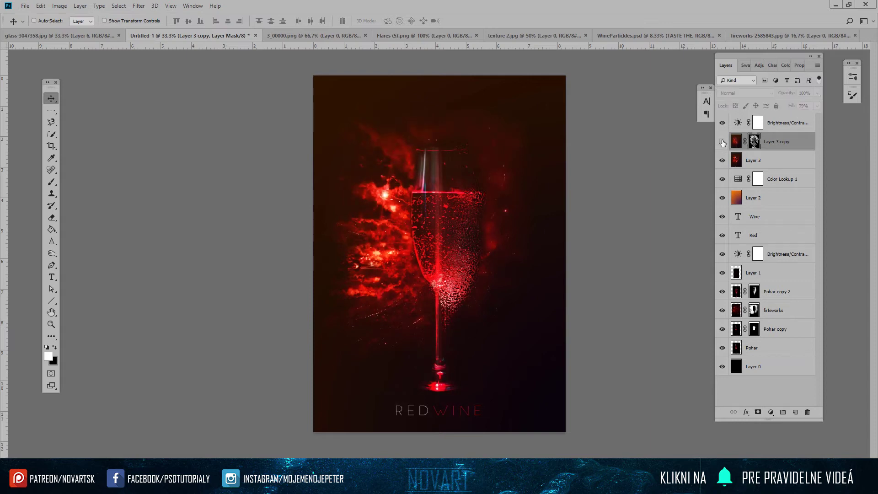
left_click(723, 141)
left_click(722, 142)
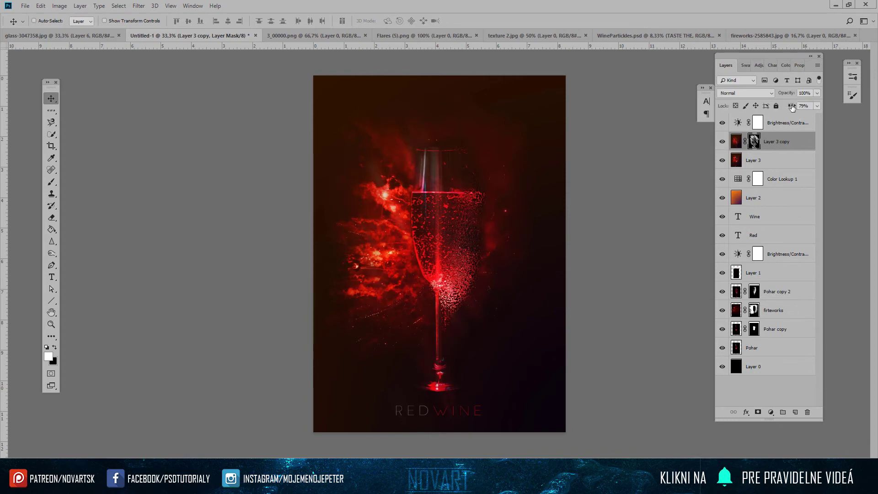
left_click(721, 145)
left_click_drag(783, 106, 773, 106)
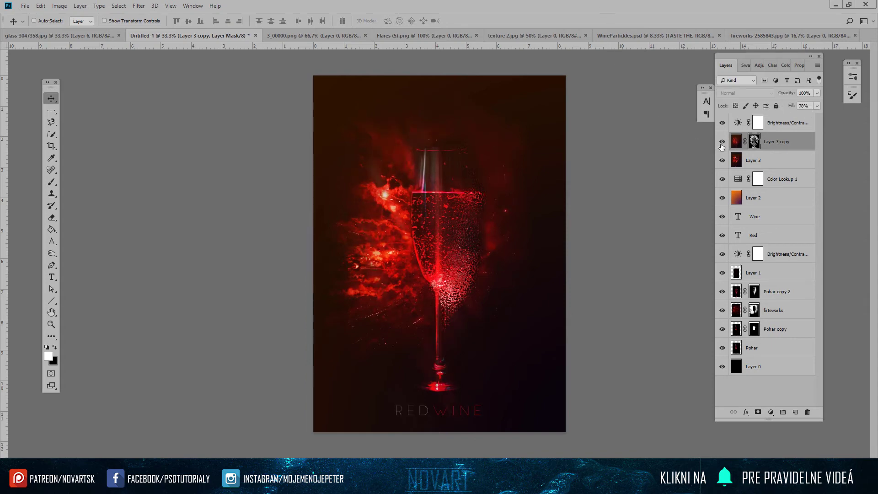